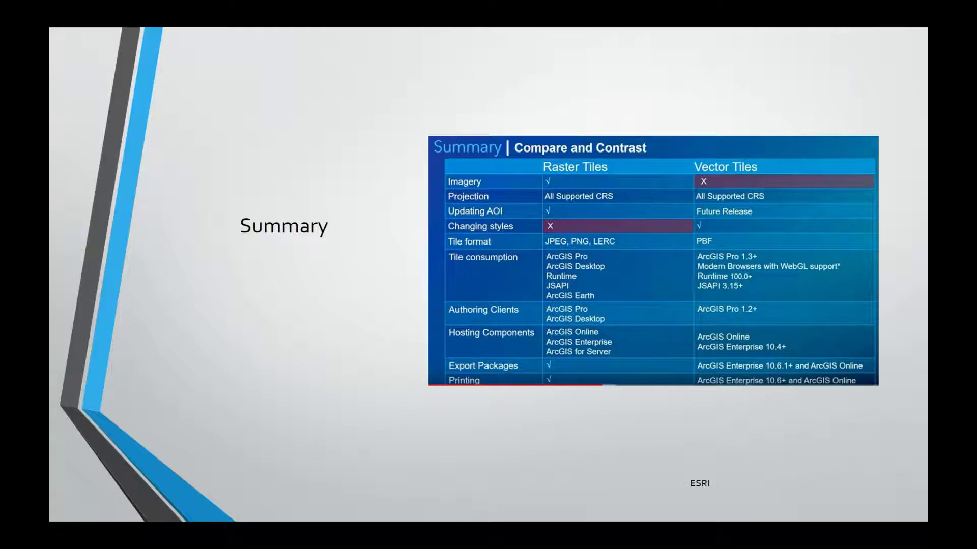
Step: Advance the slideshow through Software requirements to the Publishing Vector Tiles steps slide
{"action": "key", "text": "Right"}
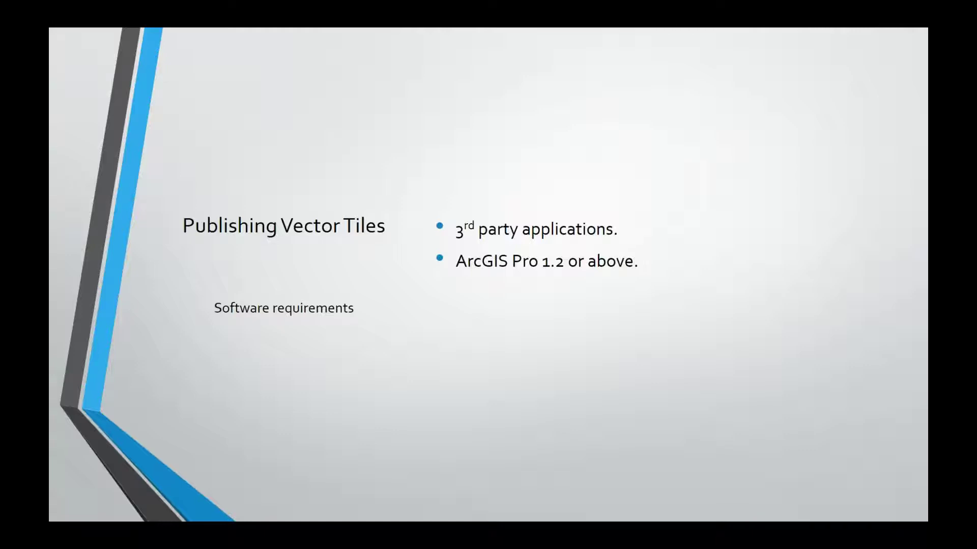
{"action": "key", "text": "Right"}
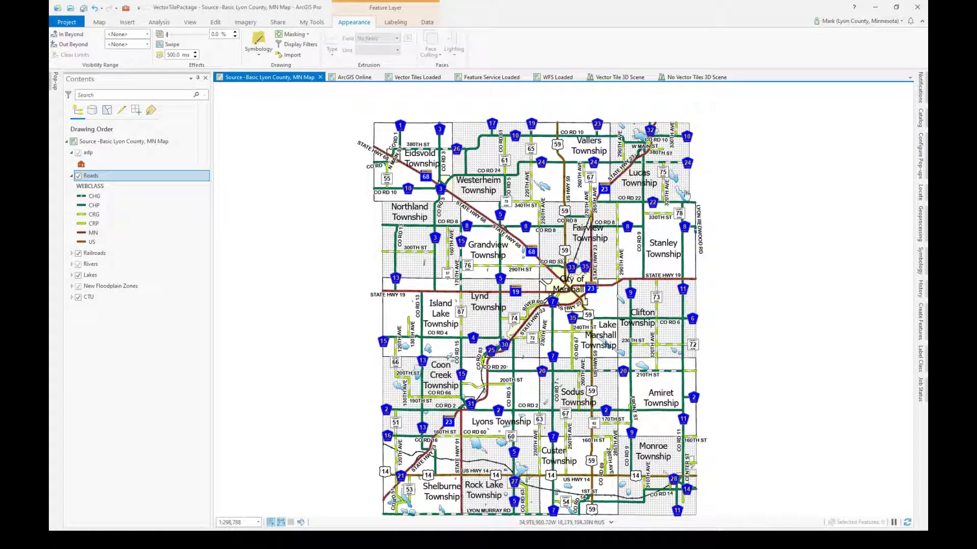
Step: Zoom to County Road 74 at the Redwood River and select the whole map in Contents
{"action": "scroll", "coordinate": [686, 195], "scroll_direction": "up", "scroll_amount": 1}
{"action": "scroll", "coordinate": [686, 195], "scroll_direction": "up", "scroll_amount": 10}
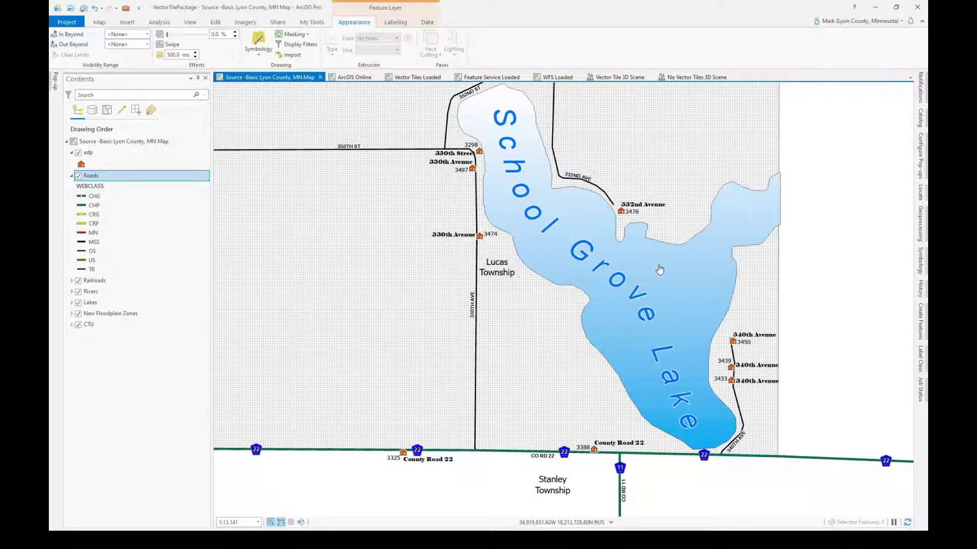
{"action": "scroll", "coordinate": [660, 269], "scroll_direction": "down", "scroll_amount": 4}
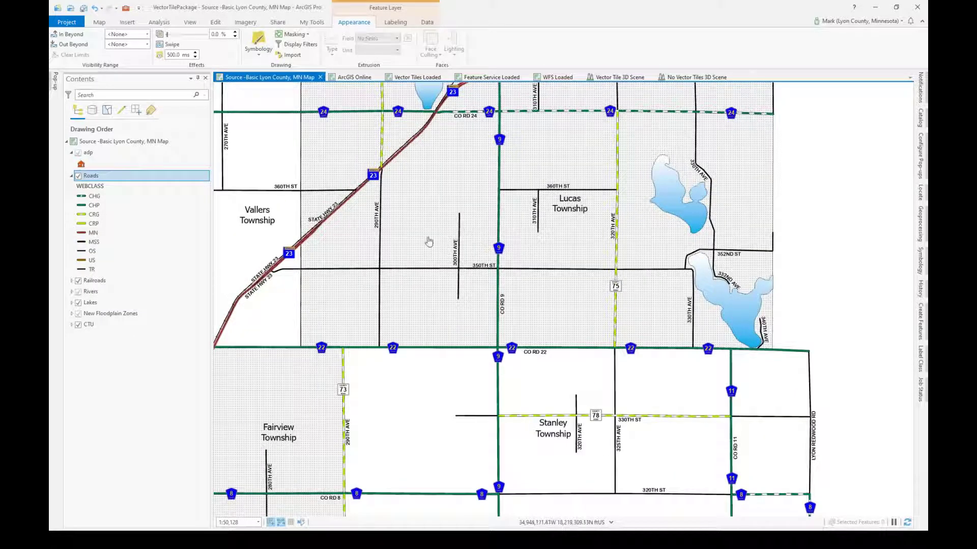
{"action": "scroll", "coordinate": [549, 248], "scroll_direction": "down", "scroll_amount": 3}
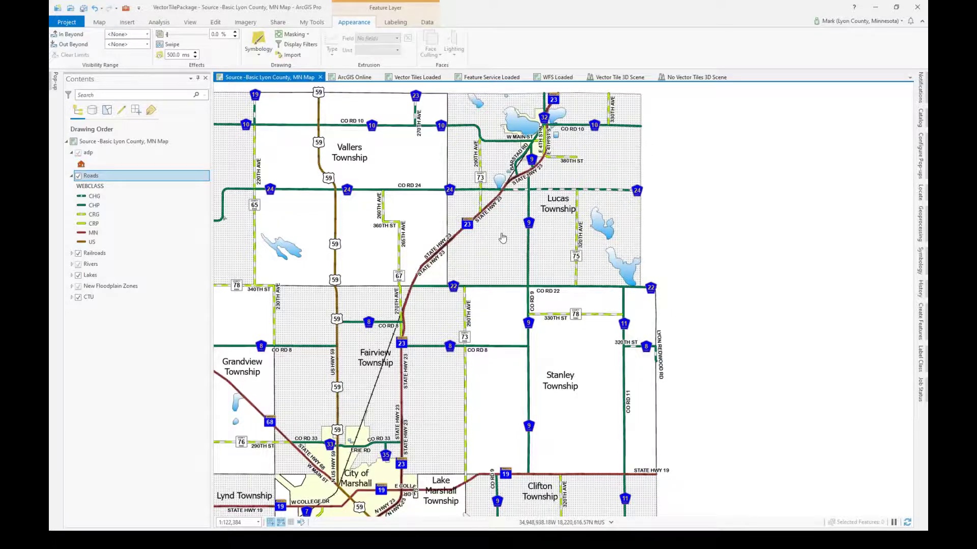
{"action": "scroll", "coordinate": [502, 238], "scroll_direction": "down", "scroll_amount": 2}
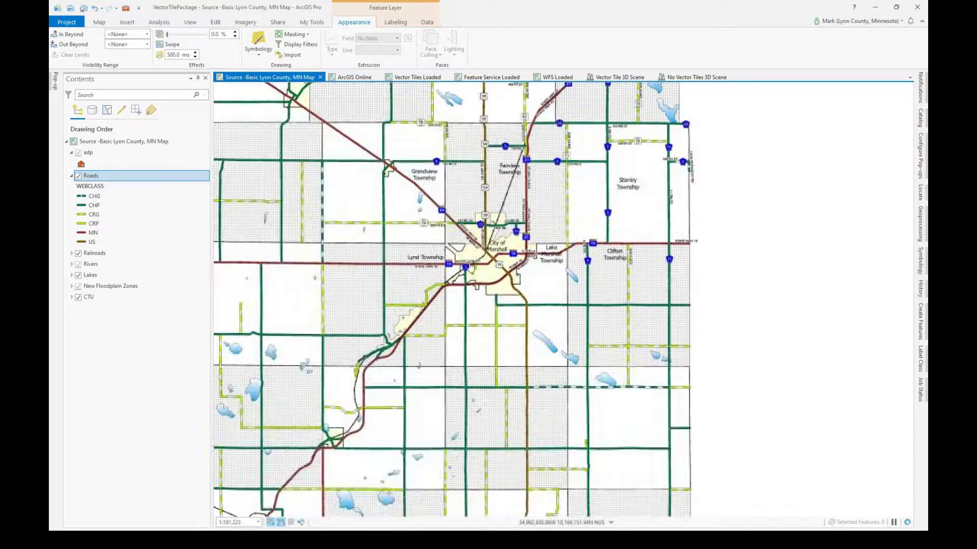
{"action": "scroll", "coordinate": [412, 312], "scroll_direction": "up", "scroll_amount": 10}
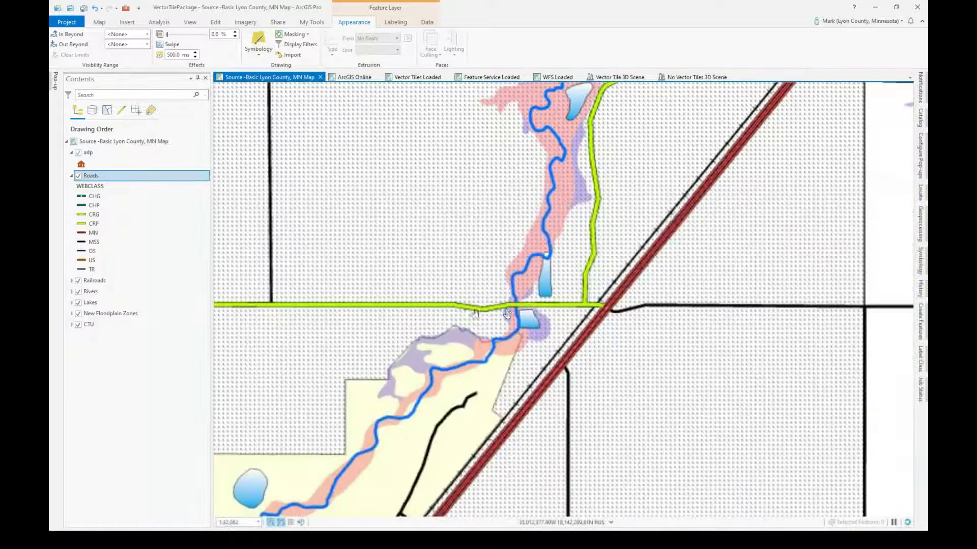
{"action": "scroll", "coordinate": [542, 312], "scroll_direction": "up", "scroll_amount": 5}
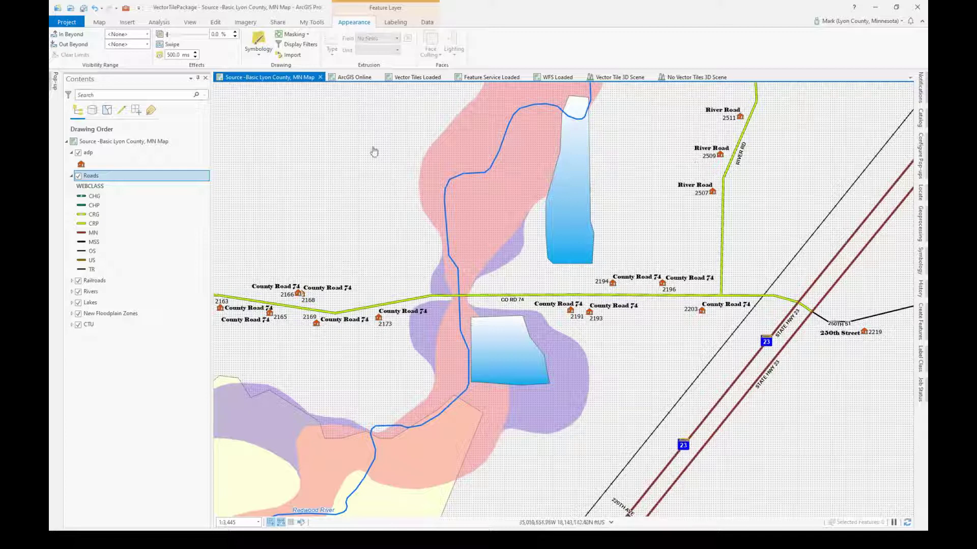
{"action": "left_click", "coordinate": [124, 144]}
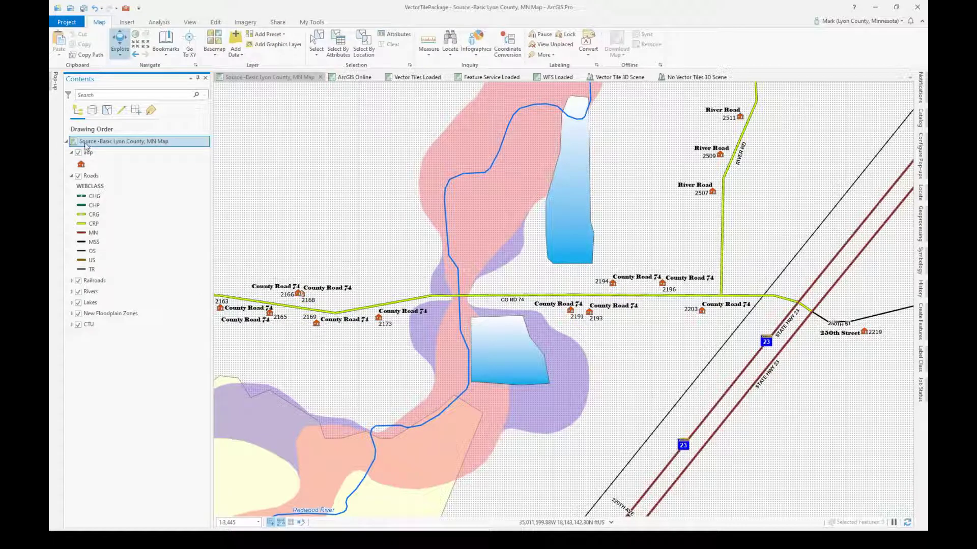
Step: Start publishing the Lyon County map as a new web layer from the Share tab
{"action": "left_click", "coordinate": [278, 23]}
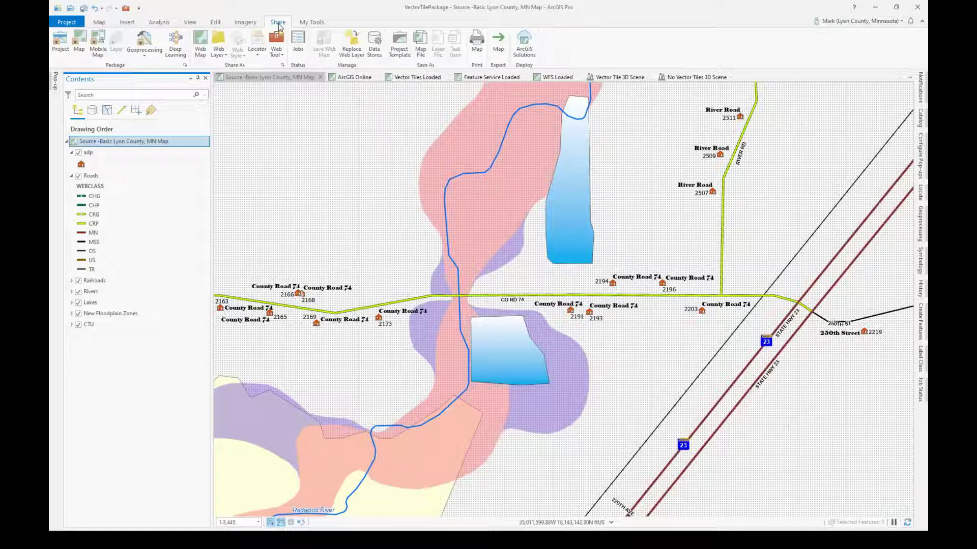
{"action": "left_click", "coordinate": [218, 54]}
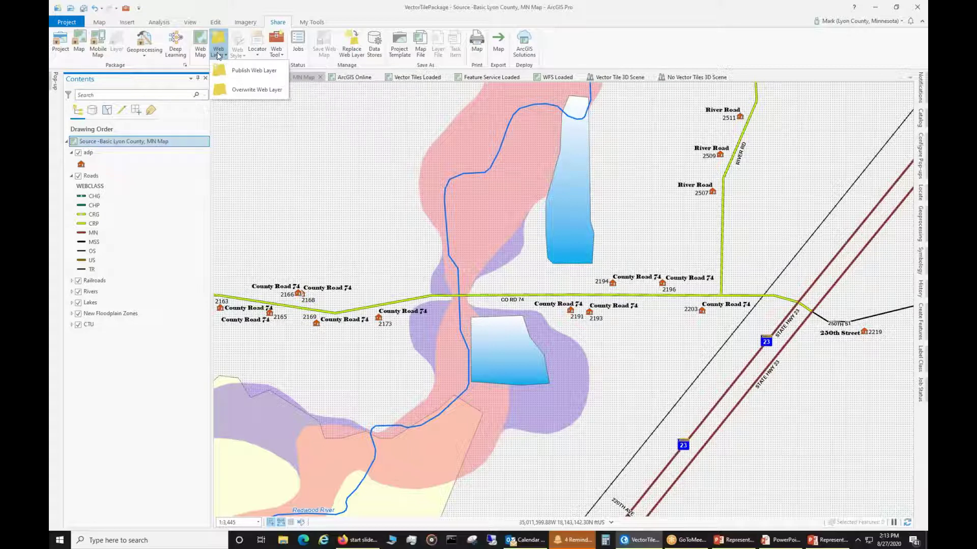
{"action": "left_click", "coordinate": [242, 72]}
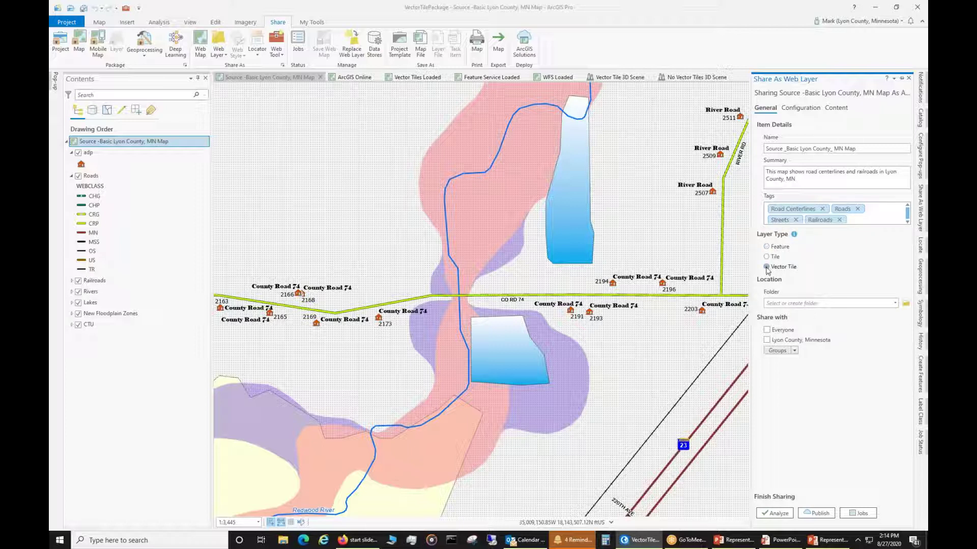
Step: Set the layer type to Vector Tile, folder Test Area, and name 'Penda Test Vector Tile'
{"action": "left_click", "coordinate": [766, 266]}
{"action": "left_click", "coordinate": [895, 303]}
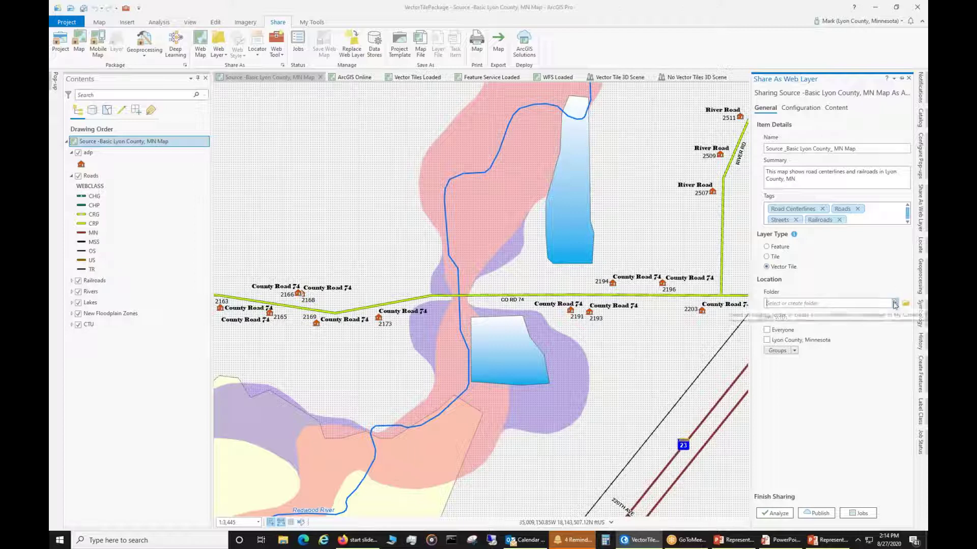
{"action": "scroll", "coordinate": [833, 336], "scroll_direction": "down", "scroll_amount": 3}
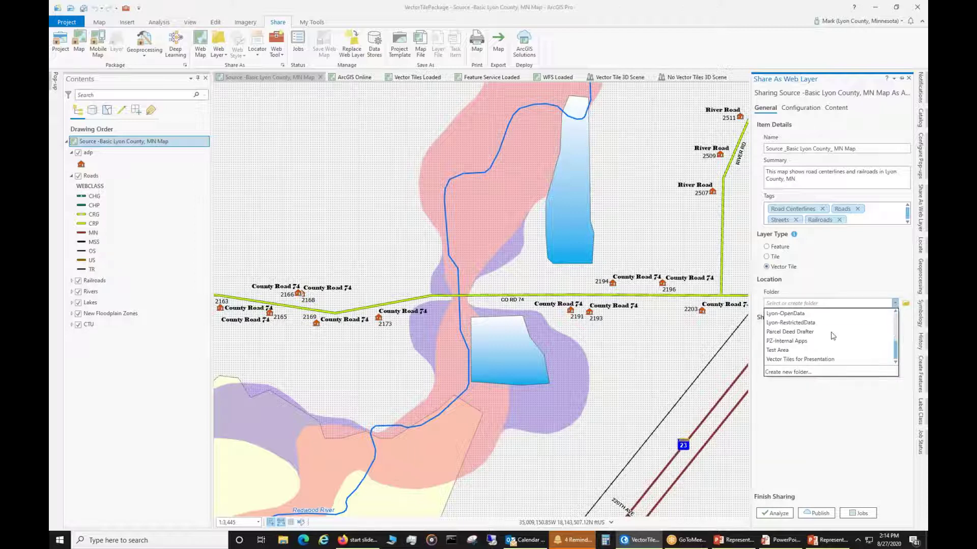
{"action": "left_click", "coordinate": [795, 350]}
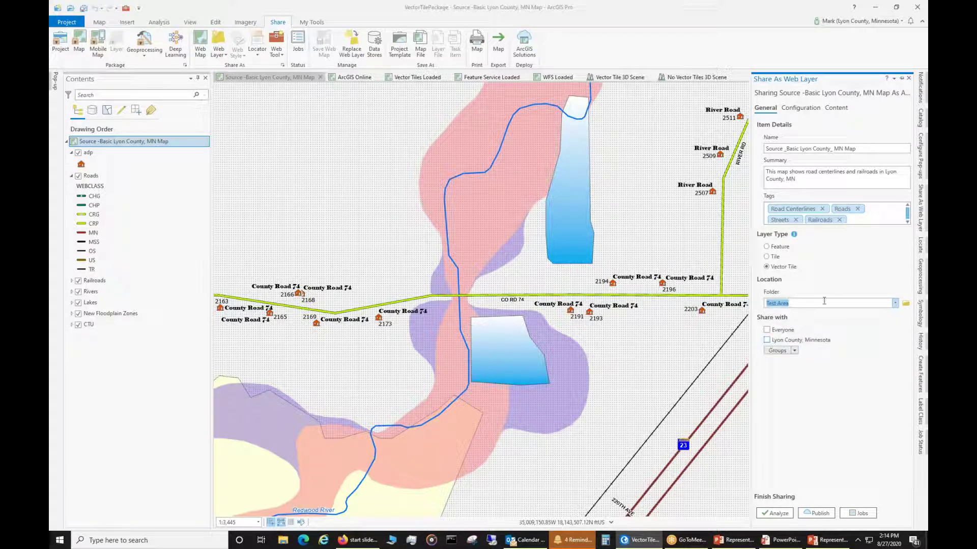
{"action": "left_click_drag", "start_coordinate": [767, 148], "coordinate": [907, 146]}
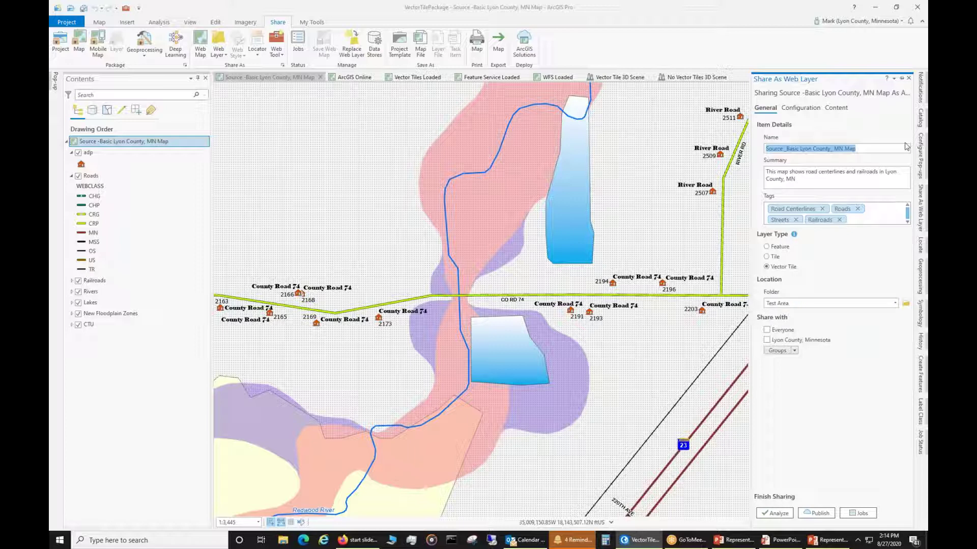
{"action": "type", "text": "Penda Te"}
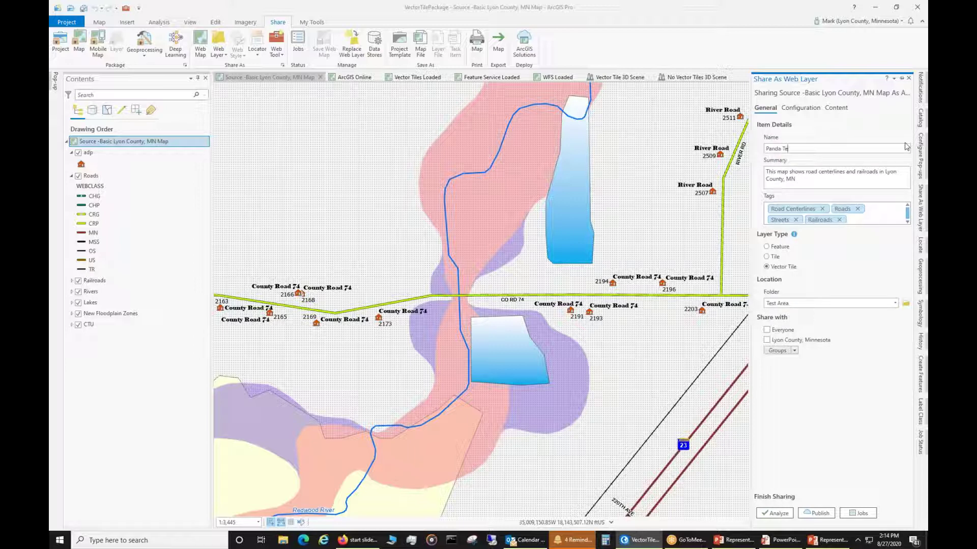
{"action": "type", "text": "st Vector Tile"}
Step: Use the ArcGIS Online / Bing Maps / Google Maps scheme, Indexed format, and allow cache tile export
{"action": "left_click", "coordinate": [788, 107]}
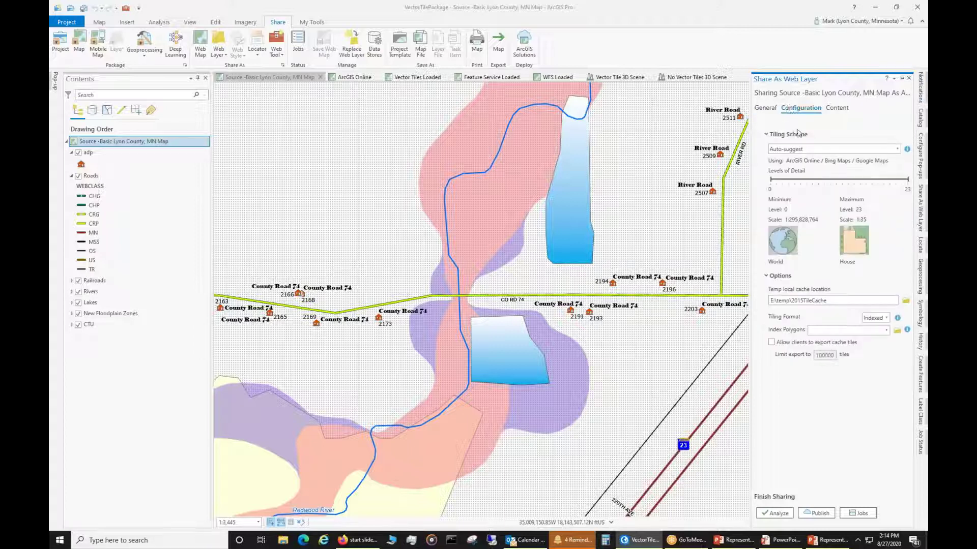
{"action": "left_click", "coordinate": [812, 150]}
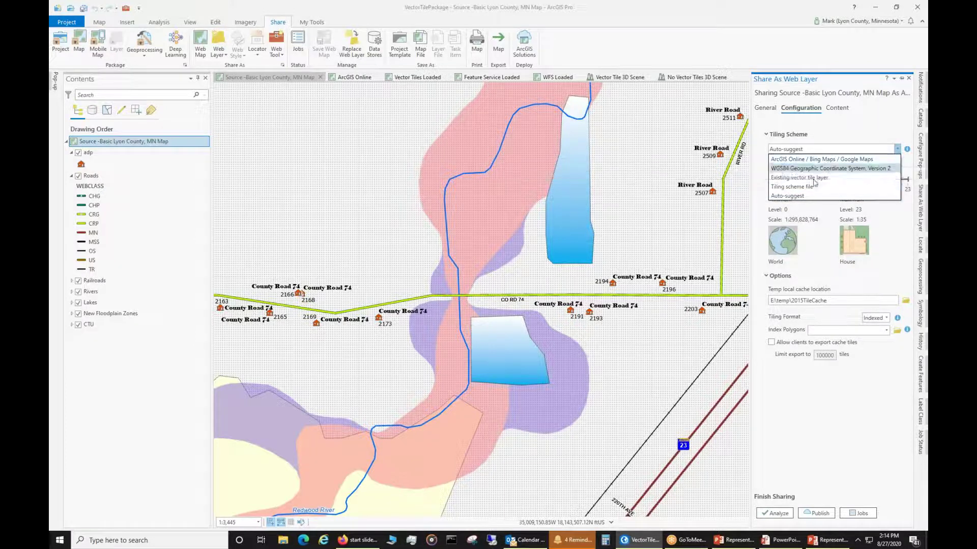
{"action": "left_click", "coordinate": [810, 160]}
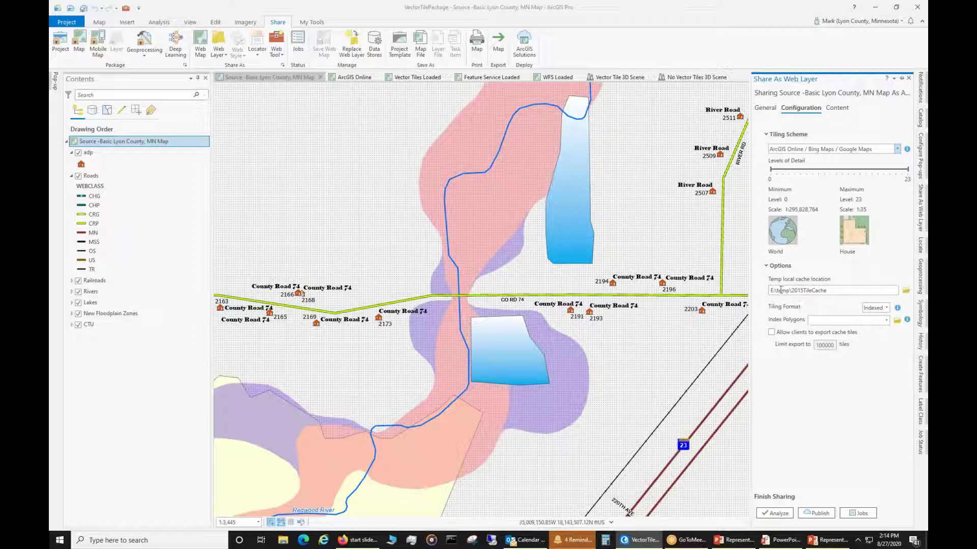
{"action": "left_click", "coordinate": [886, 308]}
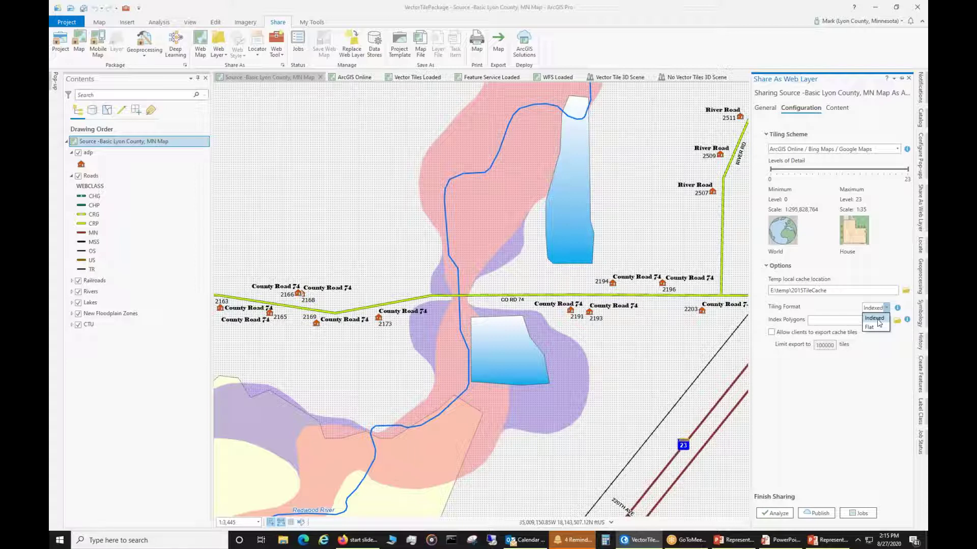
{"action": "left_click", "coordinate": [855, 307]}
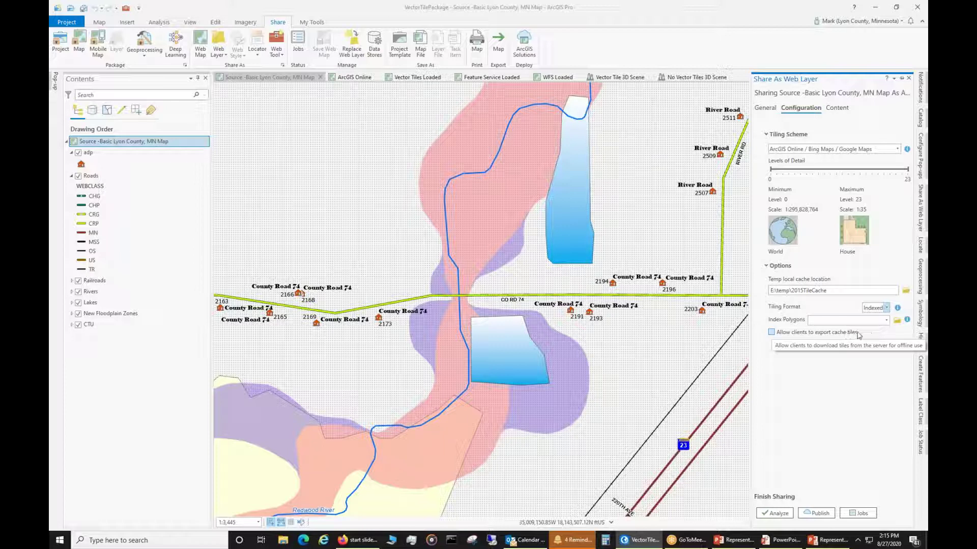
{"action": "left_click", "coordinate": [771, 333]}
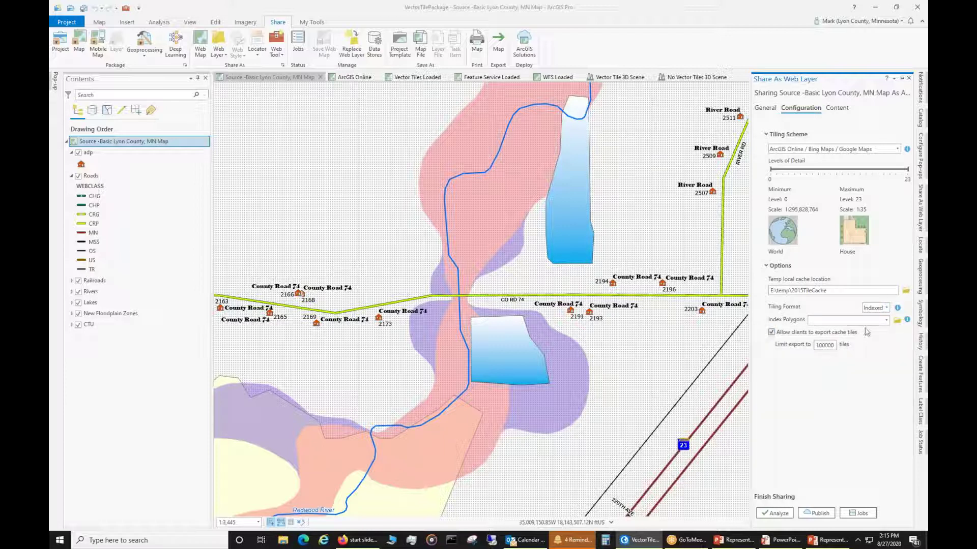
Step: Review the two Panda Test Vector Tile content entries, then publish the vector tile layer
{"action": "left_click", "coordinate": [834, 109]}
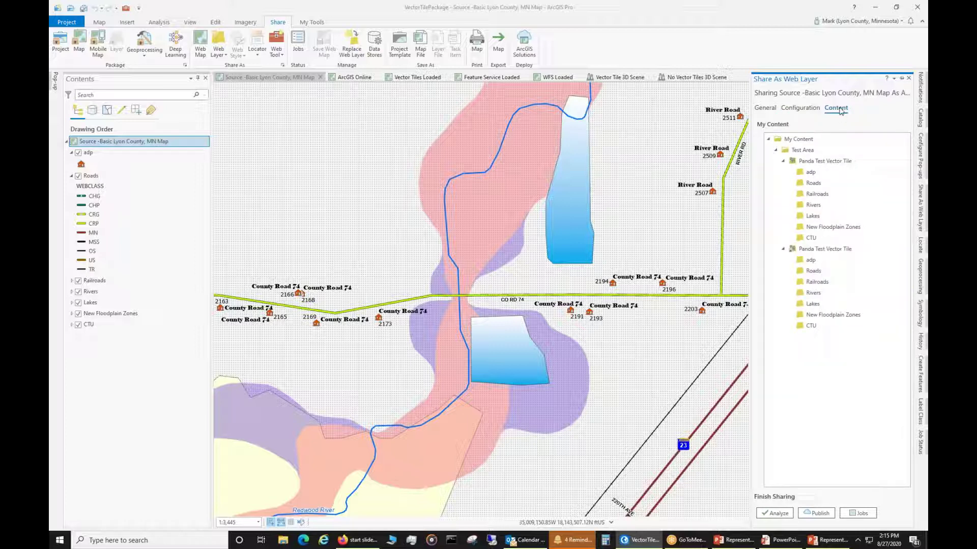
{"action": "left_click", "coordinate": [833, 162]}
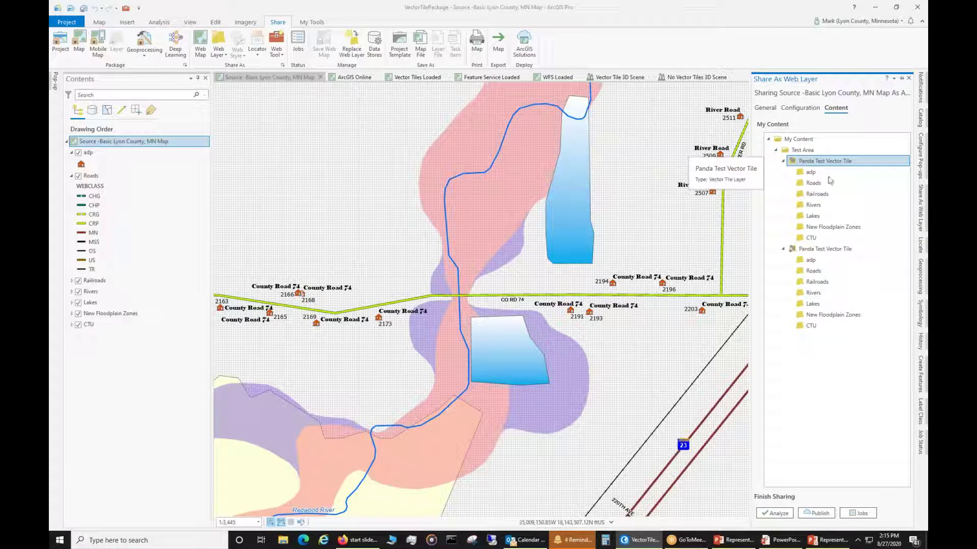
{"action": "left_click", "coordinate": [806, 250]}
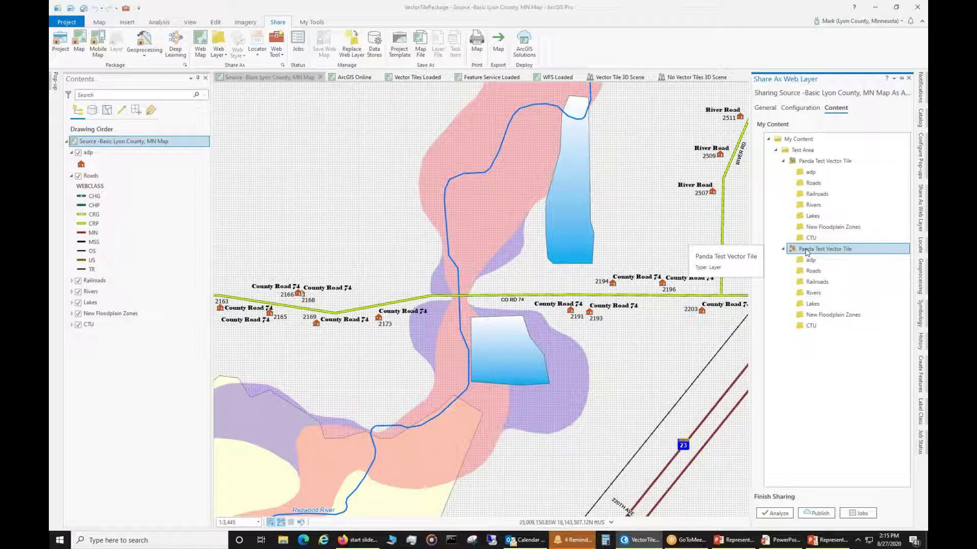
{"action": "left_click", "coordinate": [804, 162]}
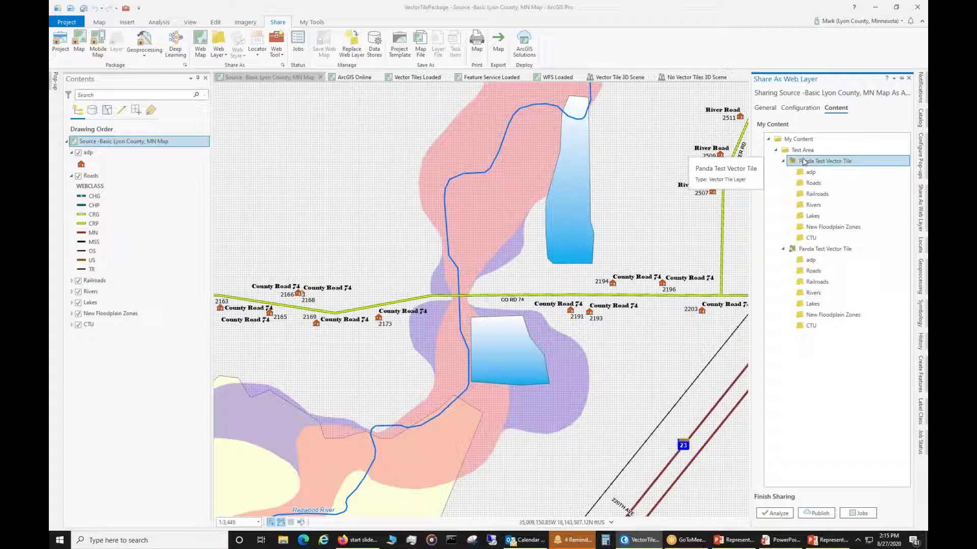
{"action": "left_click", "coordinate": [819, 249]}
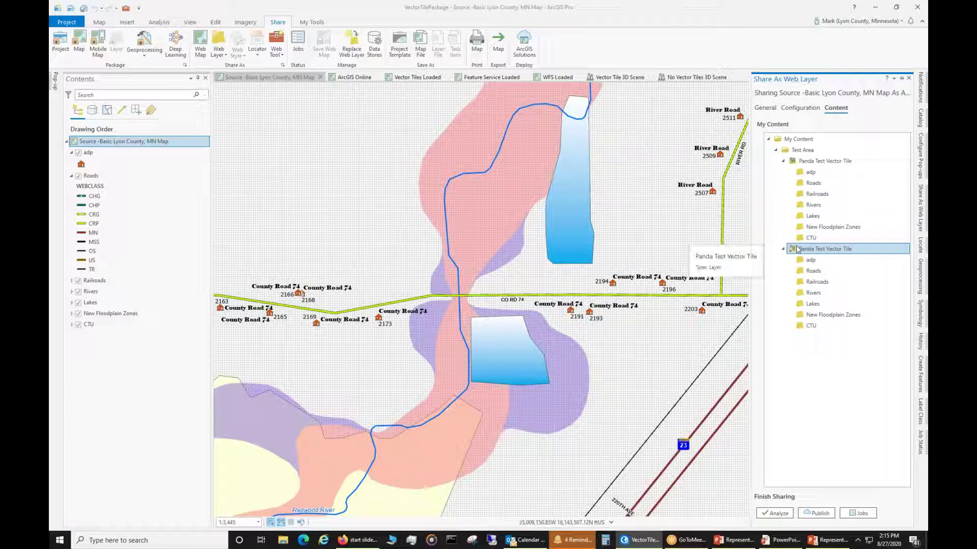
{"action": "left_click", "coordinate": [819, 514]}
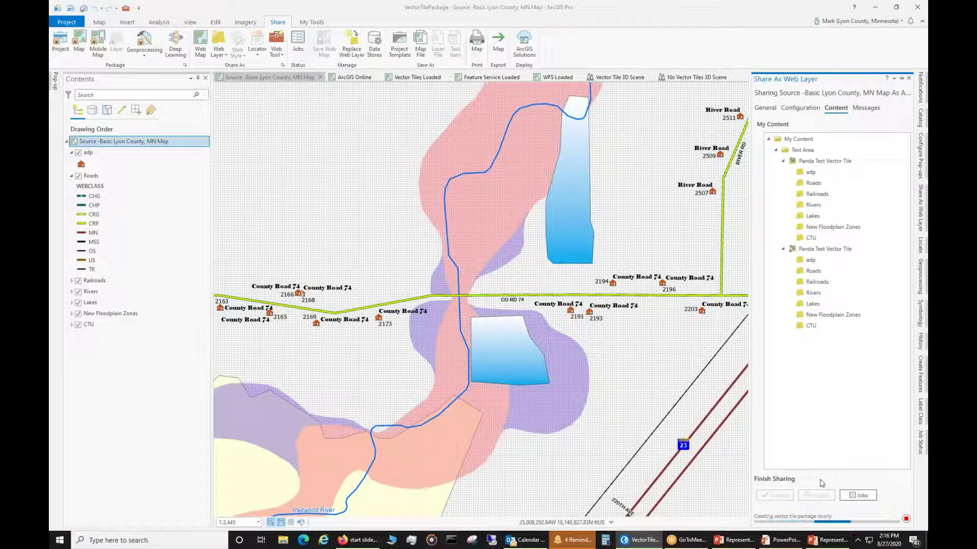
Step: Wait for the vector tile package to build and upload, lowering the system volume meanwhile
{"action": "key", "text": "XF86AudioLowerVolume"}
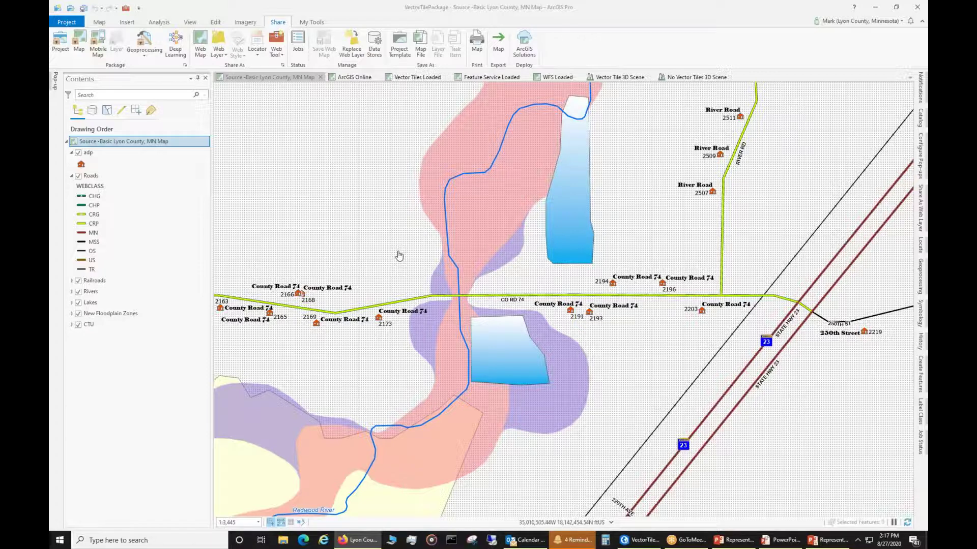
Step: Zoom the map out from 1:3,445 to about 1:122,384 around Marshall
{"action": "scroll", "coordinate": [399, 255], "scroll_direction": "down", "scroll_amount": 2}
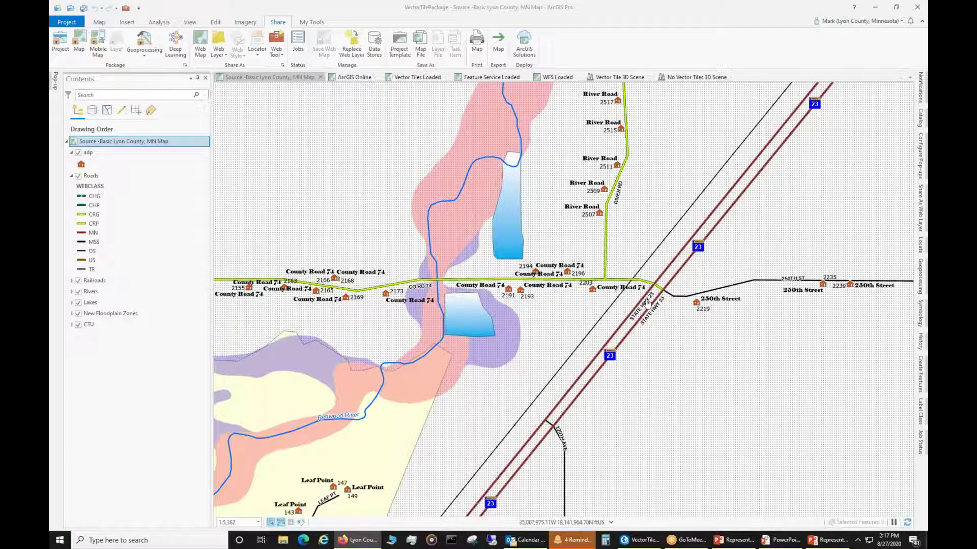
{"action": "scroll", "coordinate": [639, 246], "scroll_direction": "down", "scroll_amount": 10}
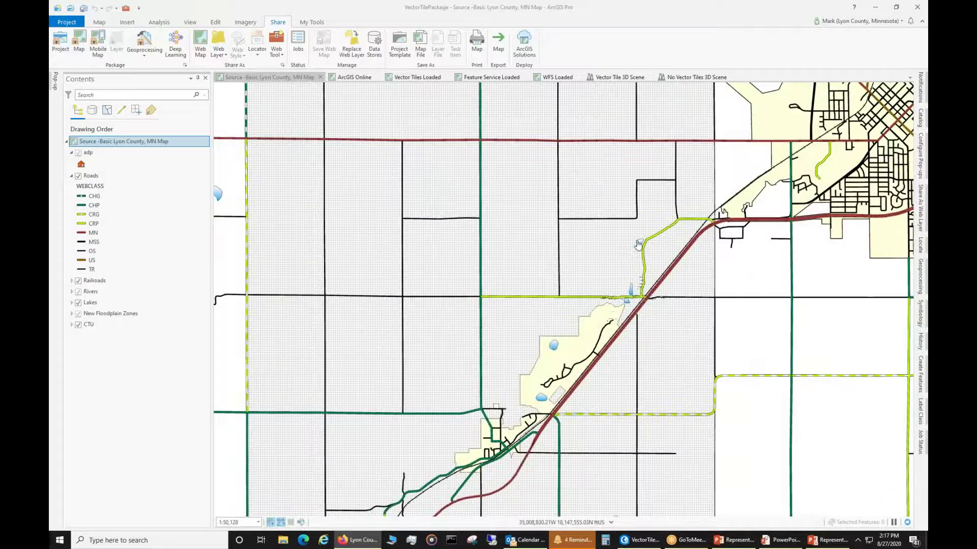
{"action": "scroll", "coordinate": [641, 254], "scroll_direction": "down", "scroll_amount": 4}
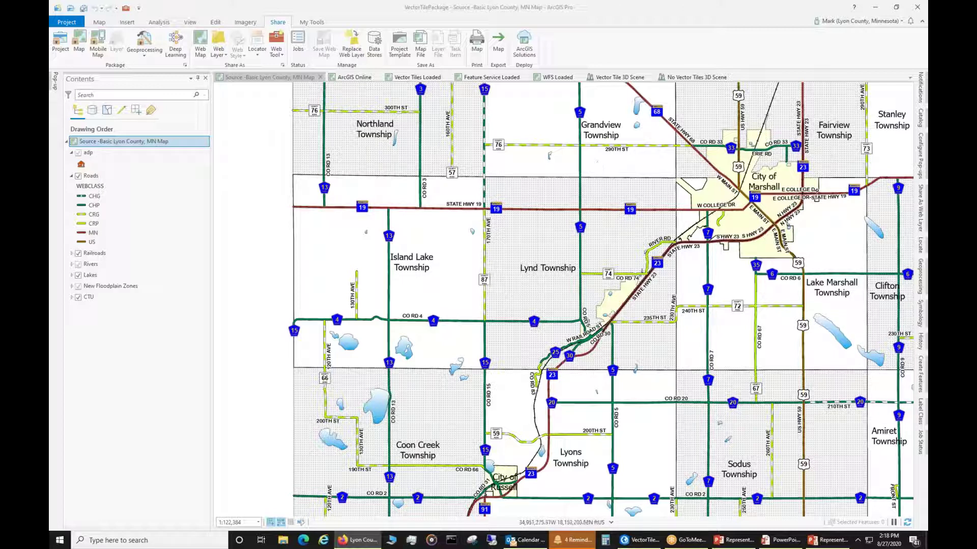
Step: Check the web layer's publish status, then switch to the Vector Tiles Loaded map
{"action": "left_click", "coordinate": [922, 203]}
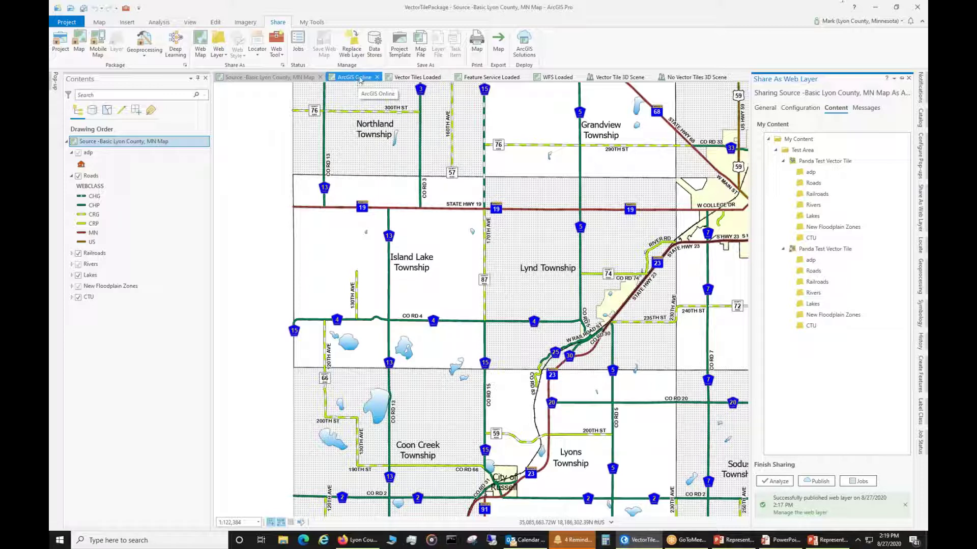
{"action": "left_click", "coordinate": [412, 79]}
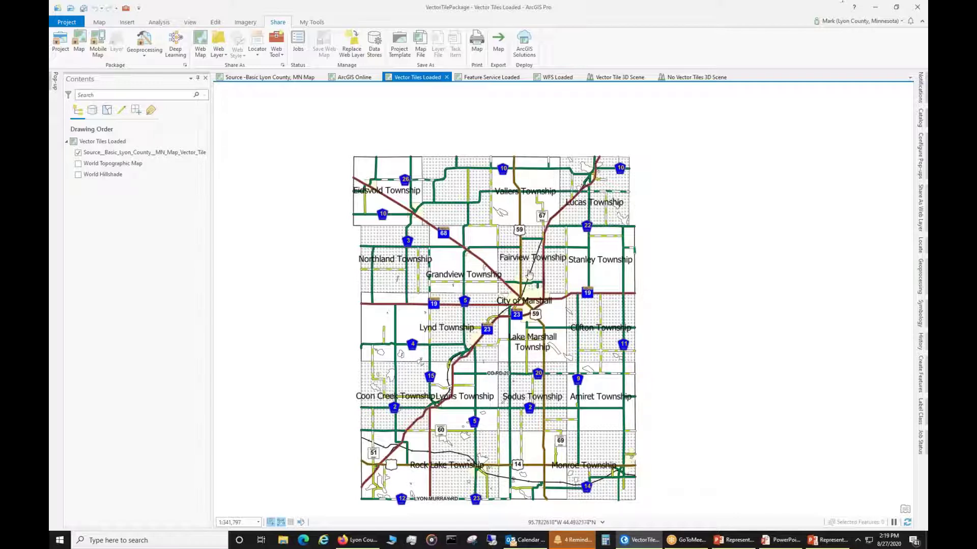
Step: Inspect the vector tiles at several zoom scales, then return to the Source -Basic Lyon County, MN Map
{"action": "scroll", "coordinate": [558, 273], "scroll_direction": "up", "scroll_amount": 4}
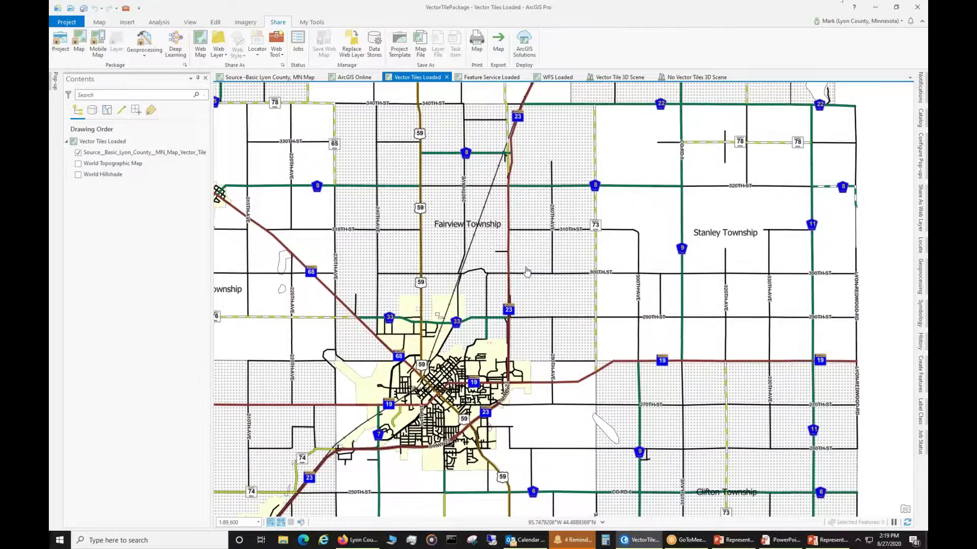
{"action": "scroll", "coordinate": [526, 271], "scroll_direction": "down", "scroll_amount": 3}
{"action": "scroll", "coordinate": [523, 275], "scroll_direction": "up", "scroll_amount": 6}
{"action": "scroll", "coordinate": [521, 278], "scroll_direction": "down", "scroll_amount": 10}
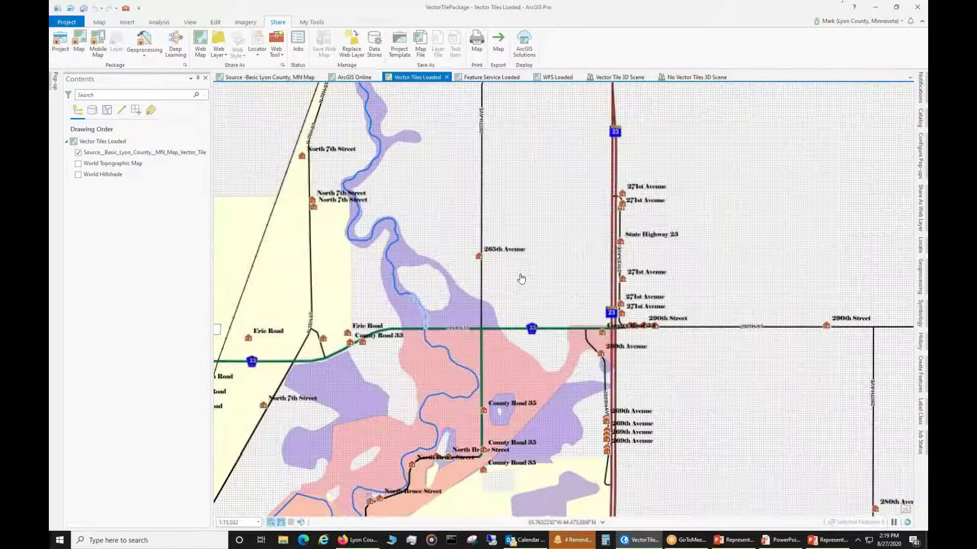
{"action": "scroll", "coordinate": [507, 270], "scroll_direction": "up", "scroll_amount": 15}
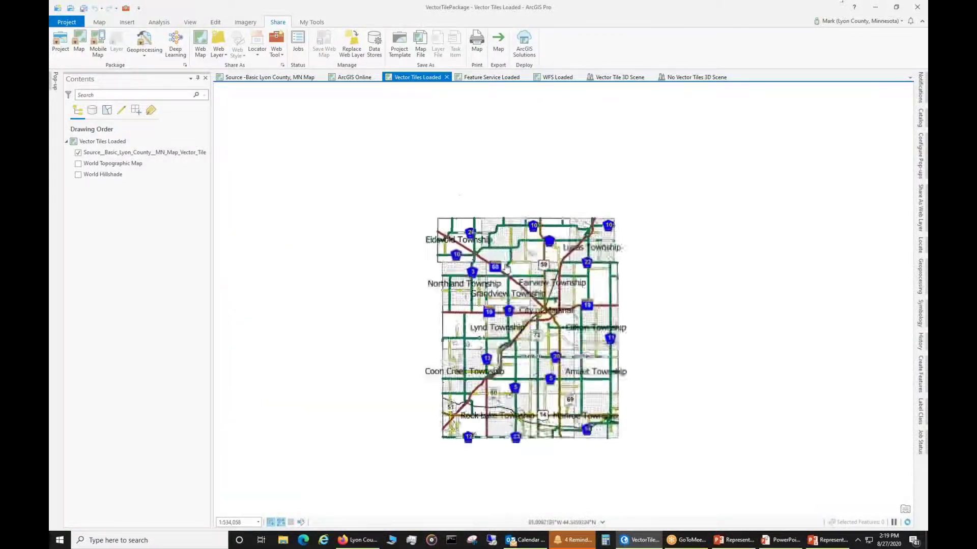
{"action": "scroll", "coordinate": [501, 262], "scroll_direction": "down", "scroll_amount": 10}
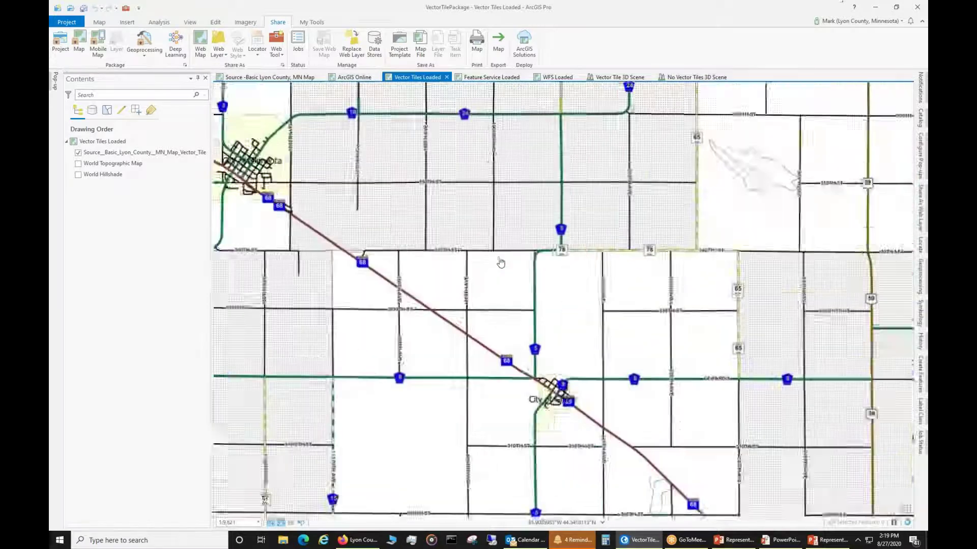
{"action": "scroll", "coordinate": [503, 269], "scroll_direction": "up", "scroll_amount": 10}
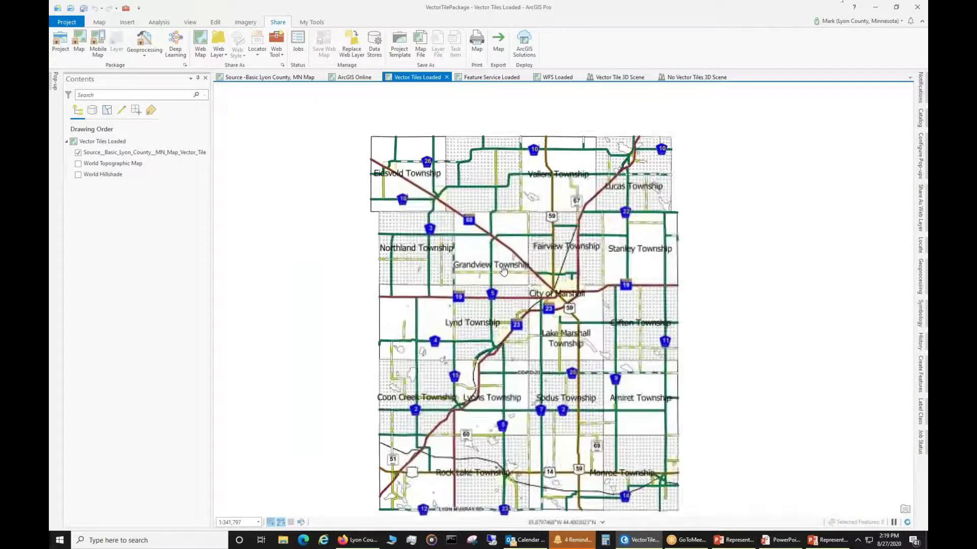
{"action": "scroll", "coordinate": [417, 283], "scroll_direction": "down", "scroll_amount": 8}
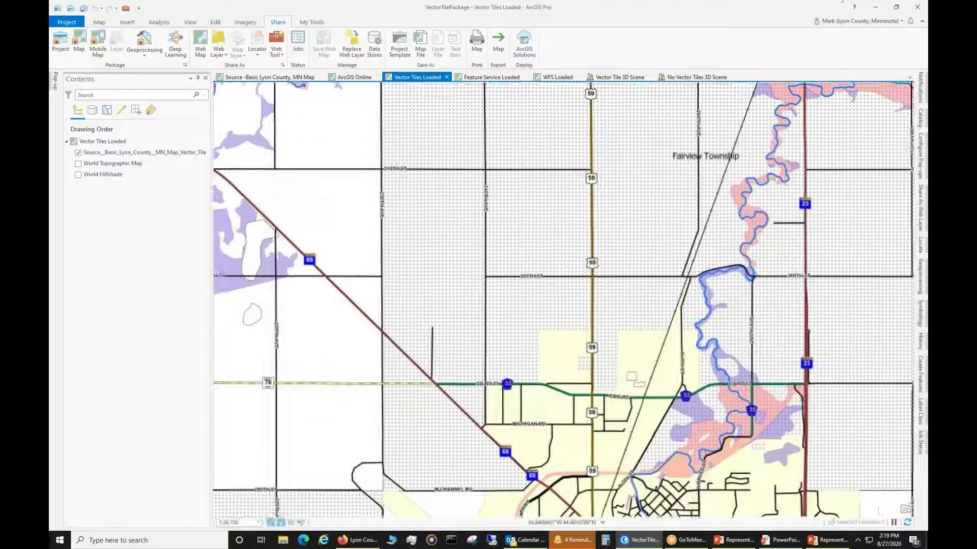
{"action": "scroll", "coordinate": [418, 285], "scroll_direction": "up", "scroll_amount": 8}
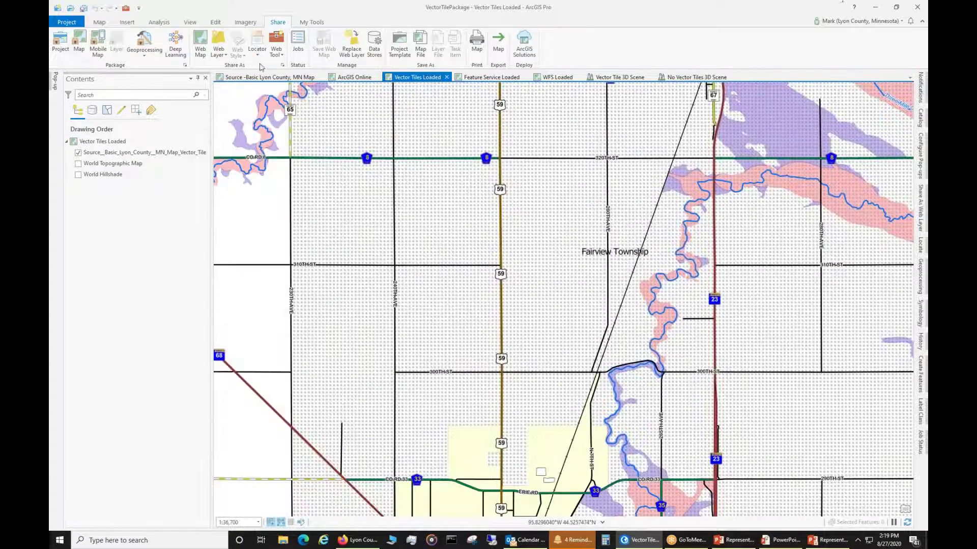
{"action": "left_click", "coordinate": [269, 77]}
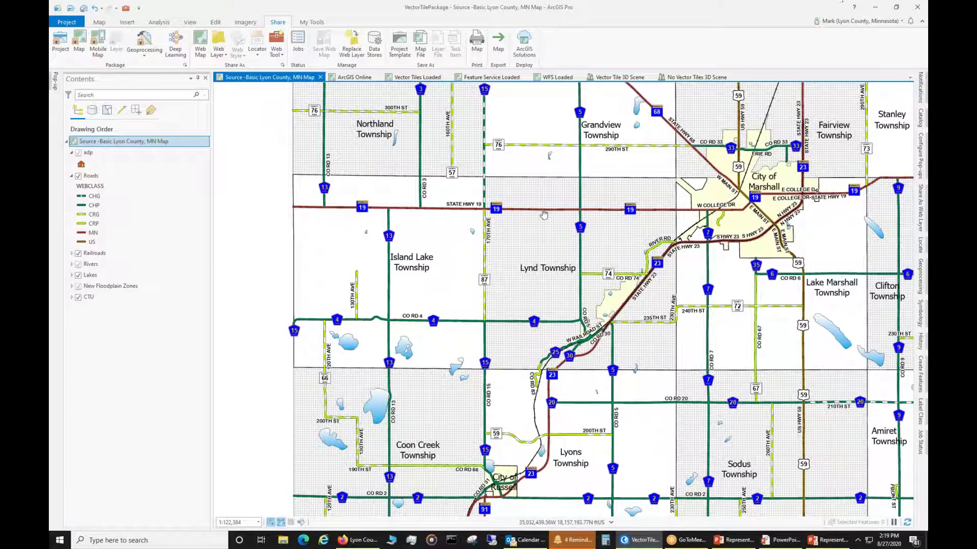
Step: Zoom in and out on the Source map, then on the Vector Tiles Loaded map, to compare them
{"action": "scroll", "coordinate": [544, 214], "scroll_direction": "down", "scroll_amount": 5}
{"action": "scroll", "coordinate": [560, 218], "scroll_direction": "up", "scroll_amount": 10}
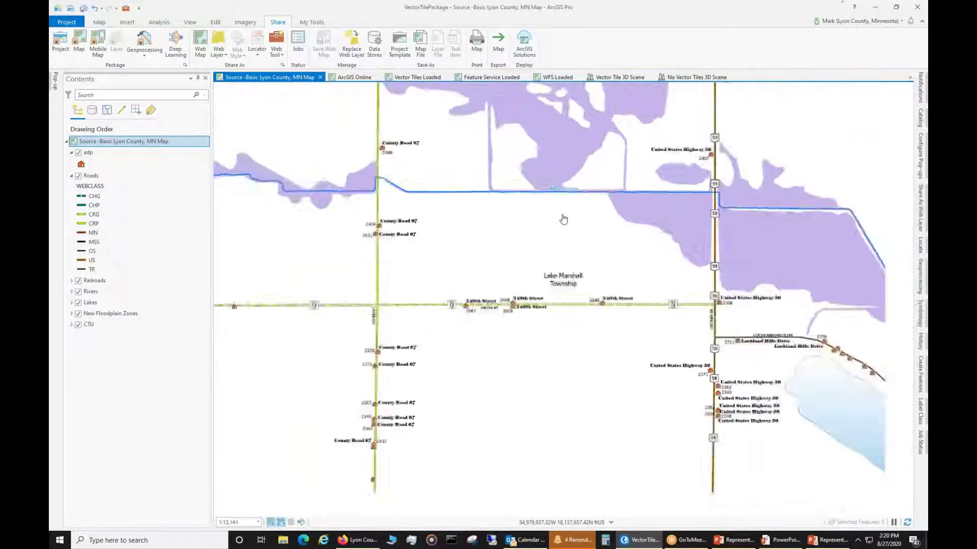
{"action": "scroll", "coordinate": [563, 218], "scroll_direction": "down", "scroll_amount": 4}
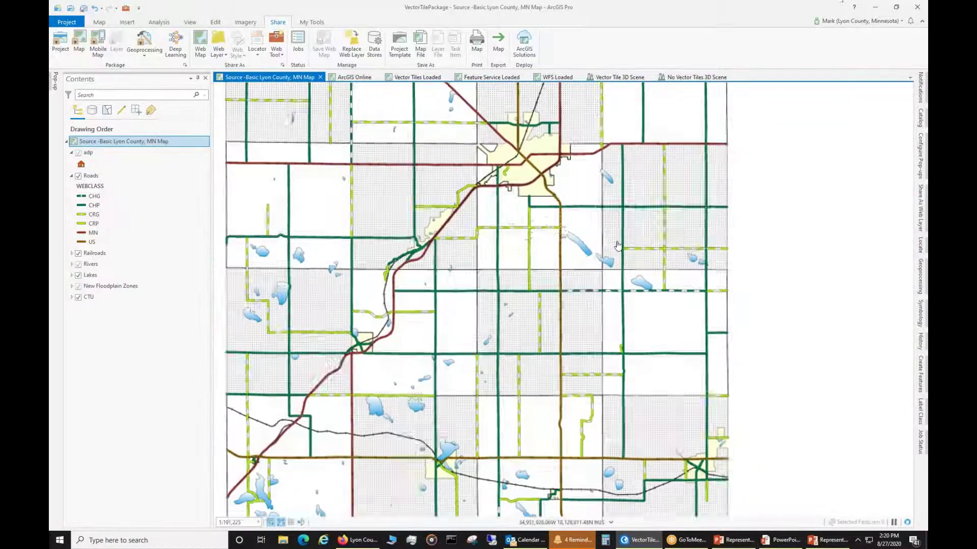
{"action": "scroll", "coordinate": [617, 245], "scroll_direction": "up", "scroll_amount": 4}
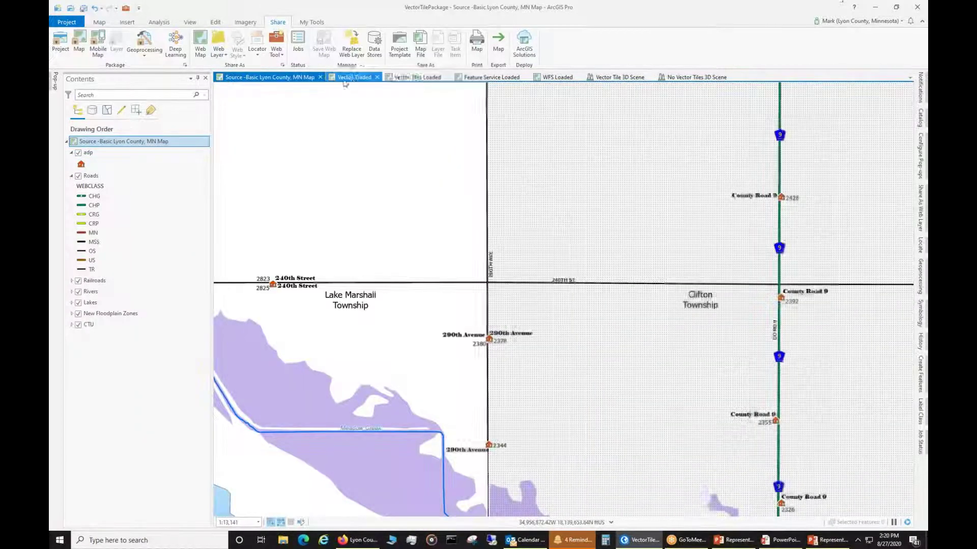
{"action": "left_click", "coordinate": [345, 78]}
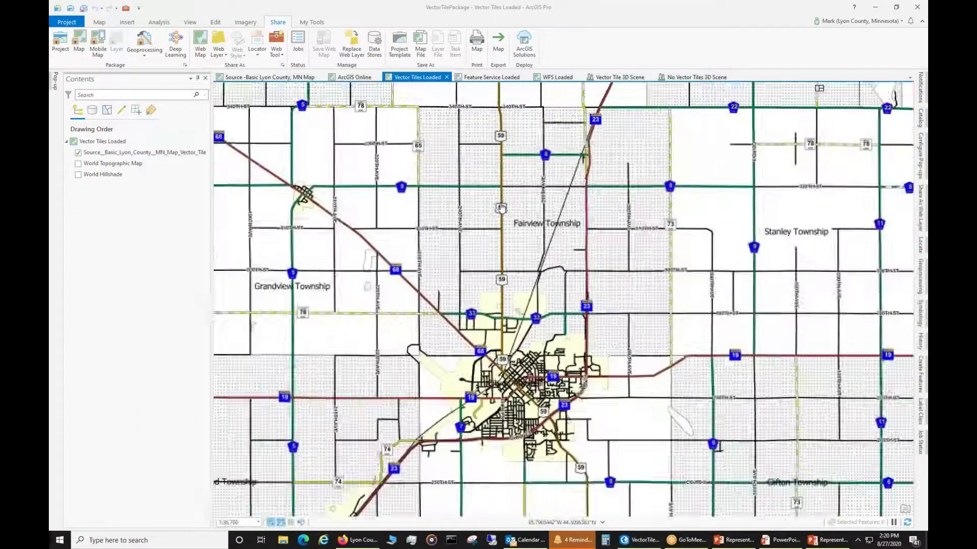
{"action": "scroll", "coordinate": [501, 208], "scroll_direction": "down", "scroll_amount": 4}
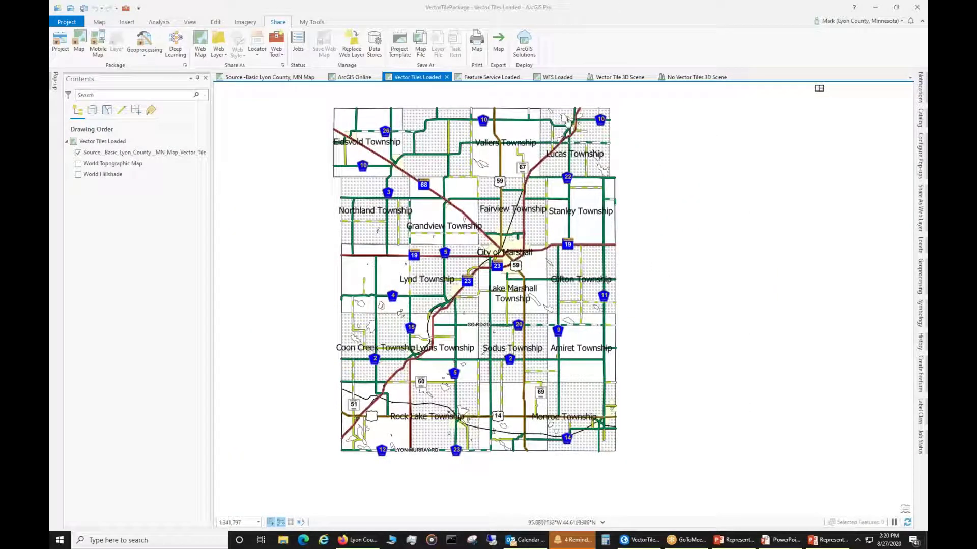
{"action": "scroll", "coordinate": [566, 121], "scroll_direction": "up", "scroll_amount": 5}
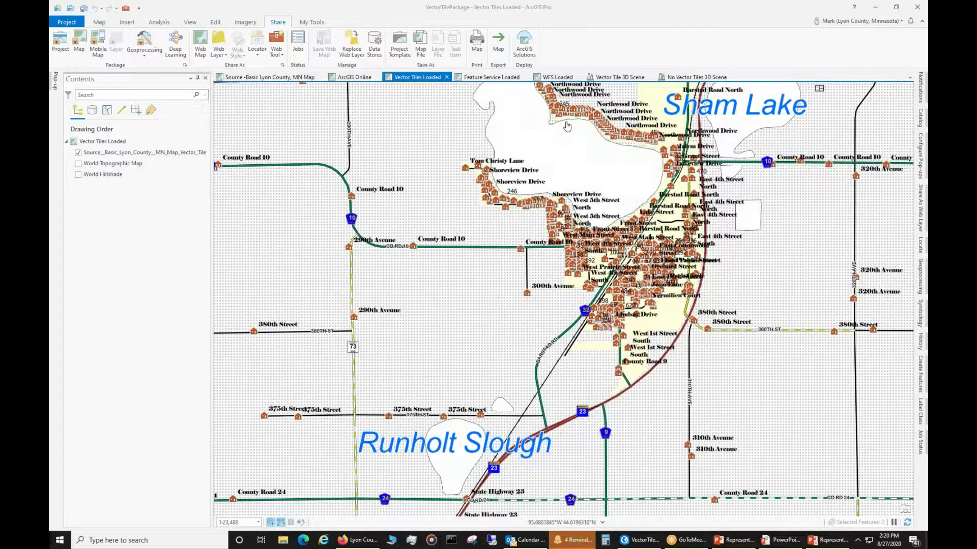
{"action": "scroll", "coordinate": [567, 121], "scroll_direction": "up", "scroll_amount": 1}
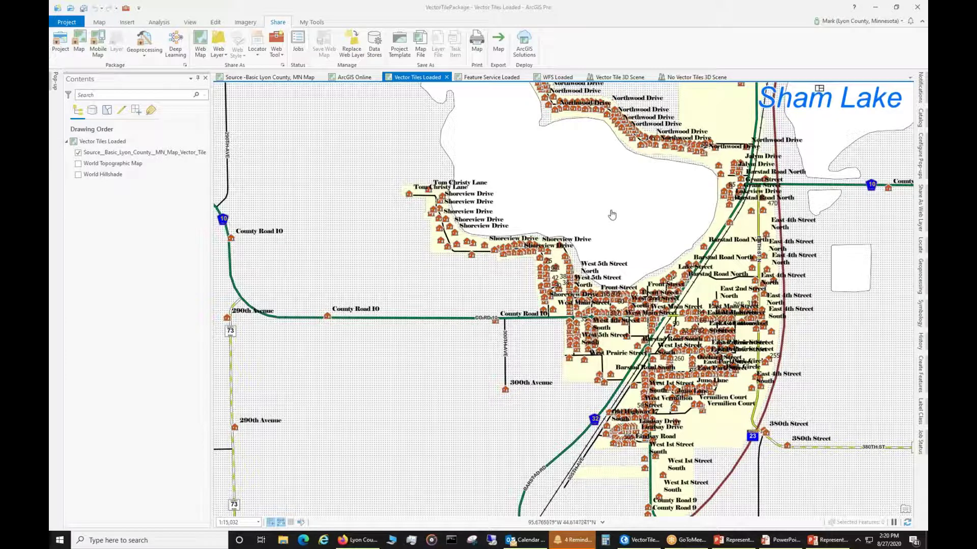
{"action": "scroll", "coordinate": [612, 214], "scroll_direction": "down", "scroll_amount": 4}
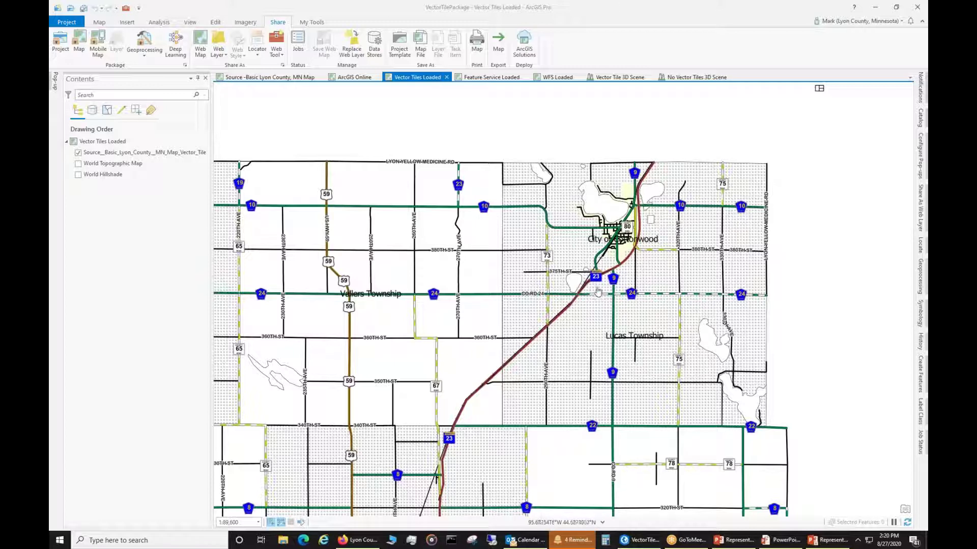
Step: Check the Source map again, then zoom the Vector Tiles Loaded map in on Runholt Slough
{"action": "left_click", "coordinate": [271, 77]}
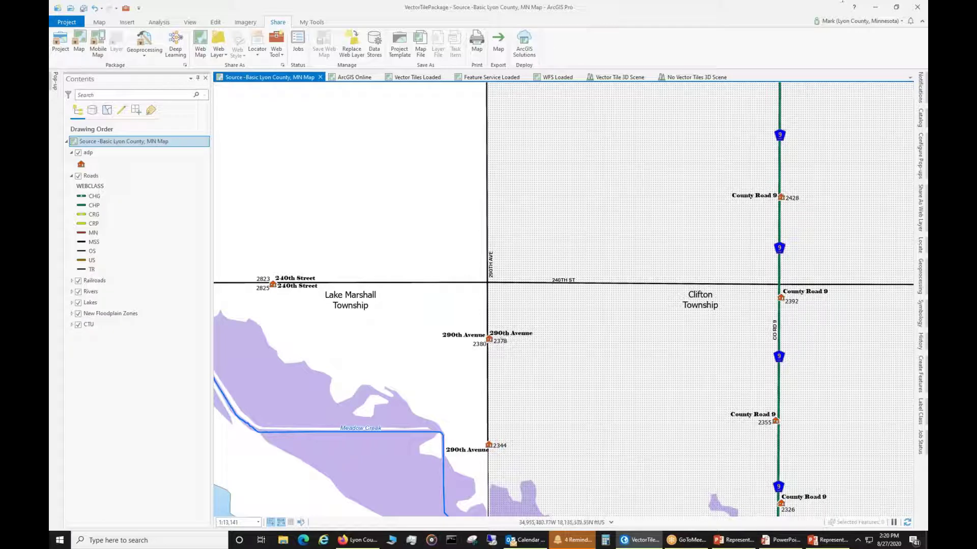
{"action": "left_click", "coordinate": [387, 78]}
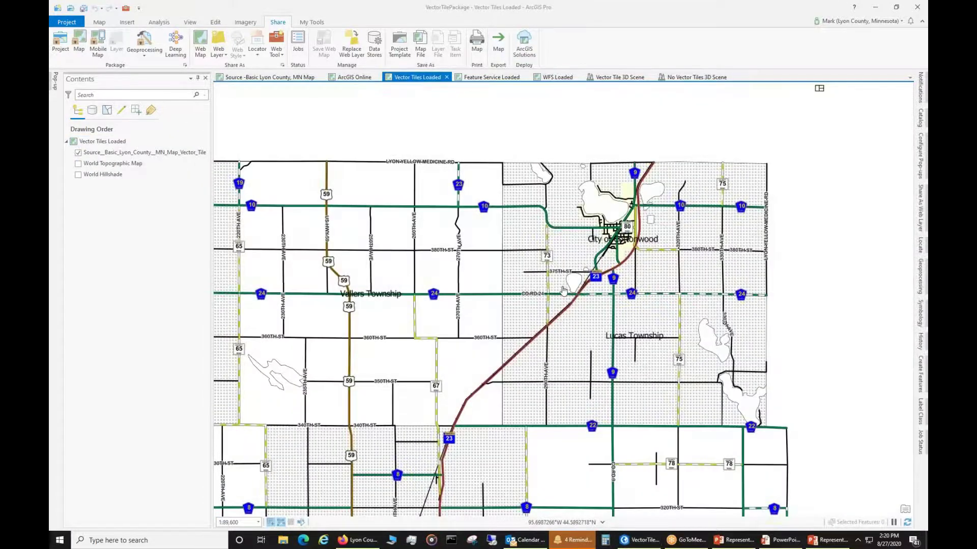
{"action": "scroll", "coordinate": [562, 289], "scroll_direction": "up", "scroll_amount": 5}
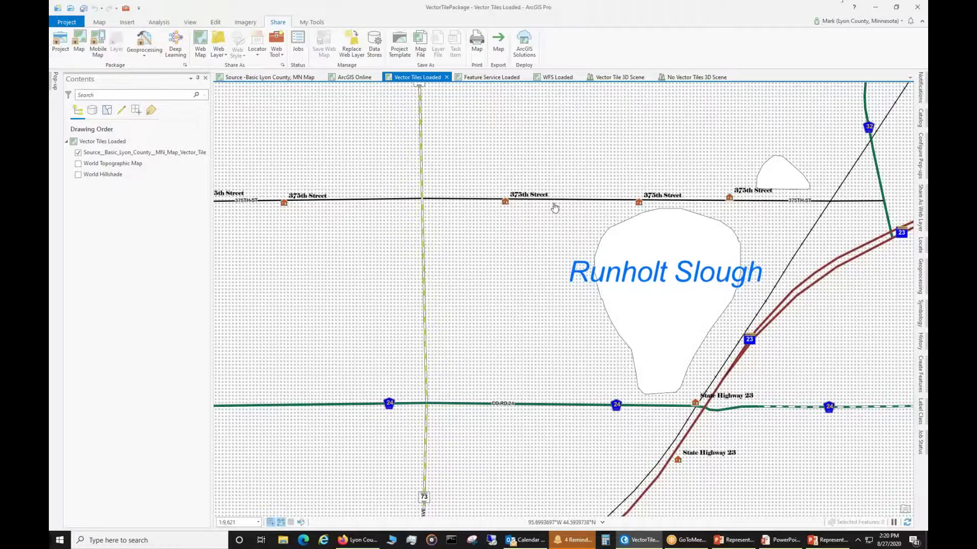
Step: Pan over the southern townships, then bring the Lyon County ArcGIS Online browser over ArcGIS Pro
{"action": "scroll", "coordinate": [555, 208], "scroll_direction": "down", "scroll_amount": 8}
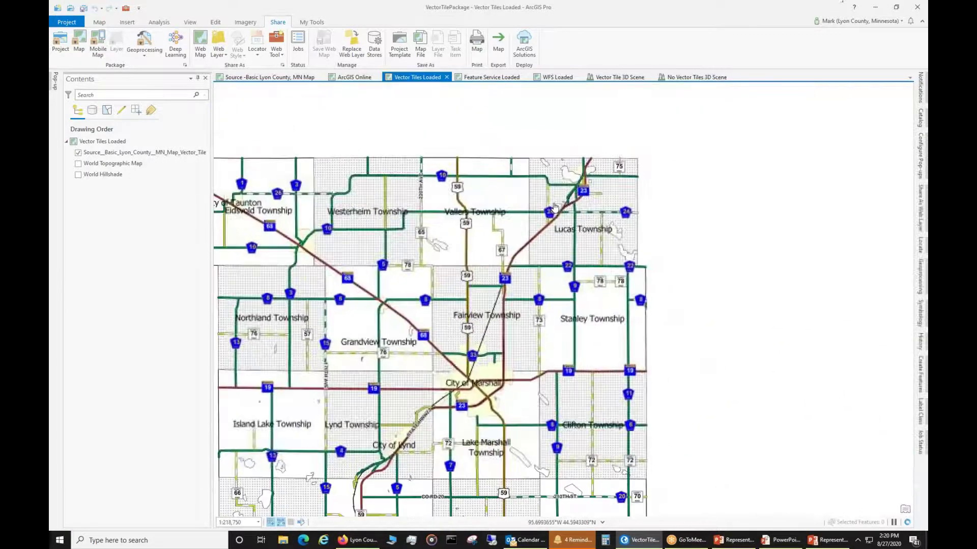
{"action": "left_click_drag", "start_coordinate": [424, 244], "coordinate": [545, 148]}
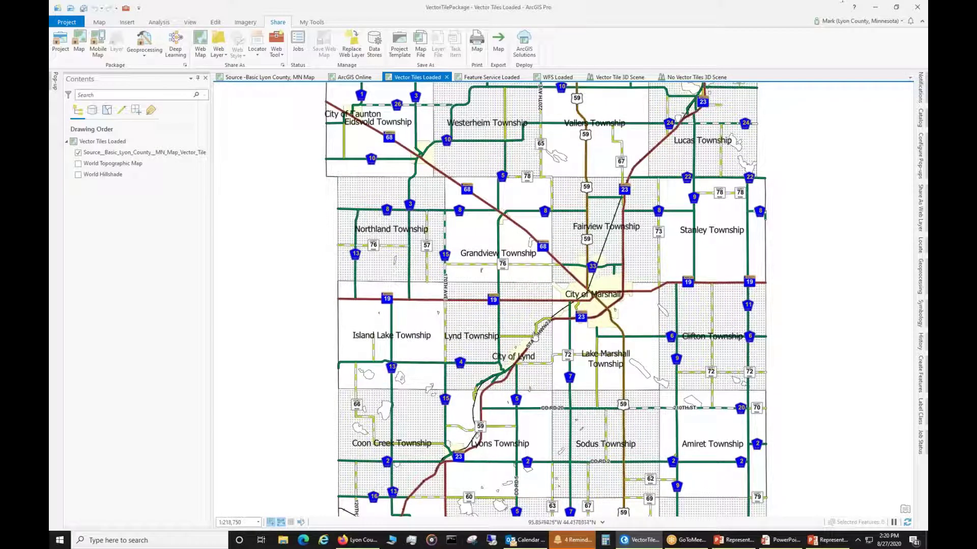
{"action": "scroll", "coordinate": [537, 339], "scroll_direction": "up", "scroll_amount": 6}
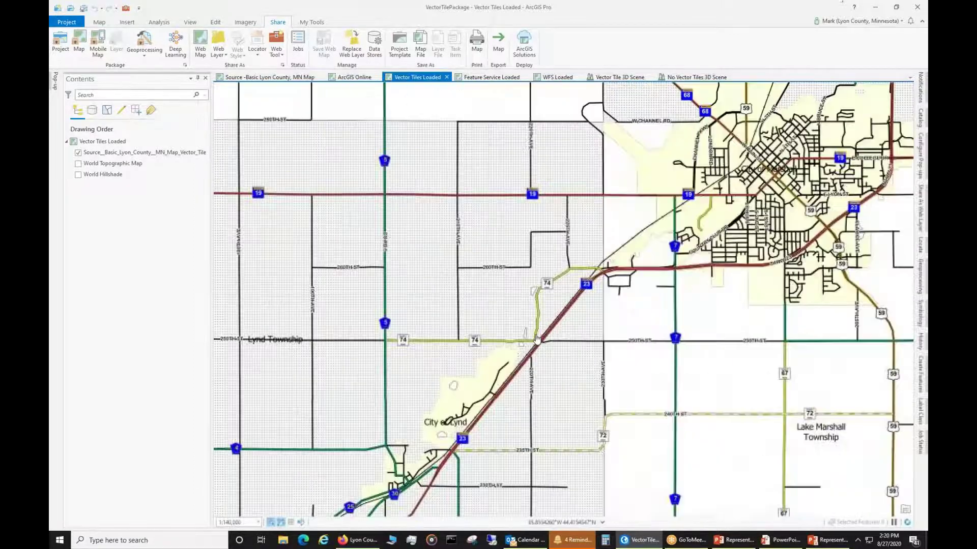
{"action": "scroll", "coordinate": [536, 340], "scroll_direction": "up", "scroll_amount": 2}
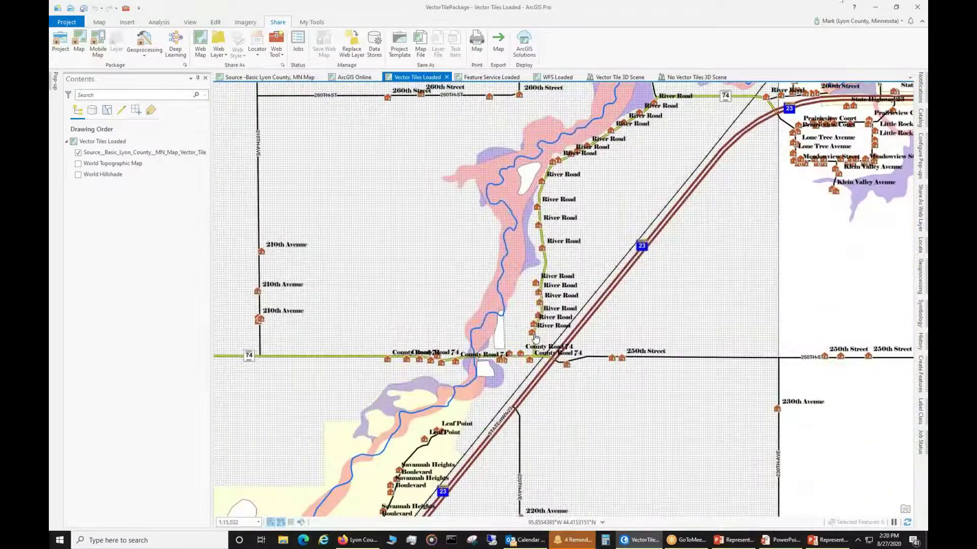
{"action": "scroll", "coordinate": [536, 338], "scroll_direction": "down", "scroll_amount": 3}
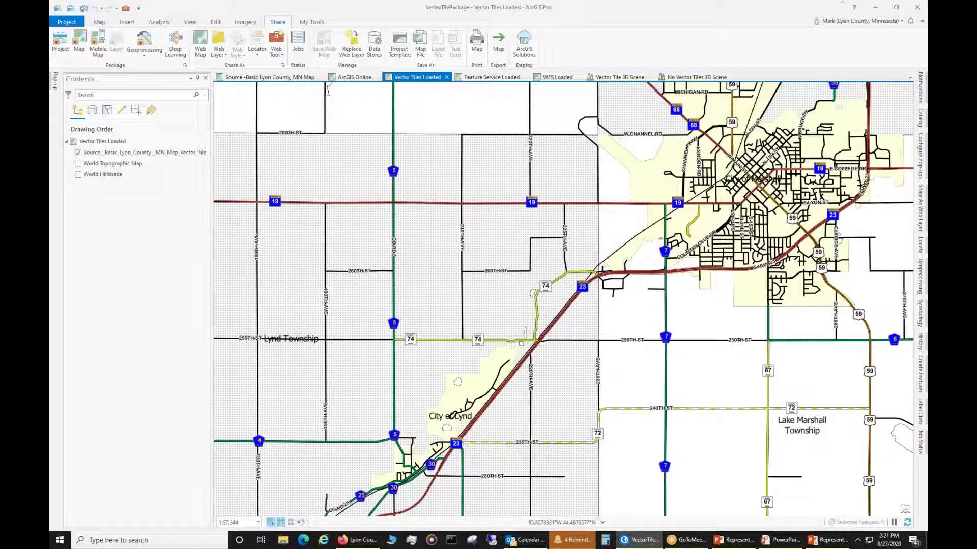
{"action": "left_click", "coordinate": [358, 540]}
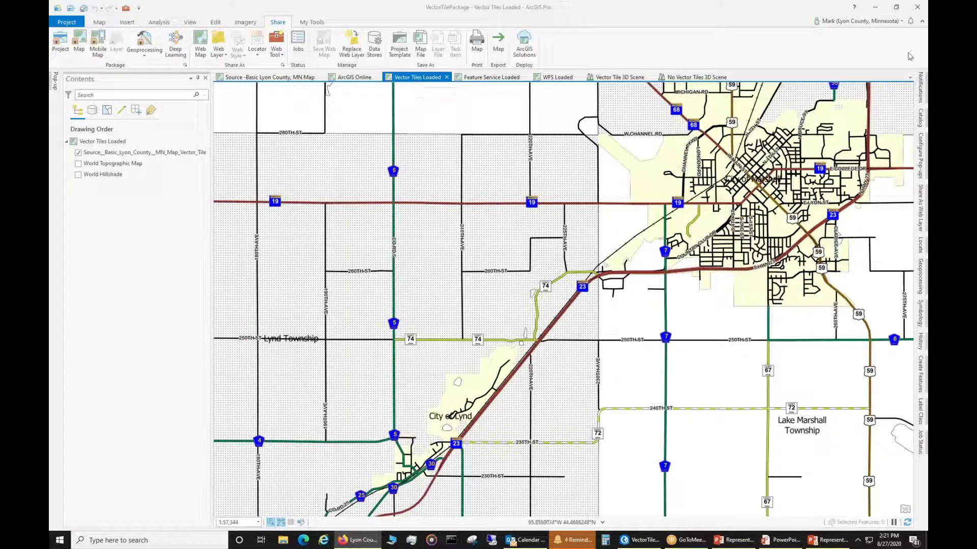
{"action": "left_click_drag", "start_coordinate": [906, 43], "coordinate": [478, 29]}
Step: Maximize Firefox and open the Basic Lyon County MN Map Vector Tile Layer item details from Content
{"action": "left_click", "coordinate": [835, 26]}
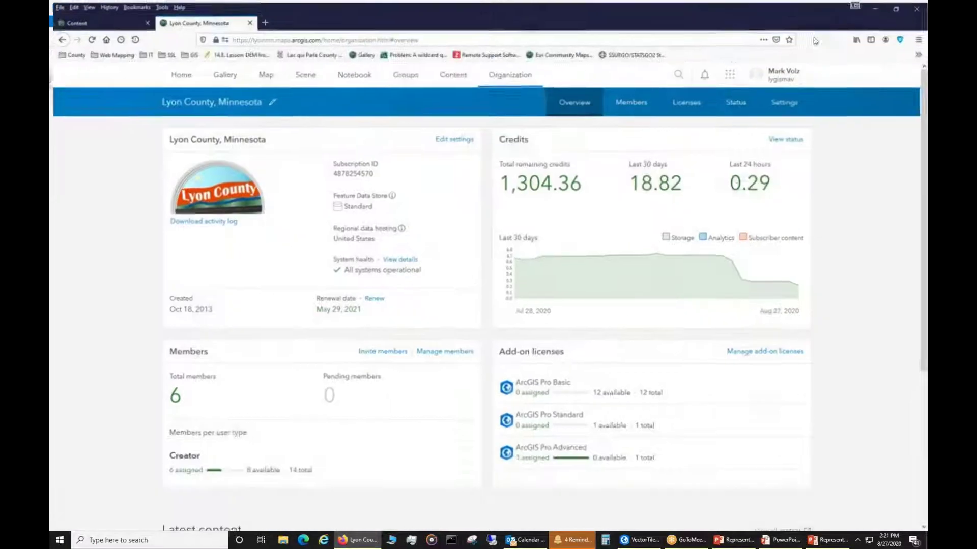
{"action": "left_click", "coordinate": [450, 72]}
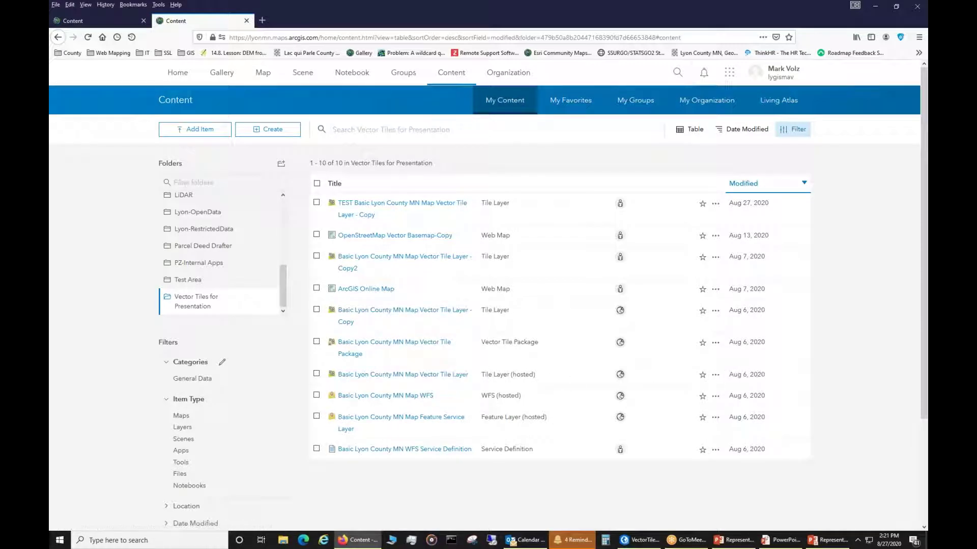
{"action": "left_click", "coordinate": [715, 376]}
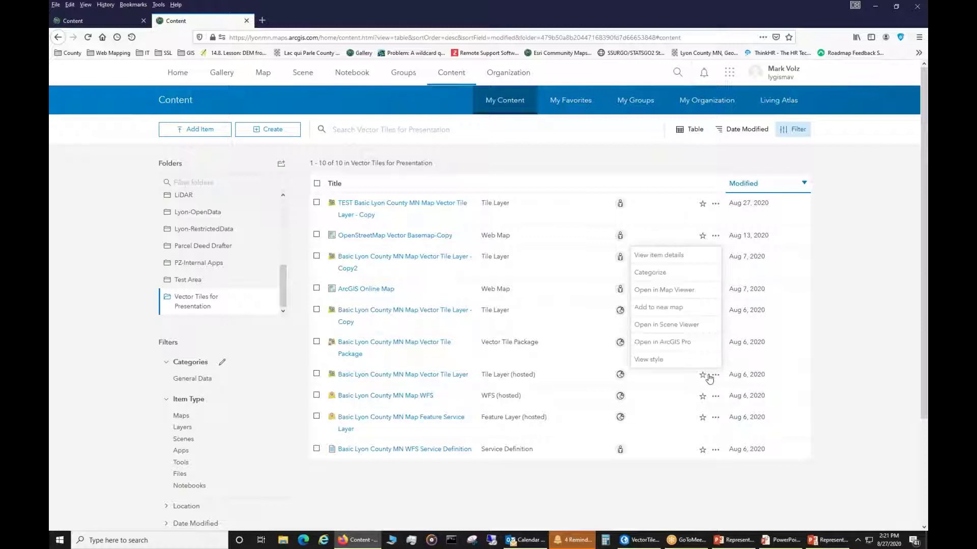
{"action": "left_click", "coordinate": [684, 256]}
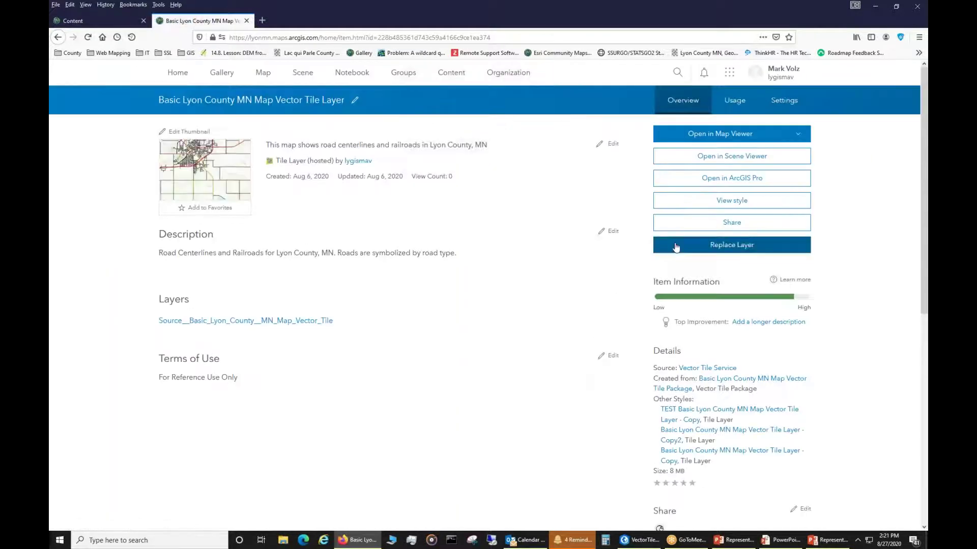
Step: Reopen the tile layer's item page from Content and add it to a new Map Viewer map
{"action": "scroll", "coordinate": [674, 247], "scroll_direction": "down", "scroll_amount": 3}
{"action": "scroll", "coordinate": [504, 216], "scroll_direction": "up", "scroll_amount": 3}
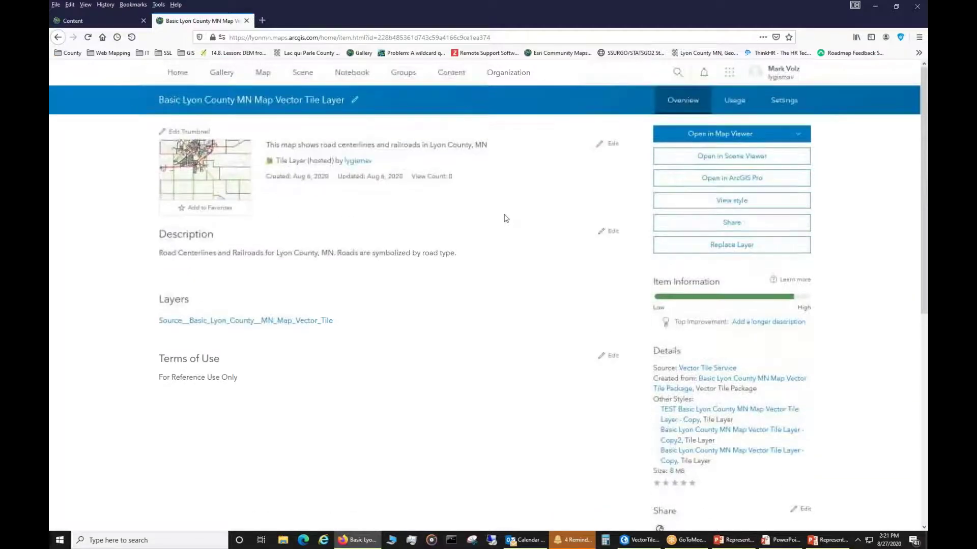
{"action": "scroll", "coordinate": [607, 255], "scroll_direction": "down", "scroll_amount": 6}
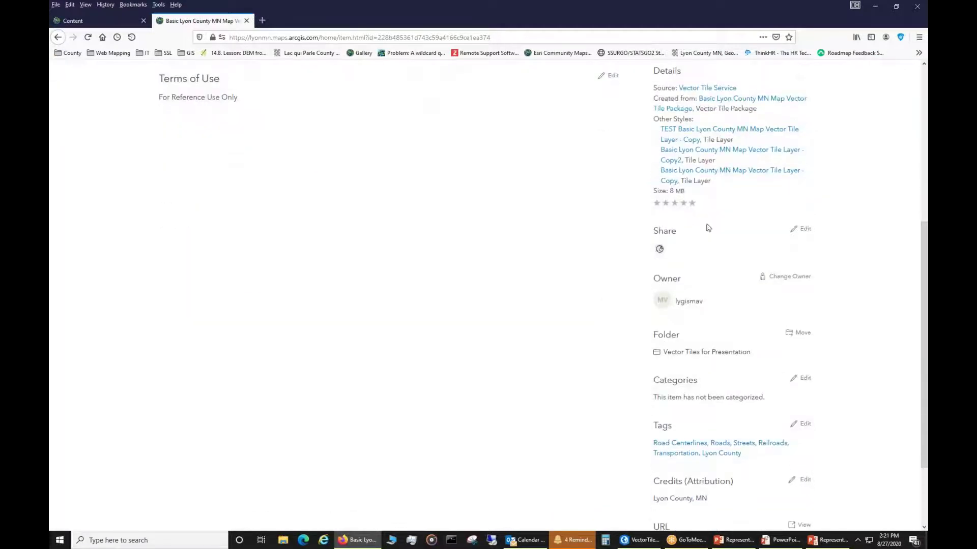
{"action": "left_click_drag", "start_coordinate": [690, 193], "coordinate": [660, 191]}
{"action": "left_click", "coordinate": [122, 23]}
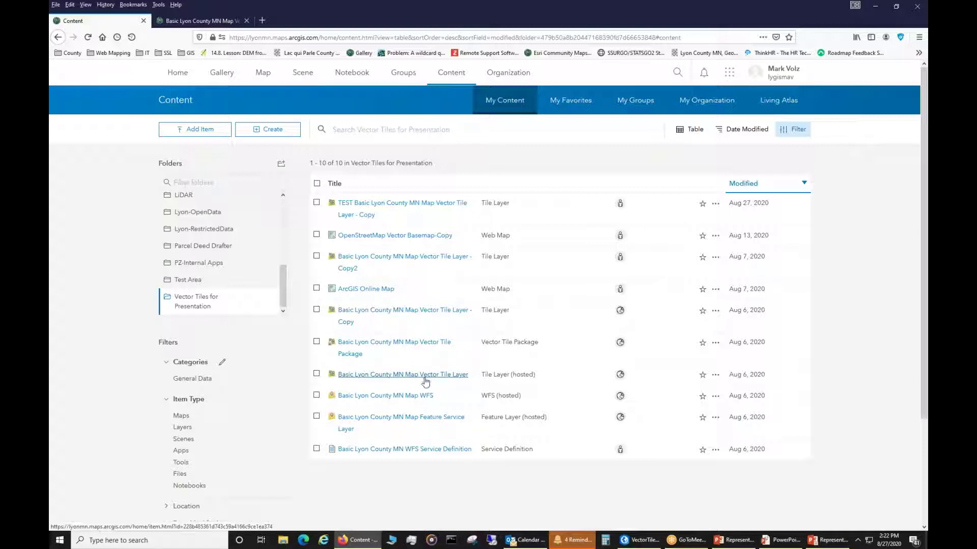
{"action": "left_click", "coordinate": [458, 377]}
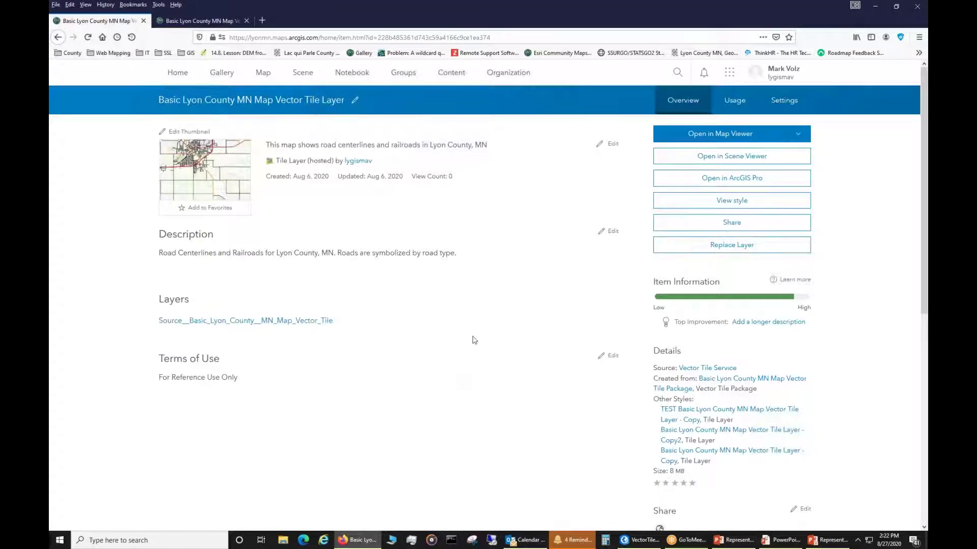
{"action": "left_click", "coordinate": [797, 133]}
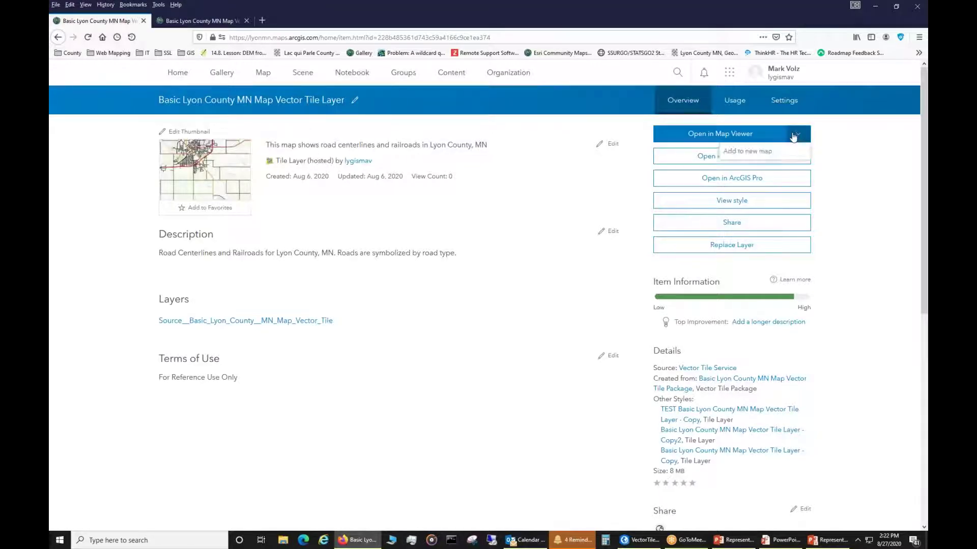
{"action": "left_click", "coordinate": [766, 158]}
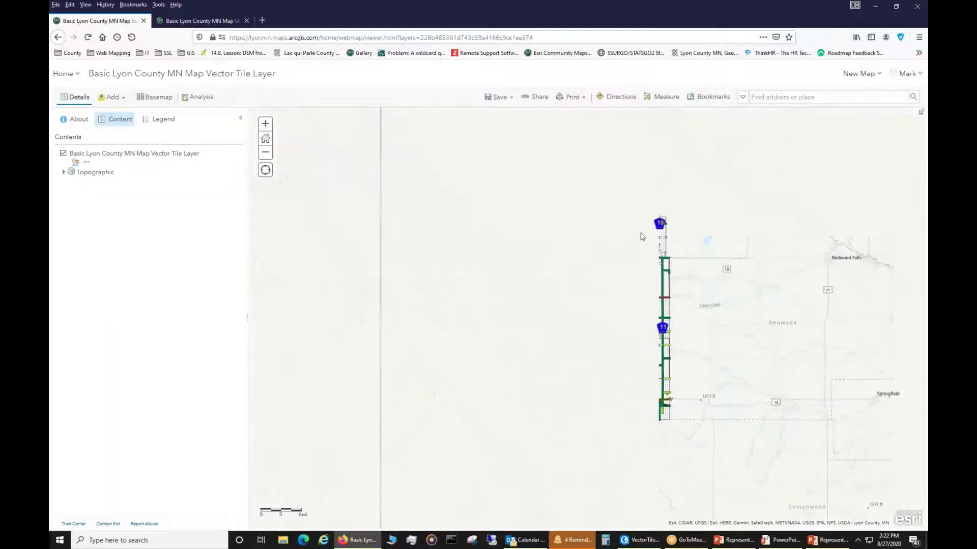
Step: Zoom and pan past Lynd, Stanley and Clifton Townships, ending centred on the City of Marshall
{"action": "scroll", "coordinate": [642, 255], "scroll_direction": "up", "scroll_amount": 4}
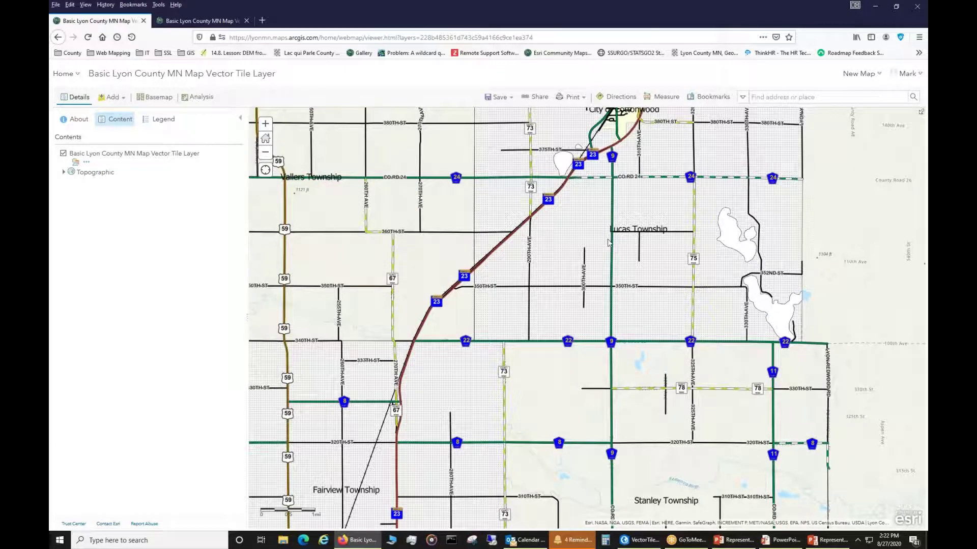
{"action": "scroll", "coordinate": [608, 243], "scroll_direction": "down", "scroll_amount": 1}
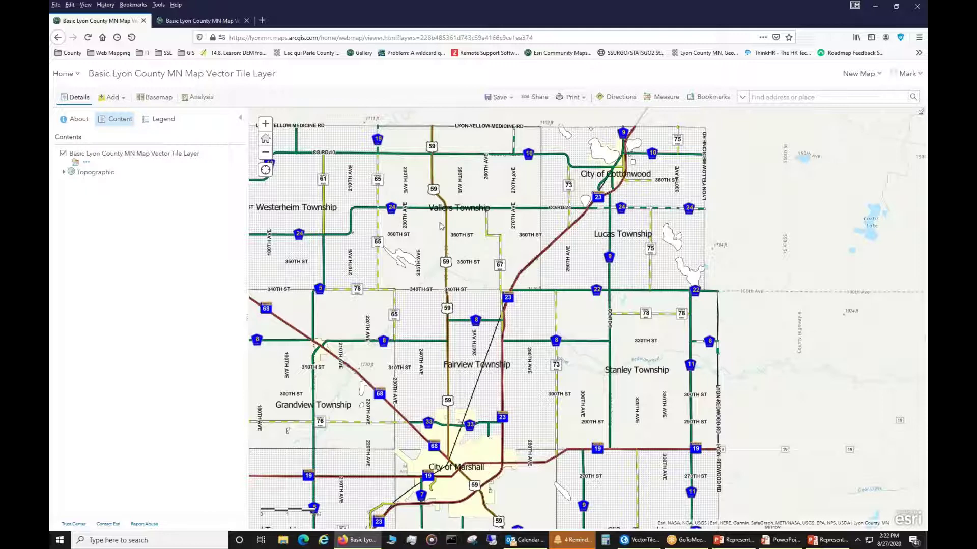
{"action": "left_click_drag", "start_coordinate": [441, 226], "coordinate": [588, 153]}
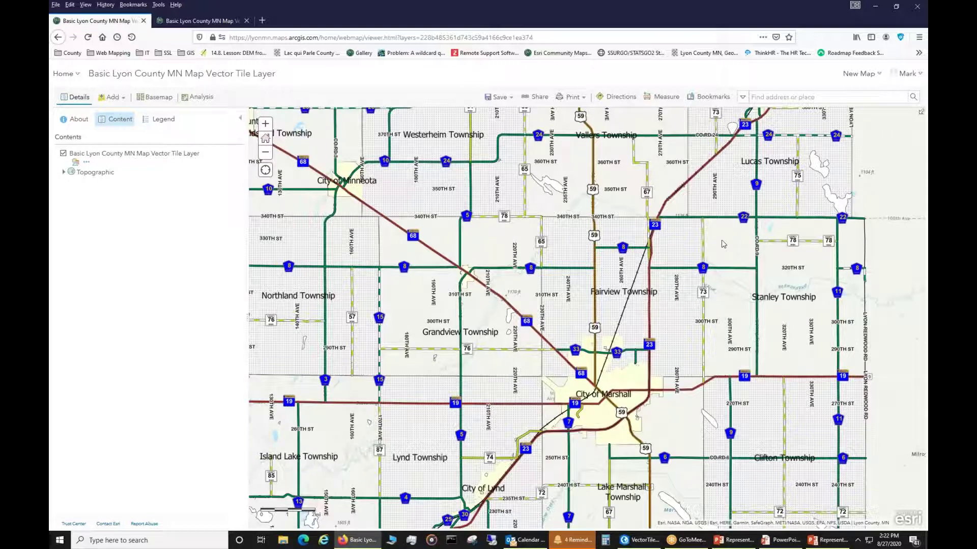
{"action": "left_click_drag", "start_coordinate": [723, 244], "coordinate": [547, 215]}
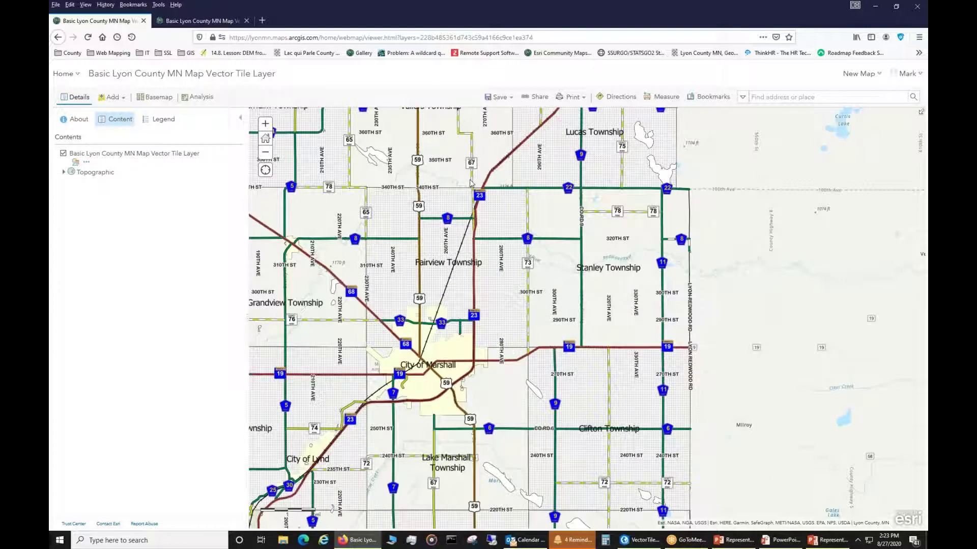
{"action": "scroll", "coordinate": [471, 183], "scroll_direction": "up", "scroll_amount": 3}
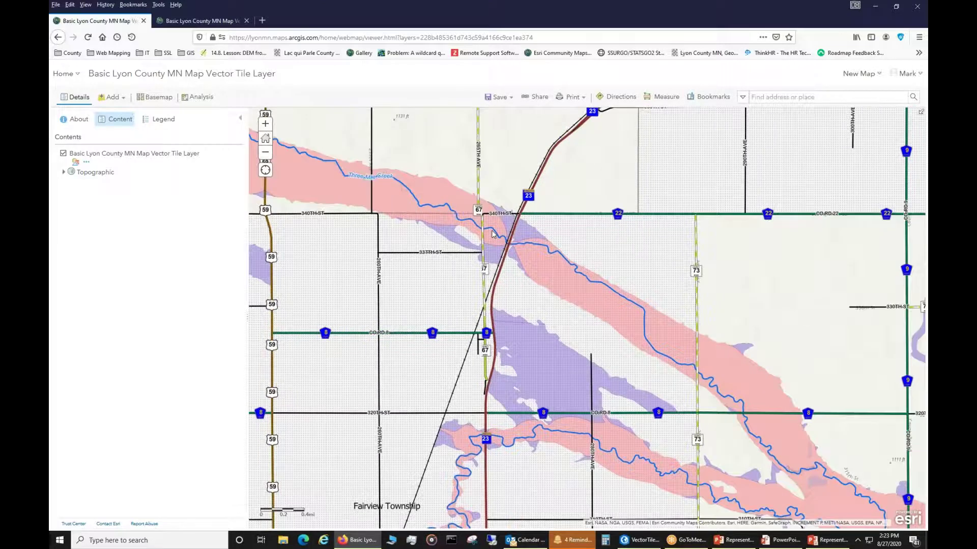
{"action": "scroll", "coordinate": [492, 234], "scroll_direction": "down", "scroll_amount": 2}
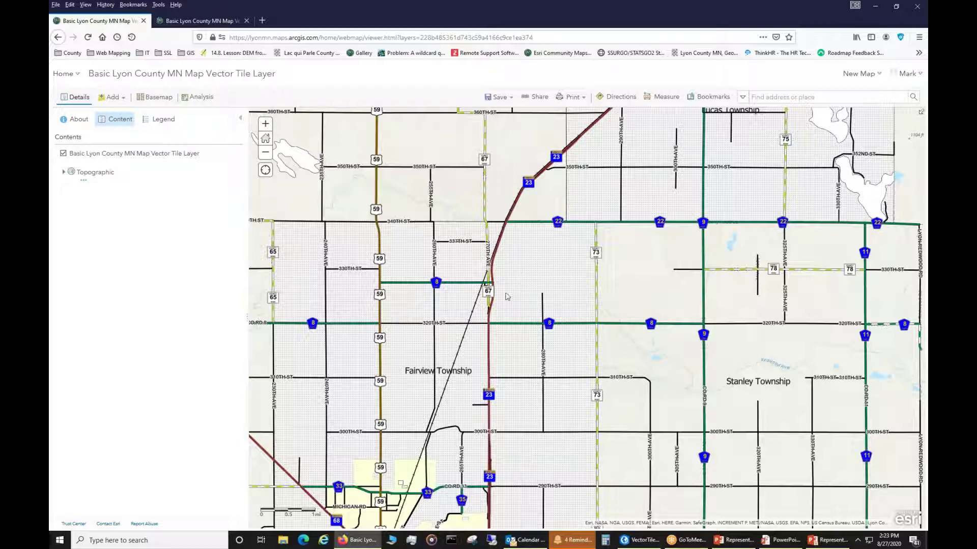
{"action": "left_click_drag", "start_coordinate": [351, 509], "coordinate": [542, 211]}
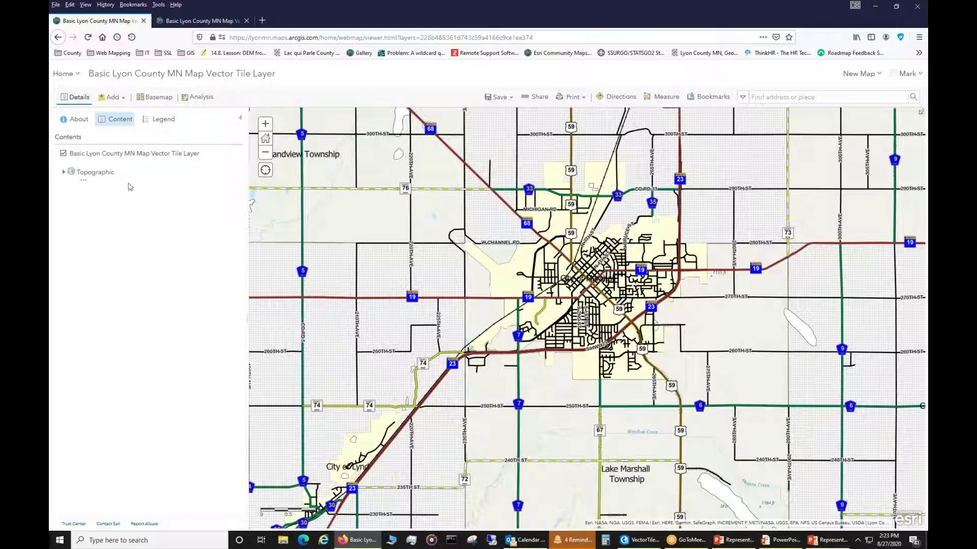
Step: Save the layer style as 'Basic Lyon County MN Map Vector Tile Layer - Copy3' after the duplicate-title error
{"action": "left_click", "coordinate": [75, 164]}
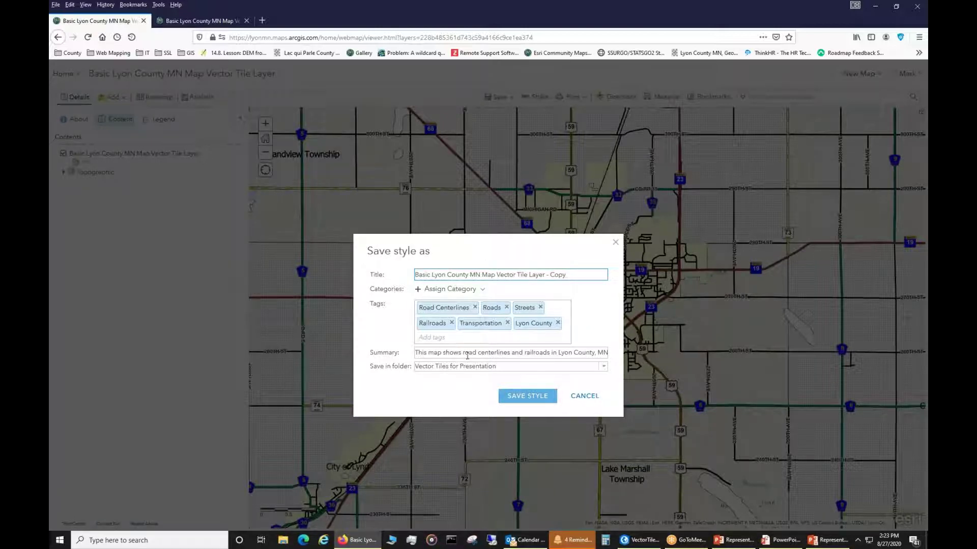
{"action": "left_click", "coordinate": [550, 397]}
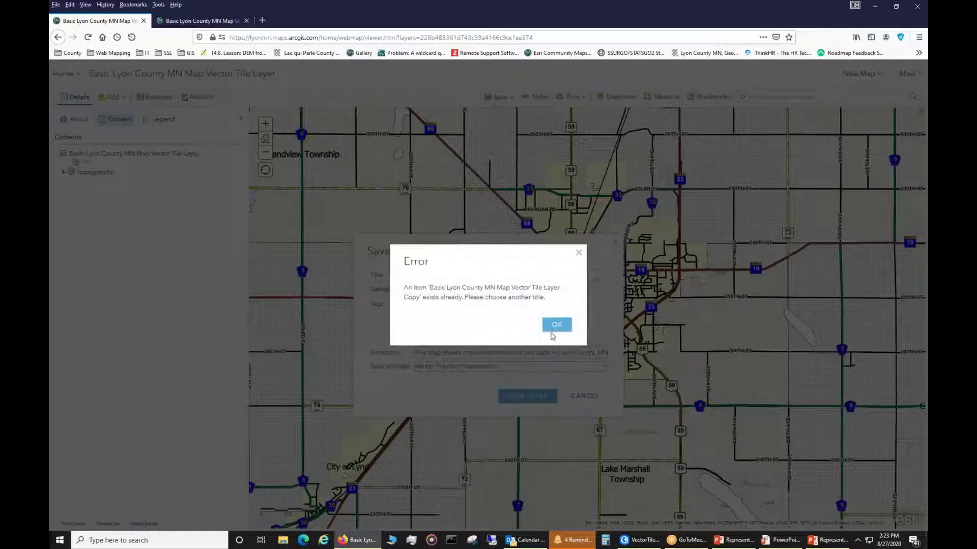
{"action": "left_click", "coordinate": [555, 326]}
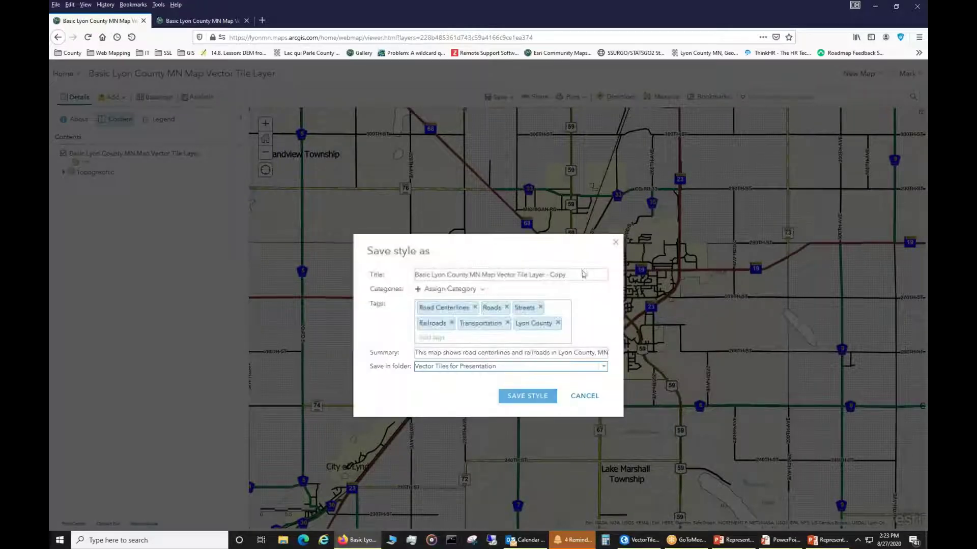
{"action": "left_click", "coordinate": [575, 274]}
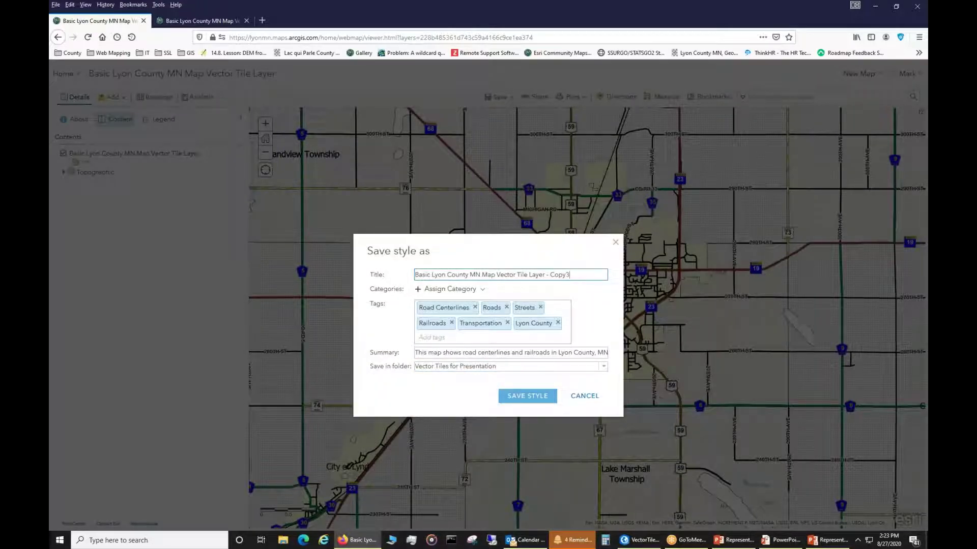
{"action": "left_click", "coordinate": [527, 395]}
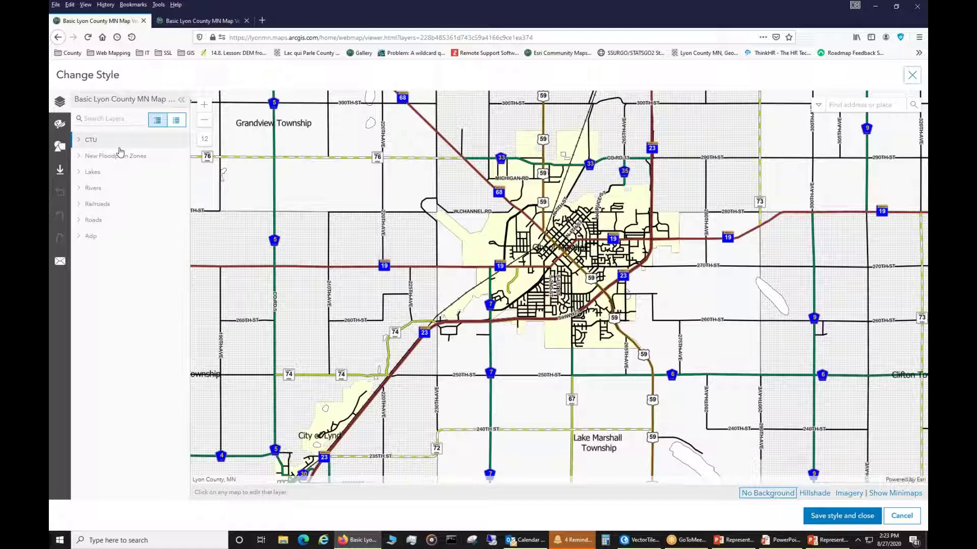
Step: Replace road colour #cada31 with dark #42395a in Roads/CRG/0 and Roads/CRP/0
{"action": "left_click", "coordinate": [60, 125]}
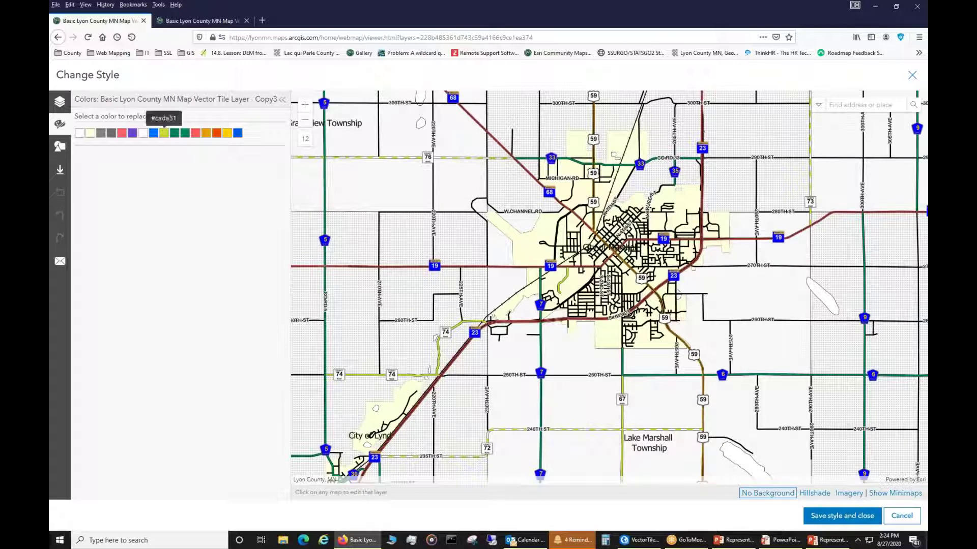
{"action": "left_click", "coordinate": [164, 133]}
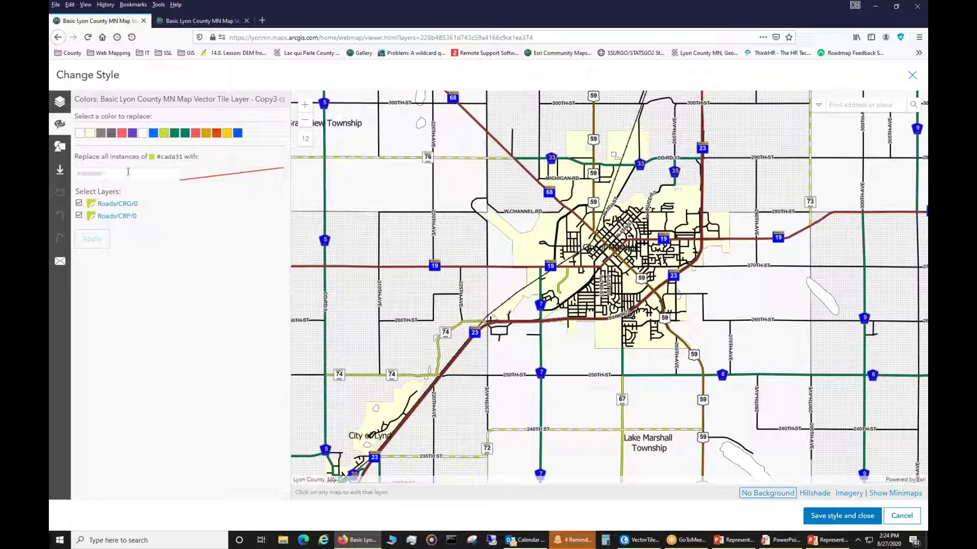
{"action": "left_click", "coordinate": [226, 178]}
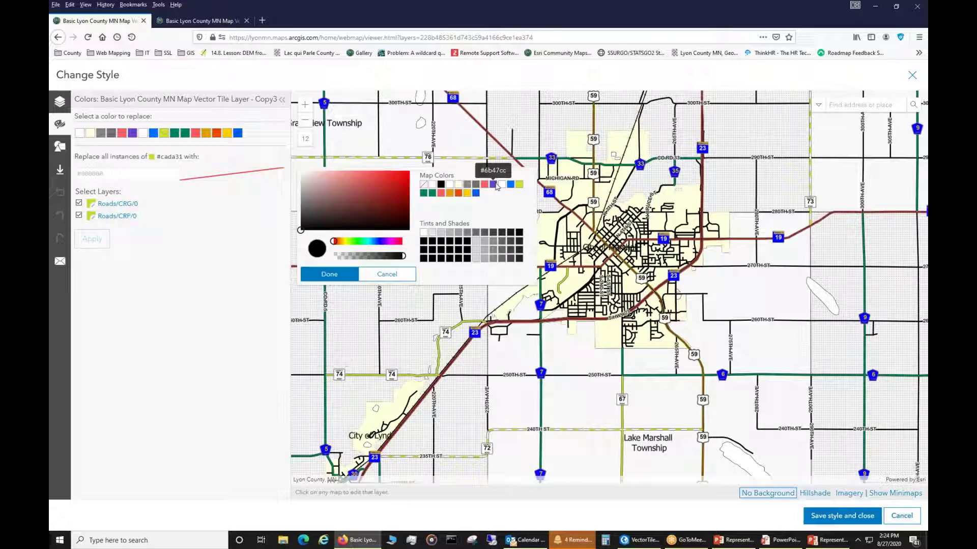
{"action": "left_click", "coordinate": [493, 184]}
{"action": "left_click_drag", "start_coordinate": [363, 193], "coordinate": [342, 213]}
{"action": "left_click", "coordinate": [325, 274]}
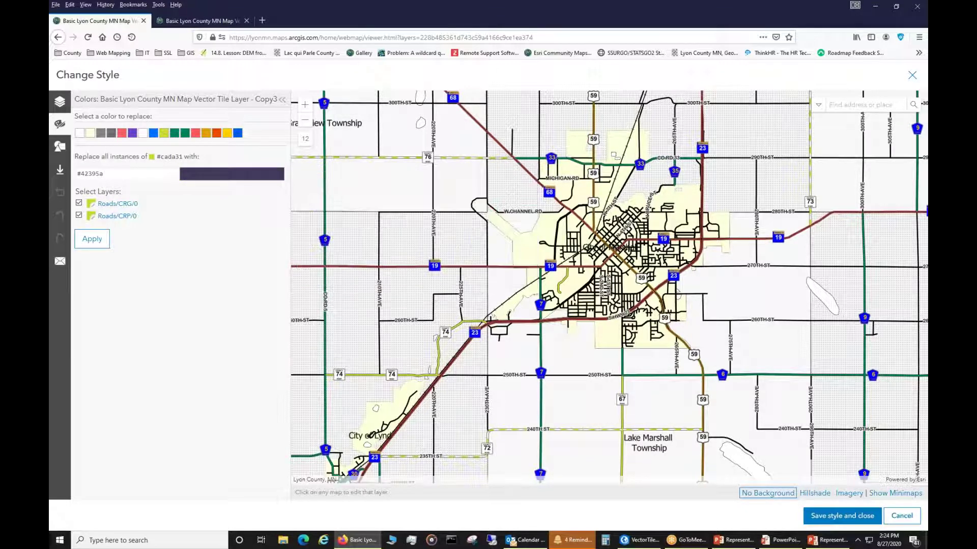
{"action": "left_click", "coordinate": [92, 238]}
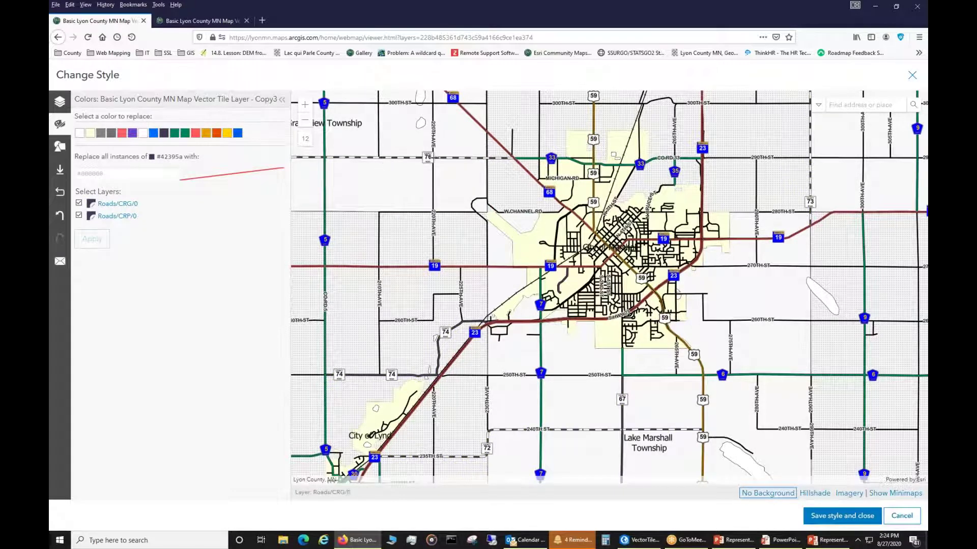
{"action": "scroll", "coordinate": [434, 157], "scroll_direction": "down", "scroll_amount": 2}
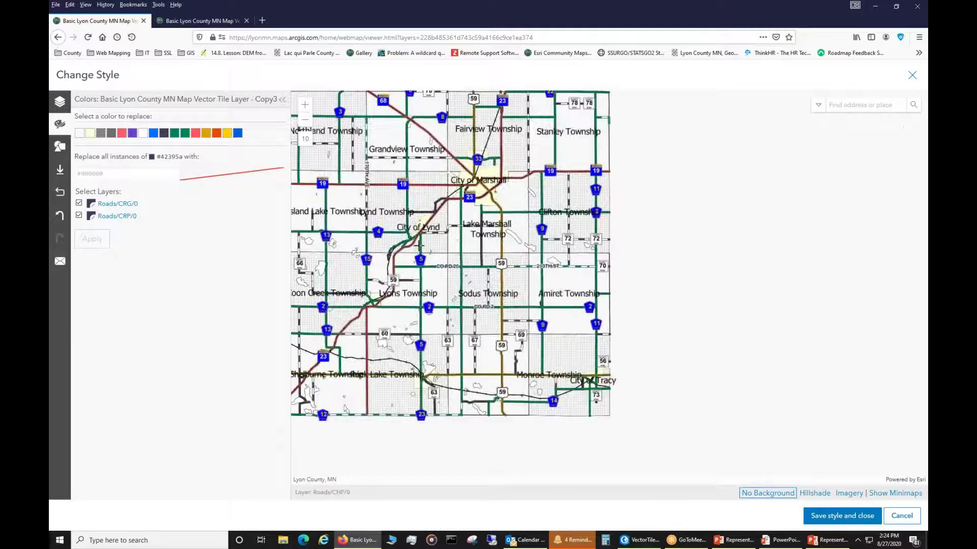
{"action": "scroll", "coordinate": [375, 155], "scroll_direction": "up", "scroll_amount": 2}
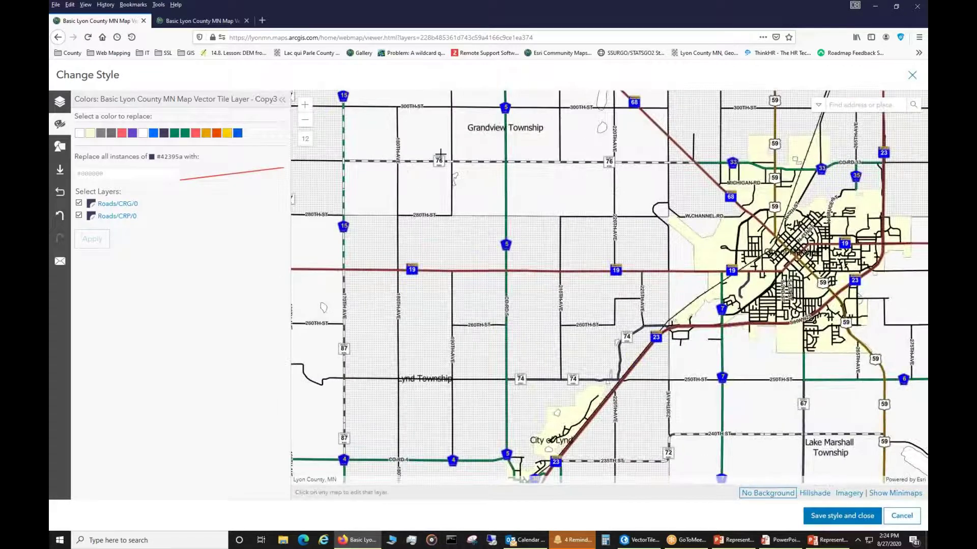
{"action": "scroll", "coordinate": [537, 148], "scroll_direction": "down", "scroll_amount": 1}
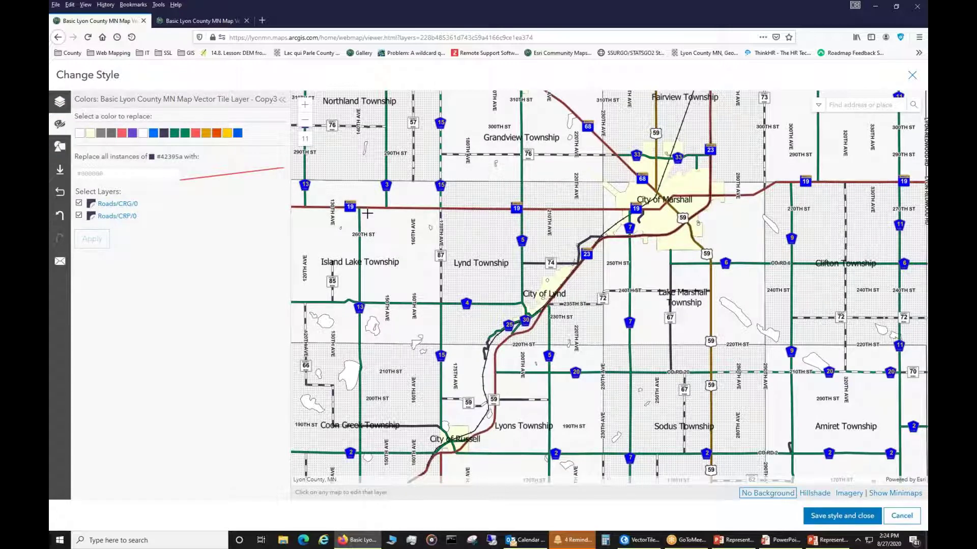
Step: Look at Icons and Patterns and Edit By Color, then show the style layer list
{"action": "left_click", "coordinate": [59, 148]}
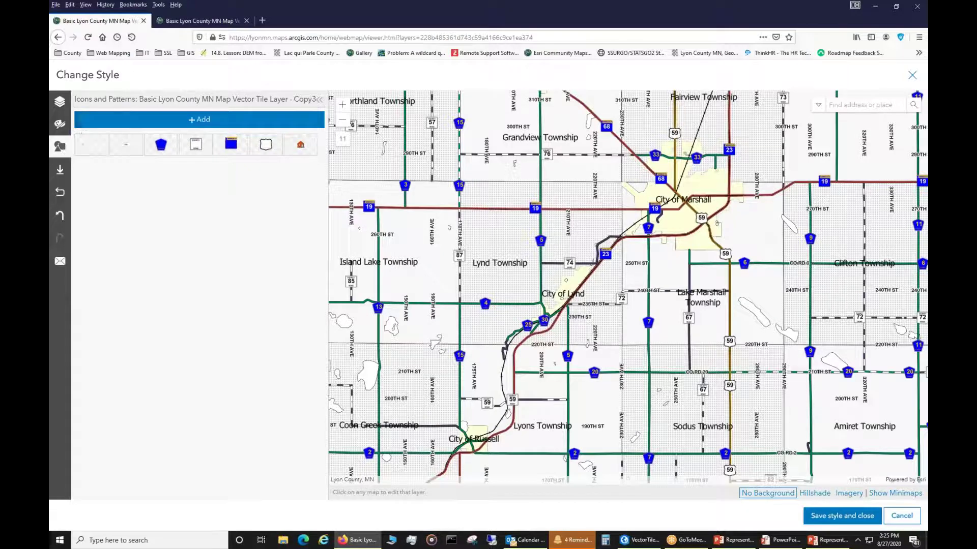
{"action": "left_click", "coordinate": [59, 126]}
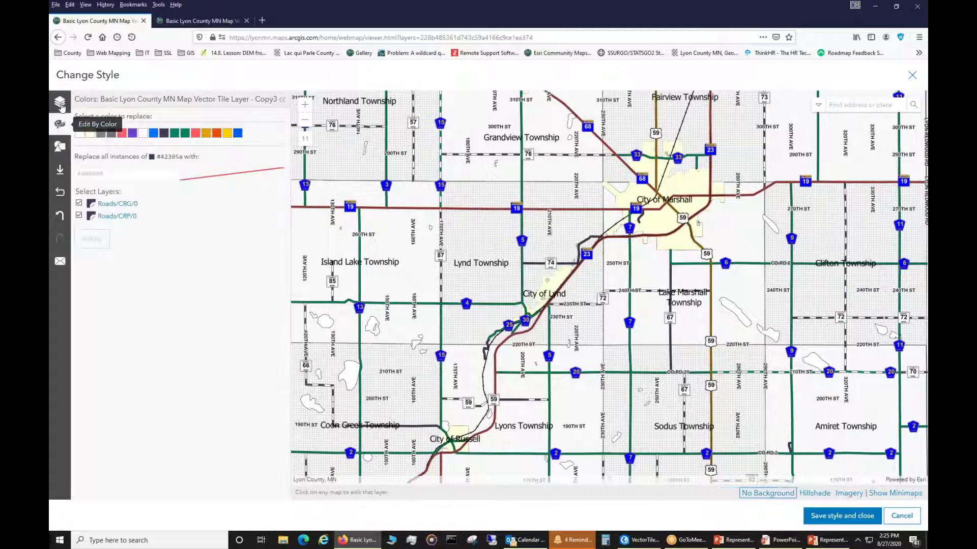
{"action": "left_click", "coordinate": [60, 102]}
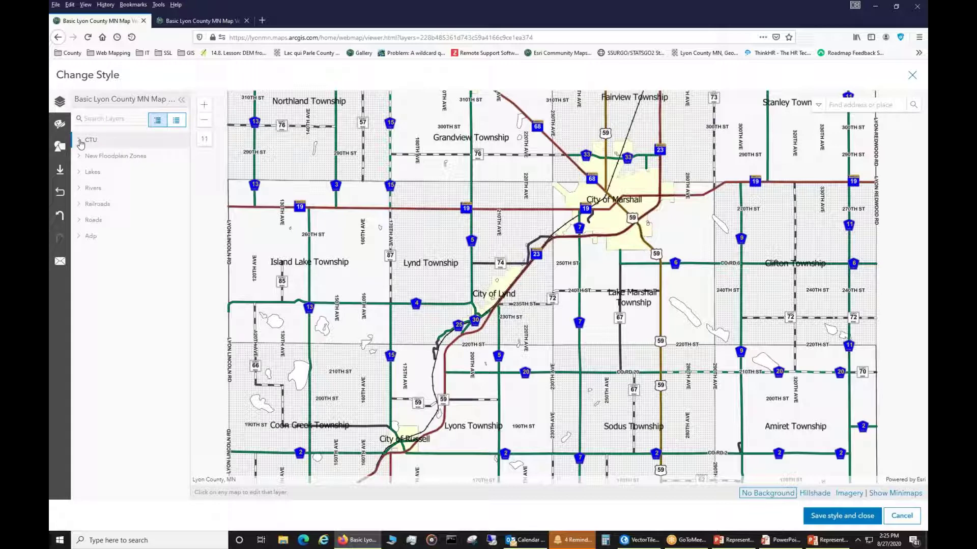
Step: Expand Adp and its label group to reveal Address Number and Street Name, zooming the map in
{"action": "left_click", "coordinate": [78, 236]}
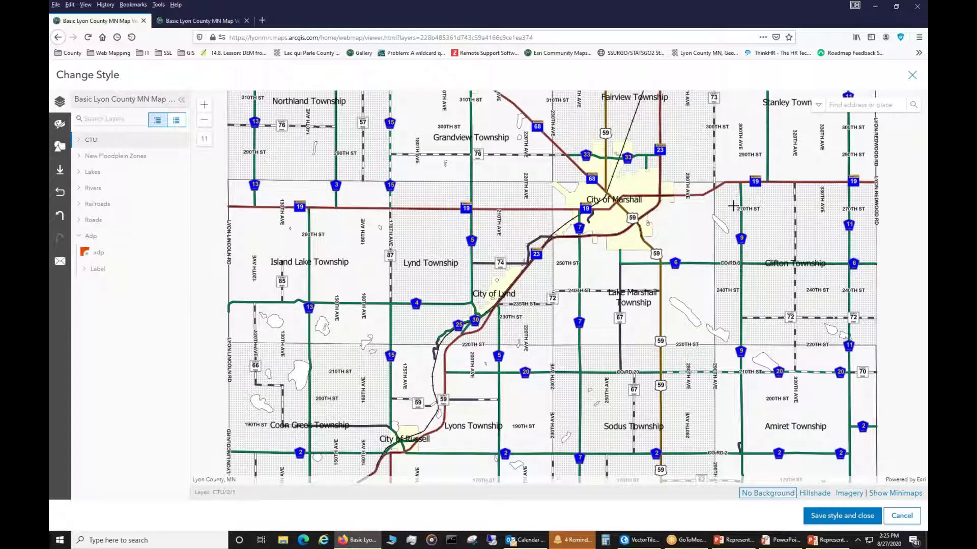
{"action": "scroll", "coordinate": [733, 201], "scroll_direction": "up", "scroll_amount": 1}
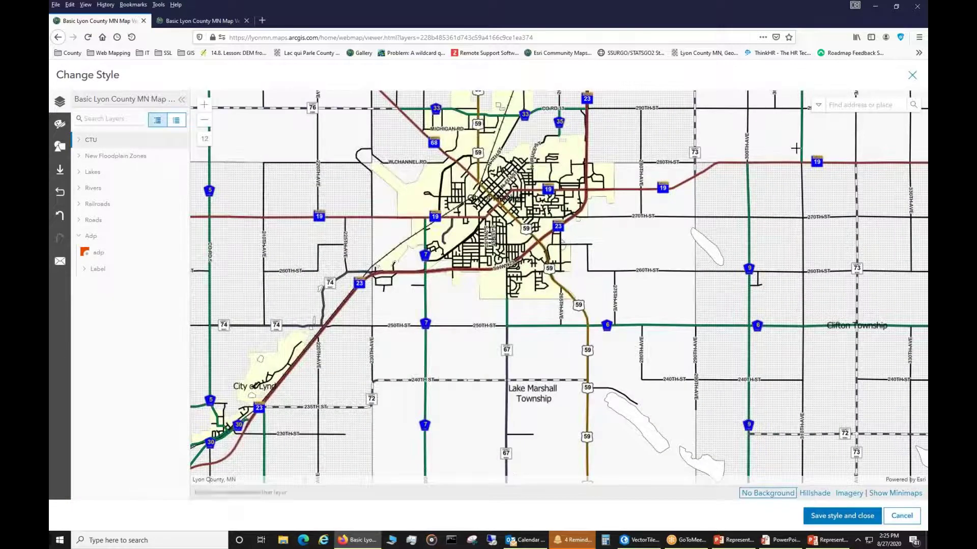
{"action": "scroll", "coordinate": [810, 146], "scroll_direction": "up", "scroll_amount": 2}
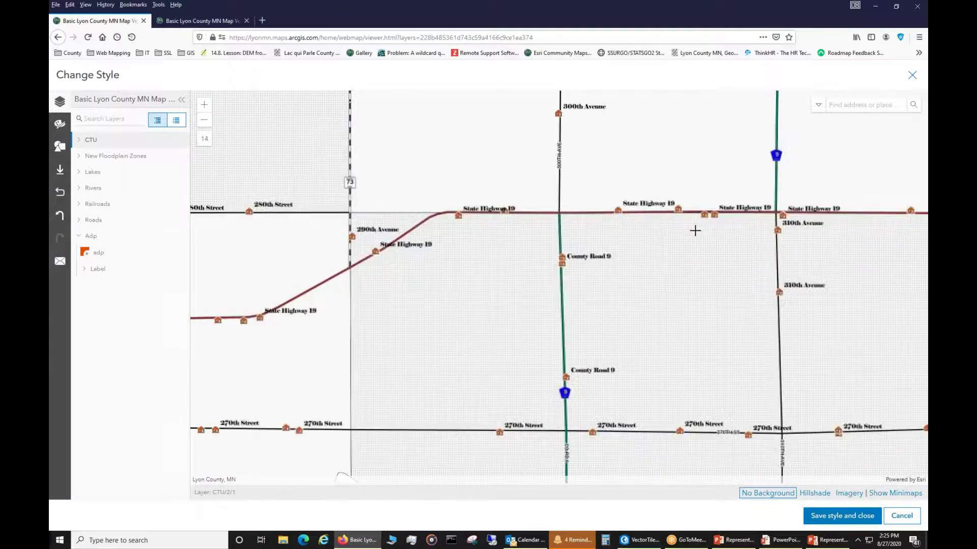
{"action": "scroll", "coordinate": [680, 206], "scroll_direction": "up", "scroll_amount": 2}
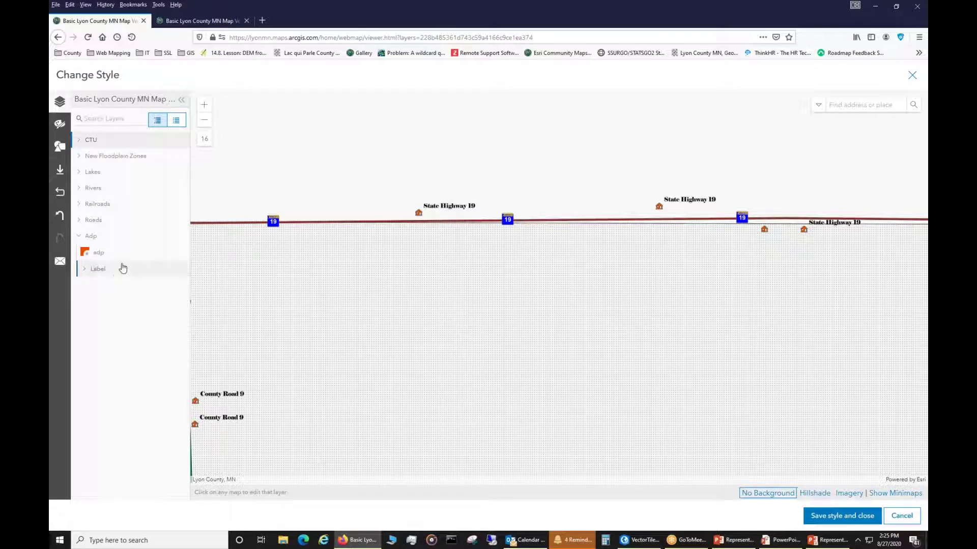
{"action": "left_click", "coordinate": [95, 269]}
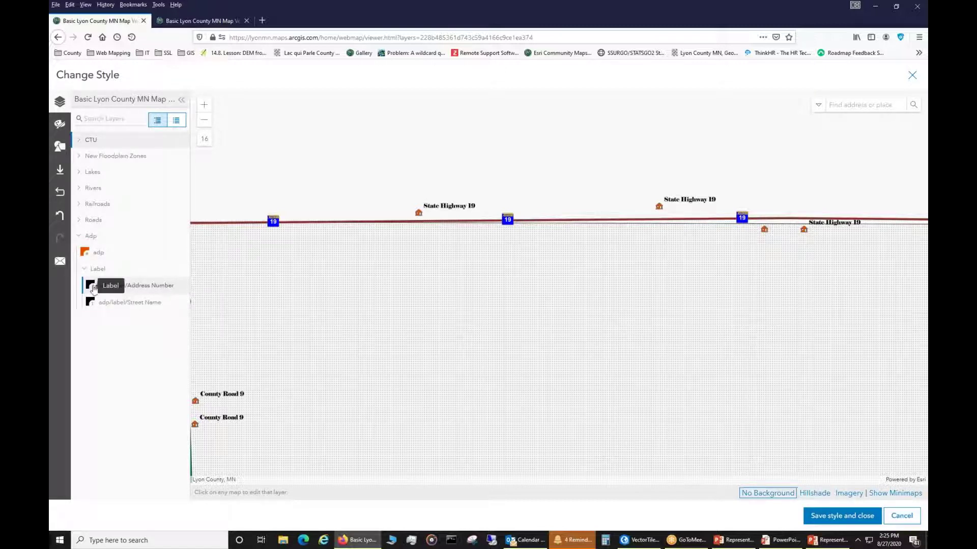
Step: In the Address Number label settings, set Padding to 0 and allow the label to overlap
{"action": "left_click", "coordinate": [126, 288]}
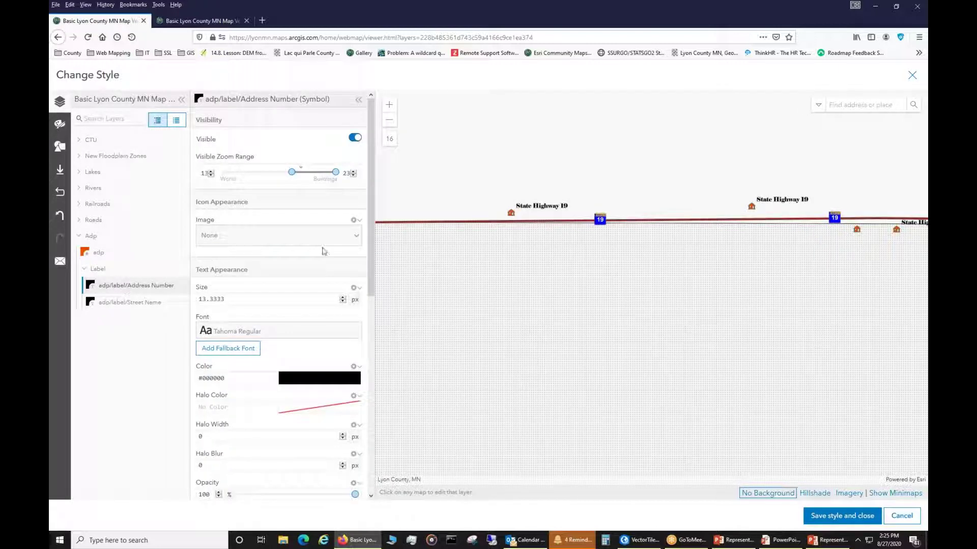
{"action": "scroll", "coordinate": [356, 219], "scroll_direction": "down", "scroll_amount": 10}
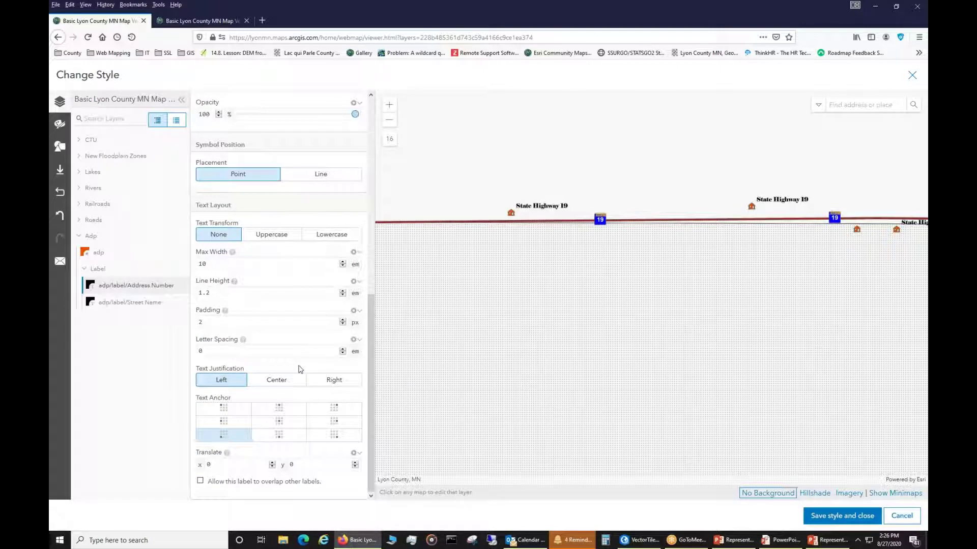
{"action": "scroll", "coordinate": [300, 369], "scroll_direction": "up", "scroll_amount": 3}
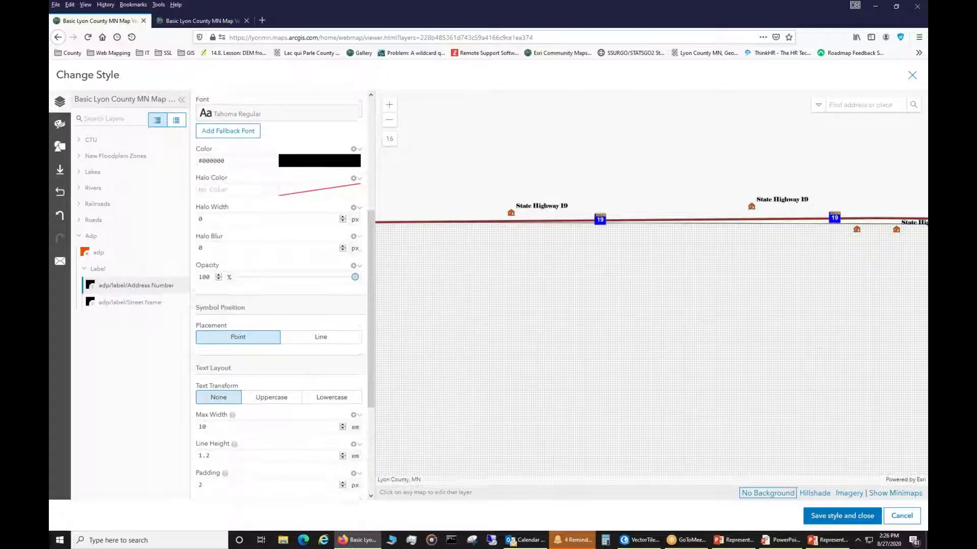
{"action": "scroll", "coordinate": [257, 263], "scroll_direction": "up", "scroll_amount": 3}
{"action": "scroll", "coordinate": [262, 253], "scroll_direction": "down", "scroll_amount": 2}
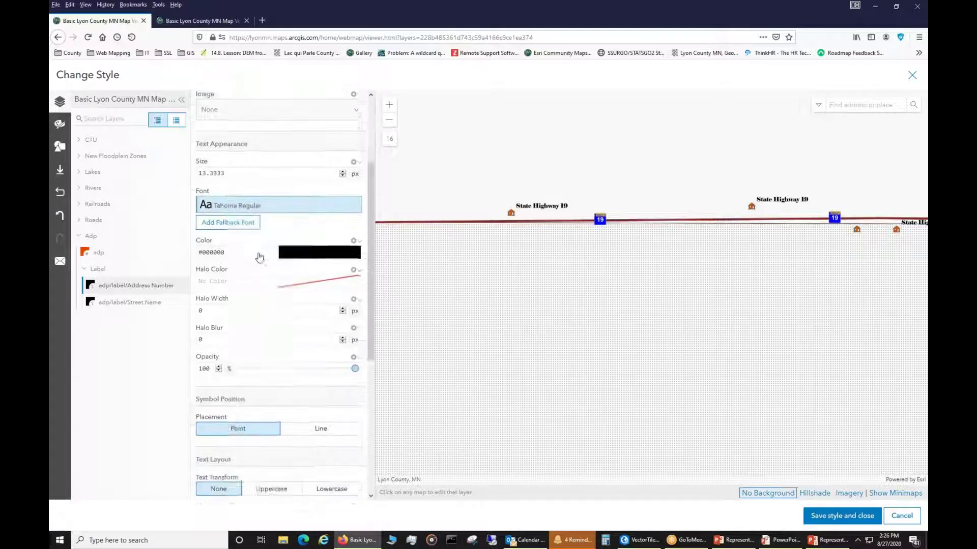
{"action": "scroll", "coordinate": [271, 162], "scroll_direction": "up", "scroll_amount": 3}
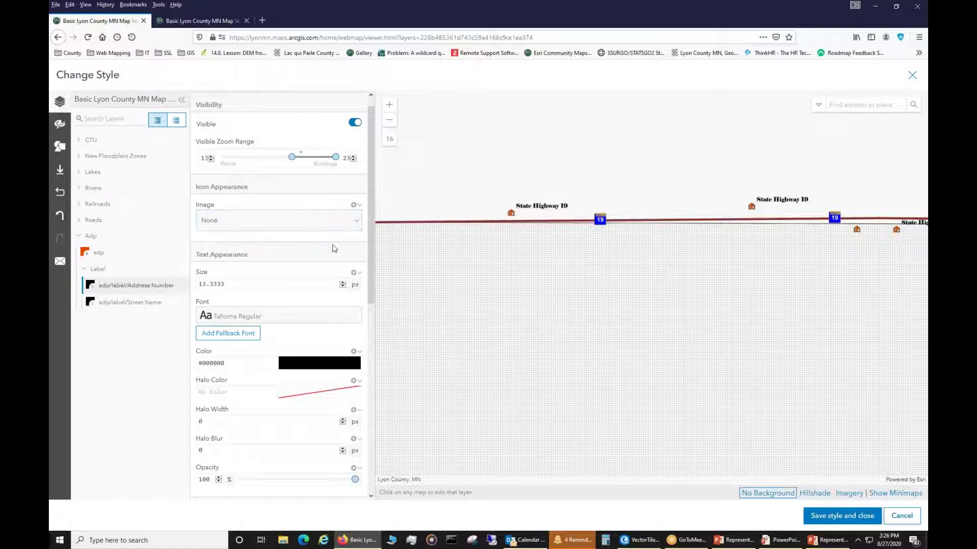
{"action": "scroll", "coordinate": [308, 320], "scroll_direction": "down", "scroll_amount": 1}
{"action": "scroll", "coordinate": [309, 322], "scroll_direction": "down", "scroll_amount": 3}
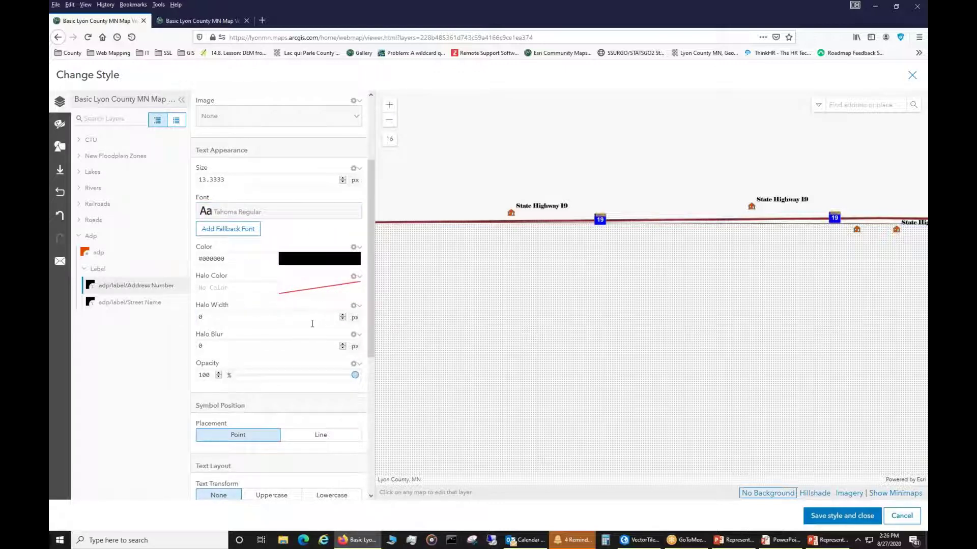
{"action": "scroll", "coordinate": [308, 350], "scroll_direction": "down", "scroll_amount": 3}
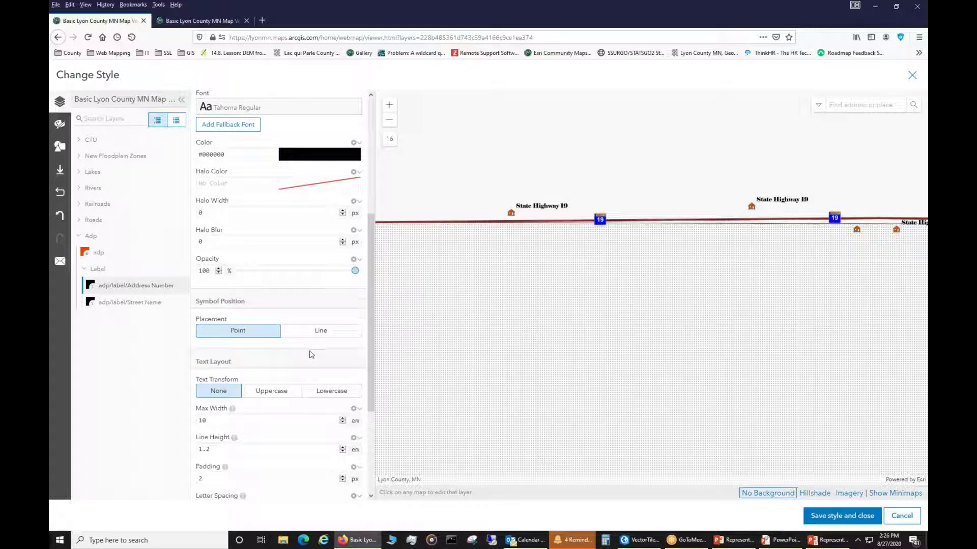
{"action": "scroll", "coordinate": [312, 354], "scroll_direction": "down", "scroll_amount": 3}
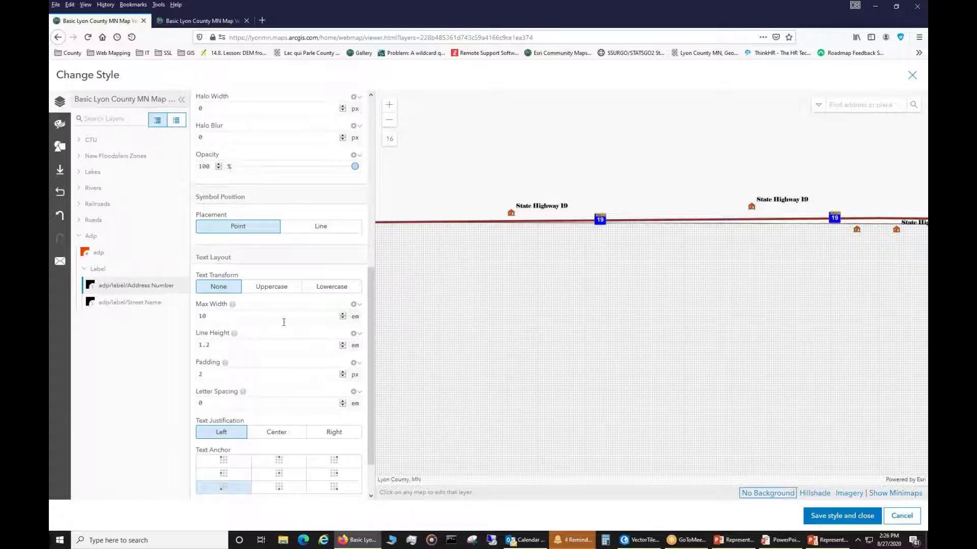
{"action": "scroll", "coordinate": [284, 322], "scroll_direction": "down", "scroll_amount": 2}
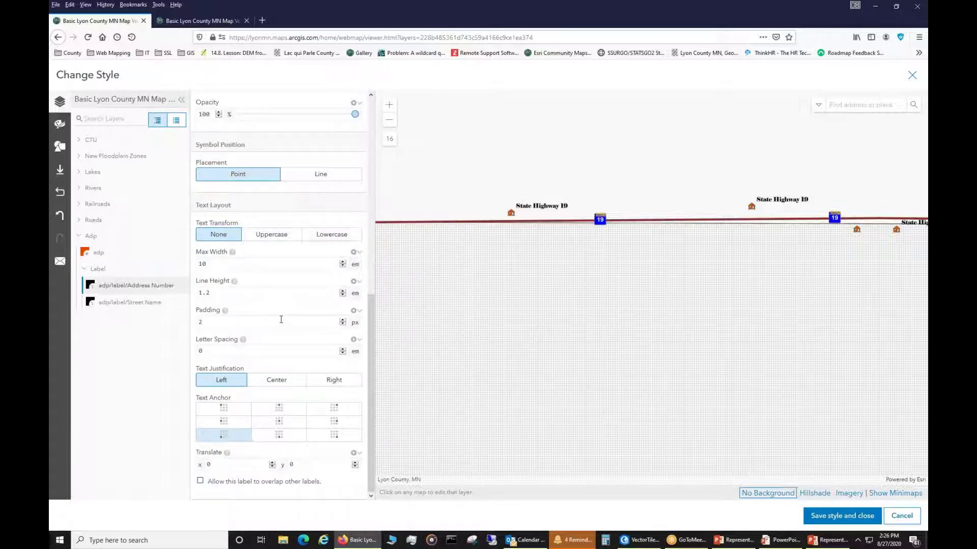
{"action": "double_click", "coordinate": [237, 325]}
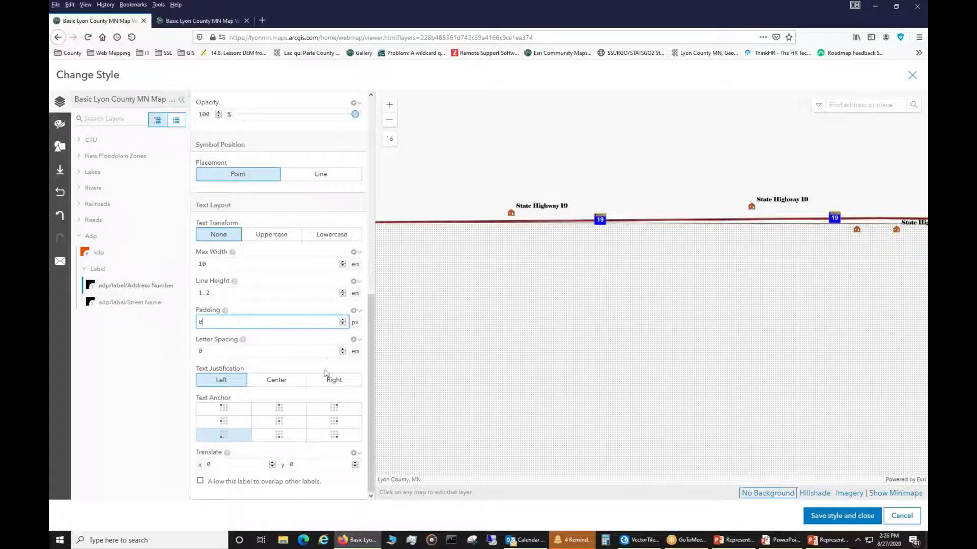
{"action": "left_click", "coordinate": [201, 482]}
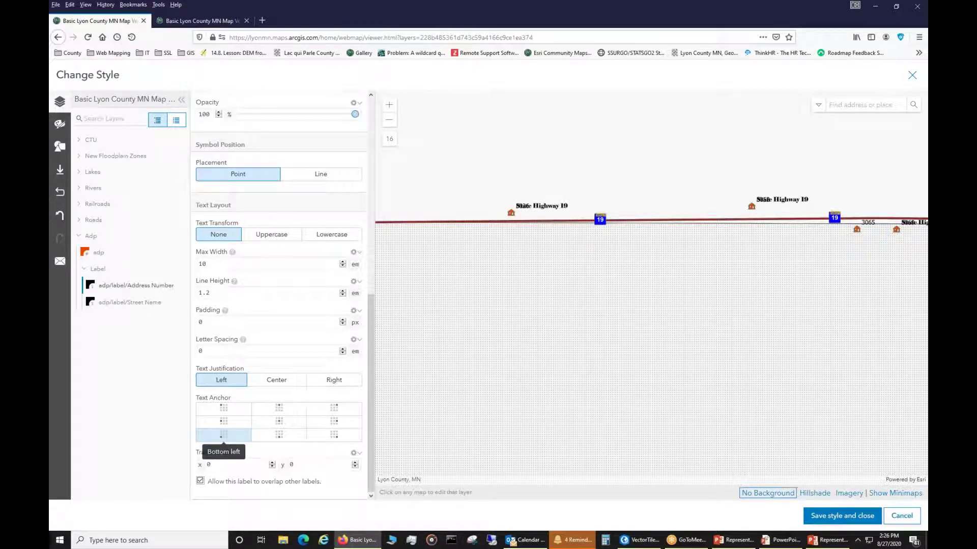
Step: Set the Address Number label's text anchor to top-left
{"action": "left_click", "coordinate": [342, 437]}
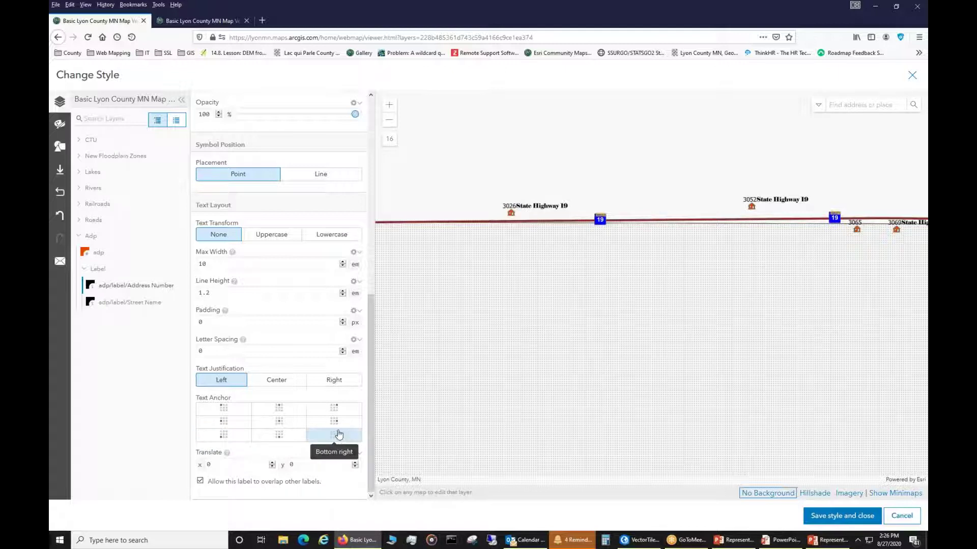
{"action": "left_click", "coordinate": [340, 409]}
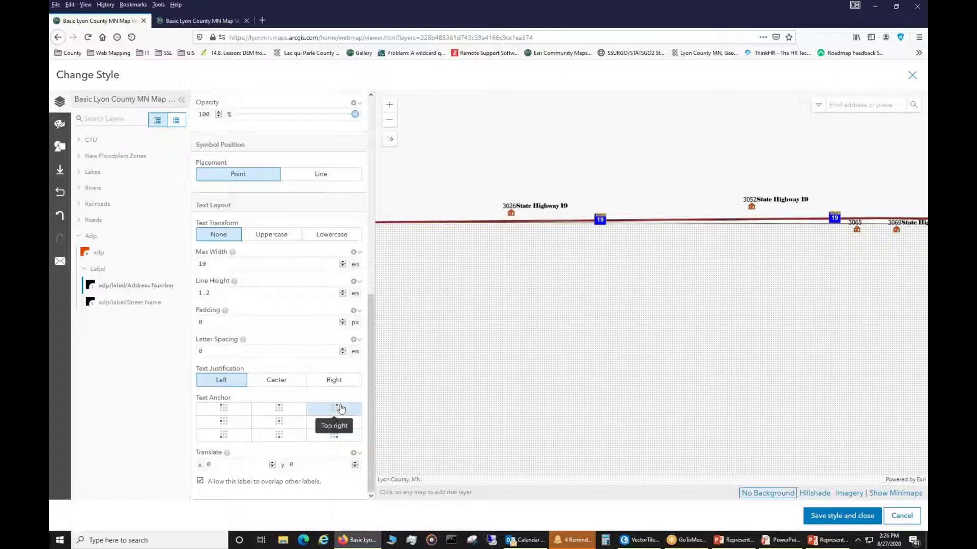
{"action": "left_click", "coordinate": [336, 423]}
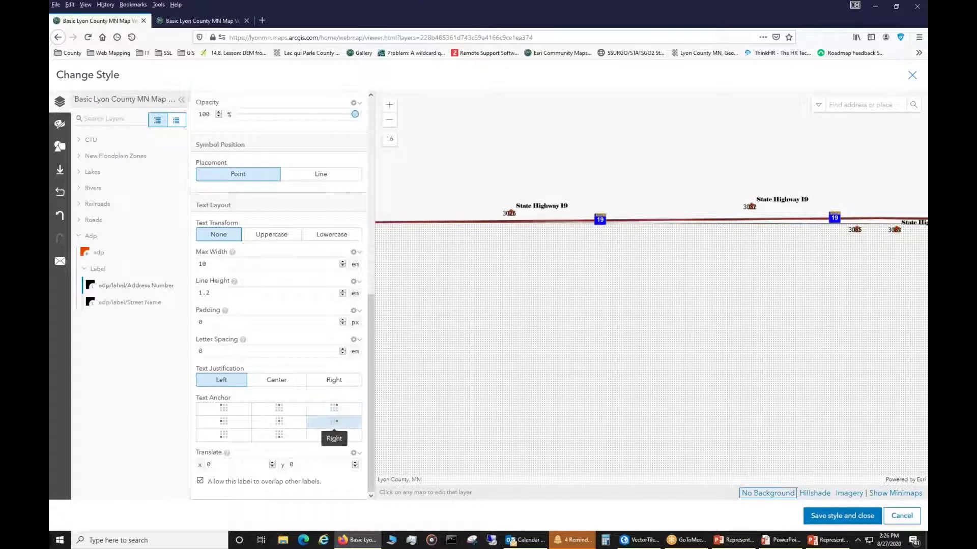
{"action": "left_click", "coordinate": [334, 409]}
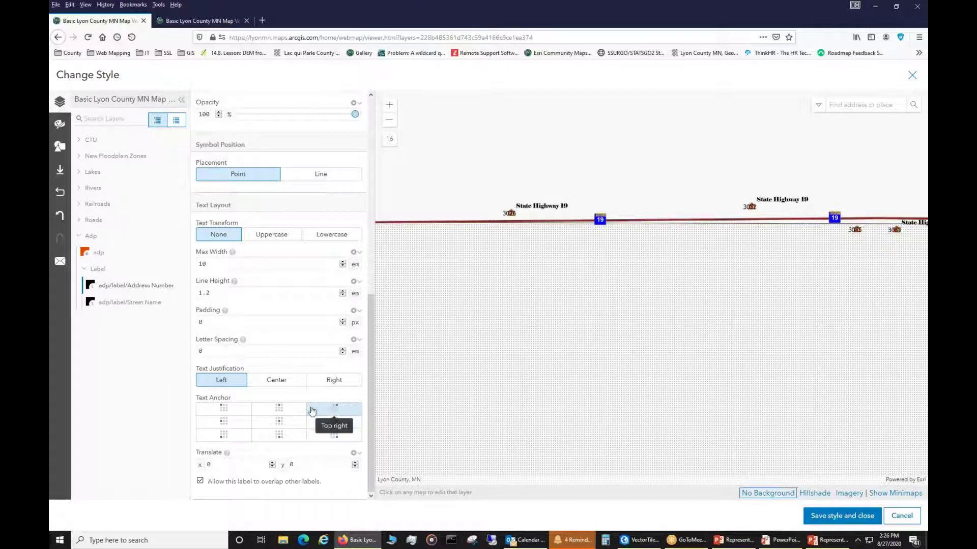
{"action": "left_click", "coordinate": [283, 412]}
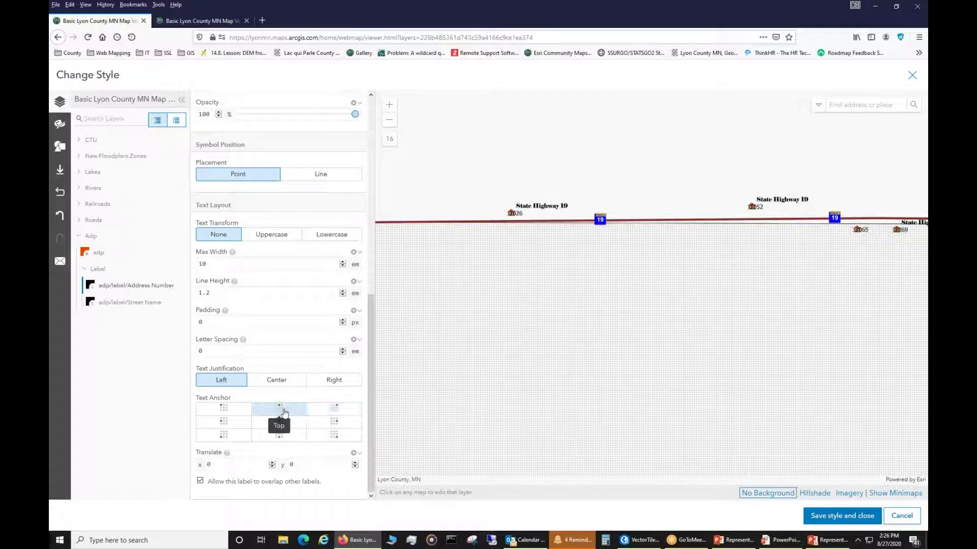
{"action": "left_click", "coordinate": [225, 411]}
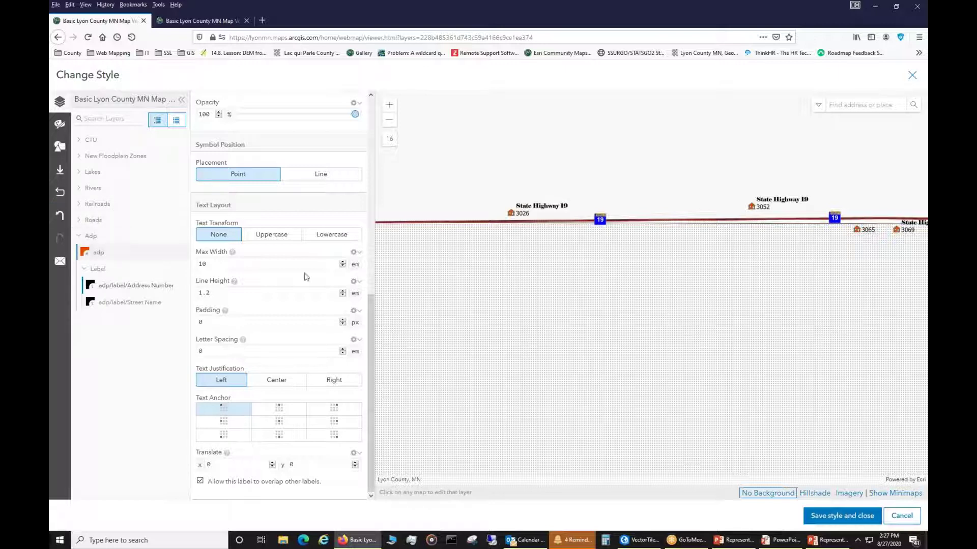
Step: Zoom out, then back in to level 14 on the lake between 260th and 270th Street
{"action": "scroll", "coordinate": [570, 232], "scroll_direction": "down", "scroll_amount": 3}
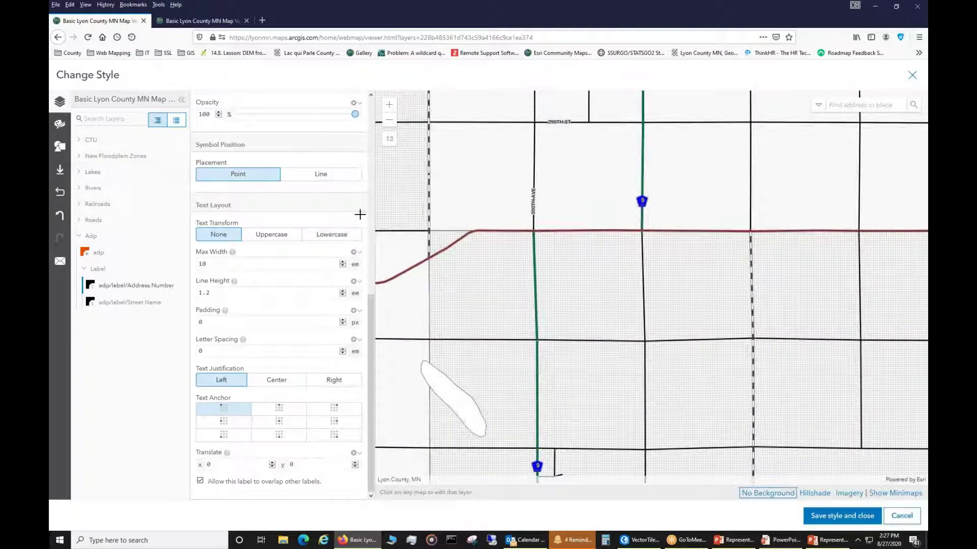
{"action": "left_click_drag", "start_coordinate": [497, 241], "coordinate": [483, 290]}
{"action": "scroll", "coordinate": [483, 290], "scroll_direction": "down", "scroll_amount": 1}
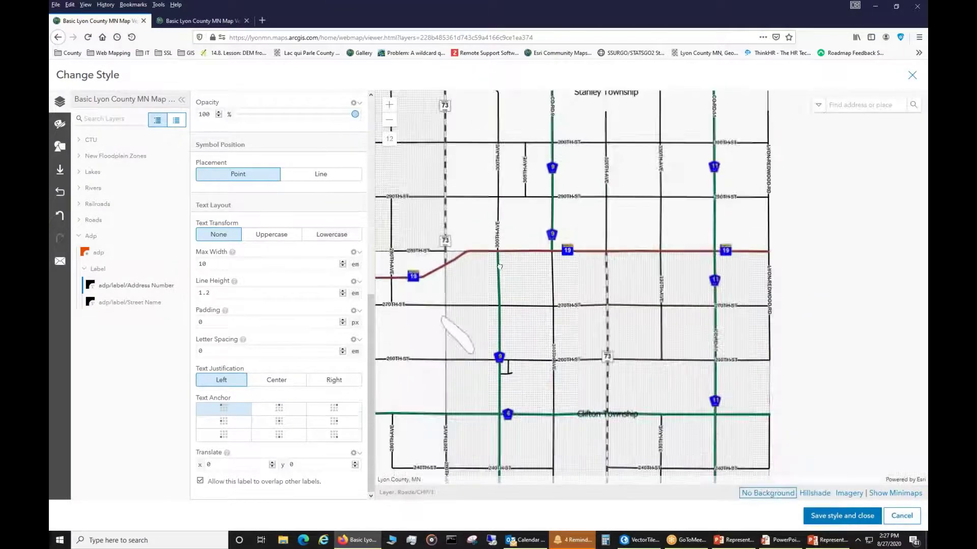
{"action": "scroll", "coordinate": [482, 290], "scroll_direction": "up", "scroll_amount": 1}
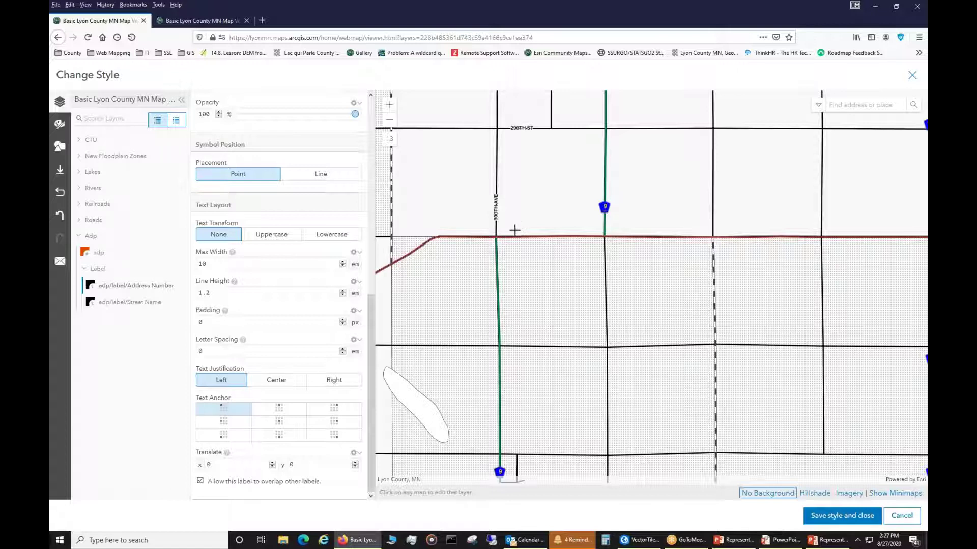
{"action": "scroll", "coordinate": [551, 235], "scroll_direction": "up", "scroll_amount": 4}
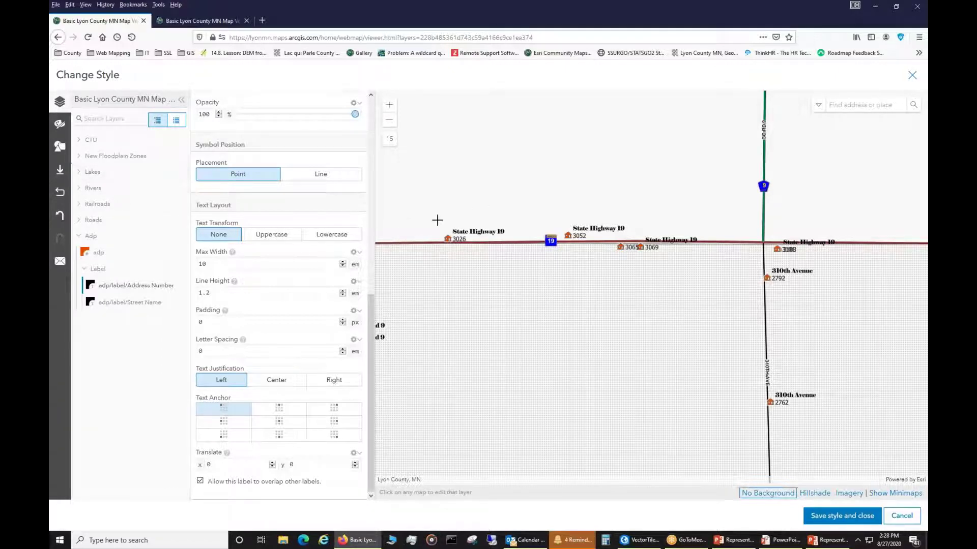
{"action": "scroll", "coordinate": [436, 220], "scroll_direction": "down", "scroll_amount": 1}
{"action": "scroll", "coordinate": [537, 329], "scroll_direction": "down", "scroll_amount": 2}
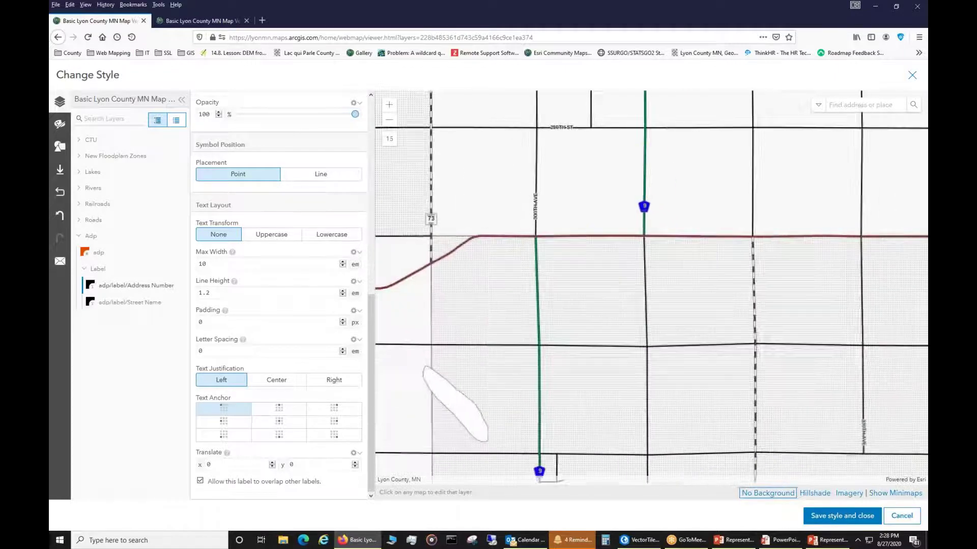
{"action": "scroll", "coordinate": [536, 326], "scroll_direction": "up", "scroll_amount": 1}
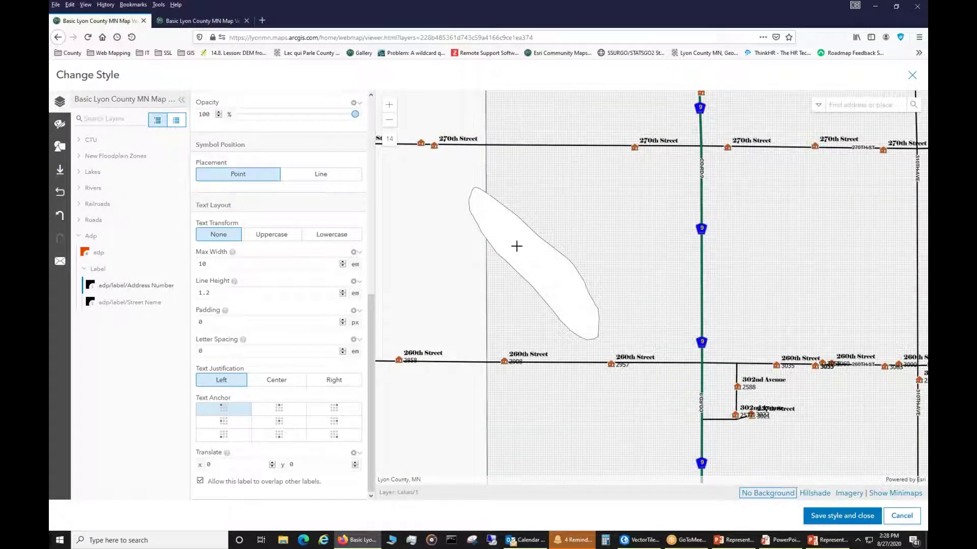
Step: Set the Lakes/0 line colour to blue #0070ff
{"action": "left_click", "coordinate": [78, 172]}
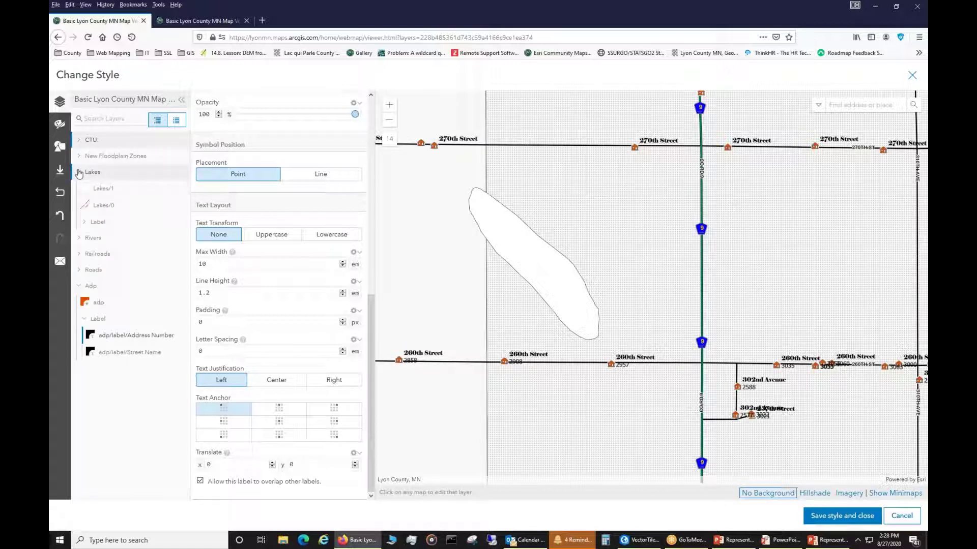
{"action": "left_click", "coordinate": [99, 206]}
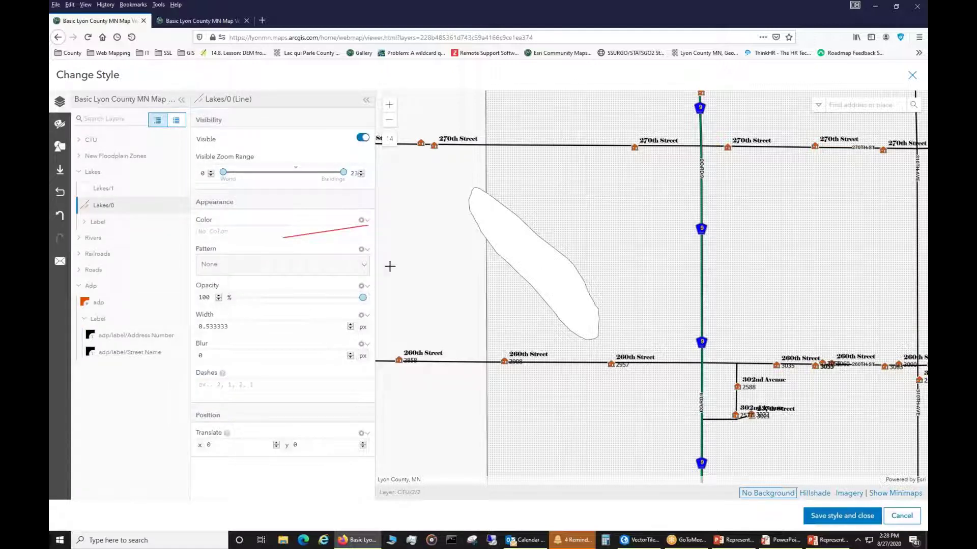
{"action": "left_click", "coordinate": [306, 235]}
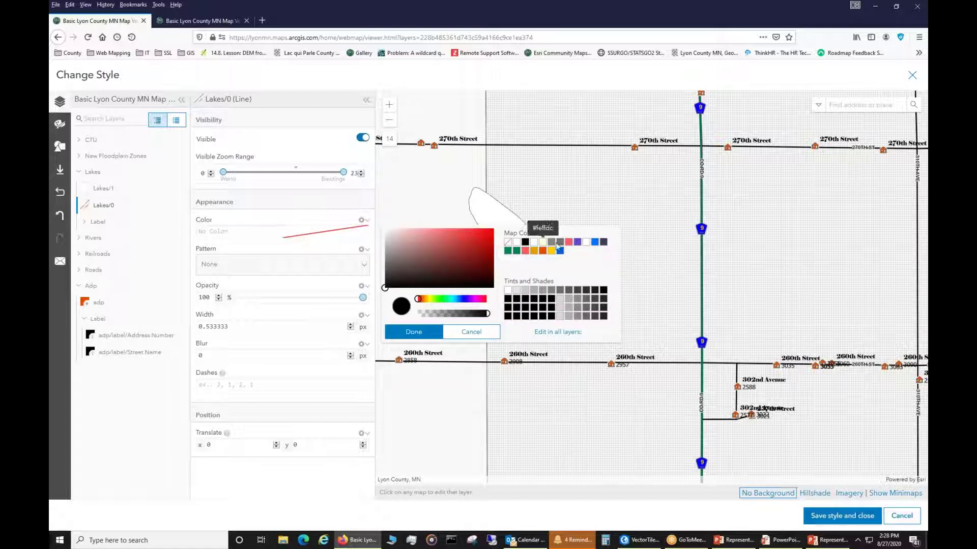
{"action": "left_click", "coordinate": [595, 243]}
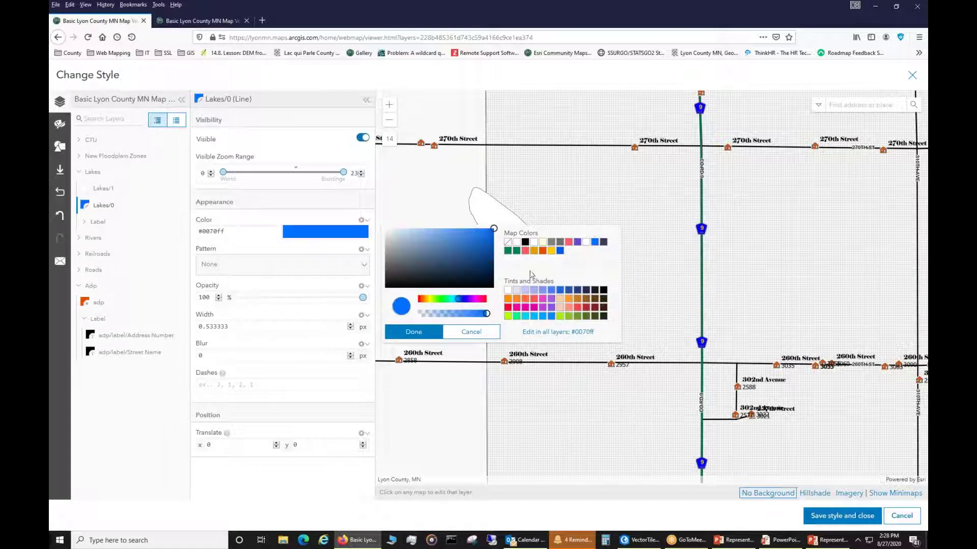
{"action": "left_click", "coordinate": [414, 332]}
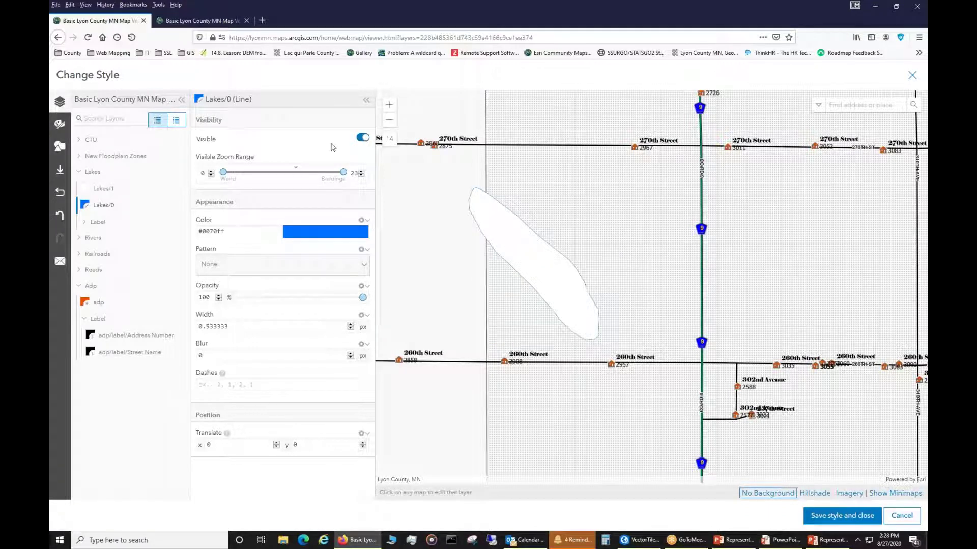
Step: Set the Lakes/1 fill outline colour to blue #0070ff
{"action": "left_click", "coordinate": [85, 192]}
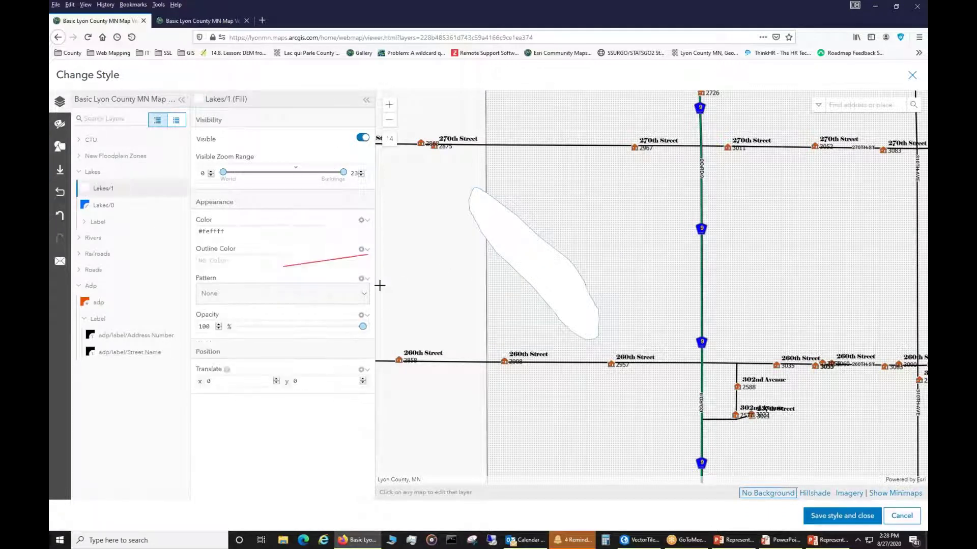
{"action": "left_click", "coordinate": [334, 263]}
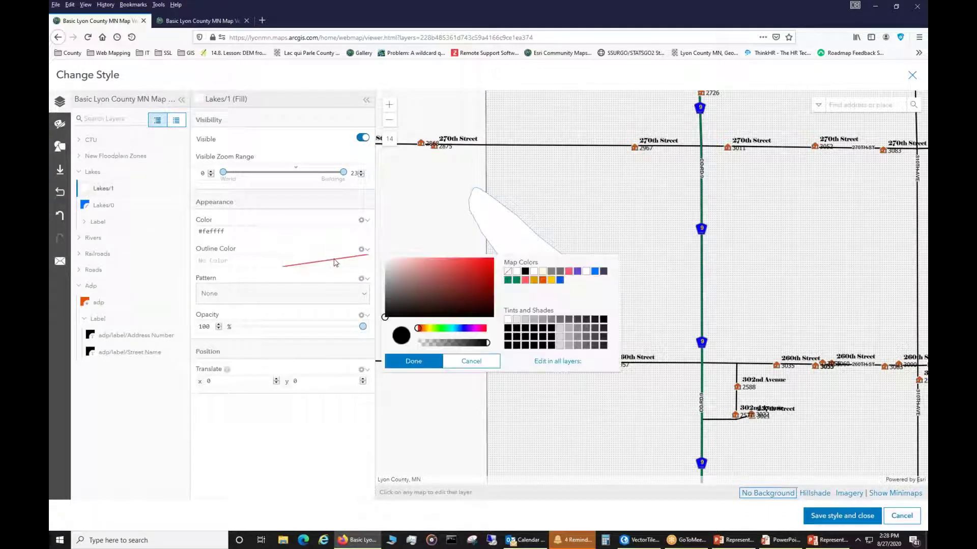
{"action": "left_click", "coordinate": [594, 271]}
{"action": "key", "text": "Return"}
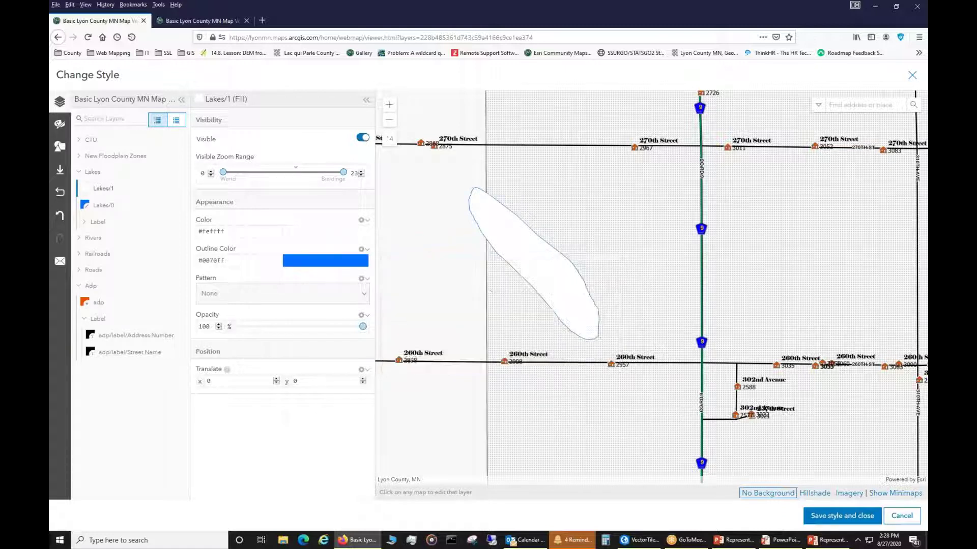
{"action": "left_click", "coordinate": [332, 263]}
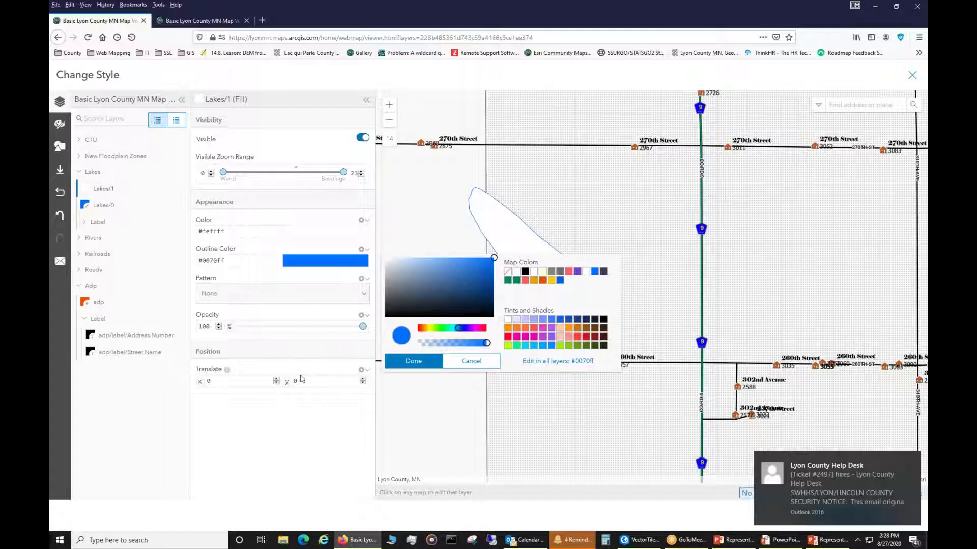
{"action": "left_click", "coordinate": [285, 409]}
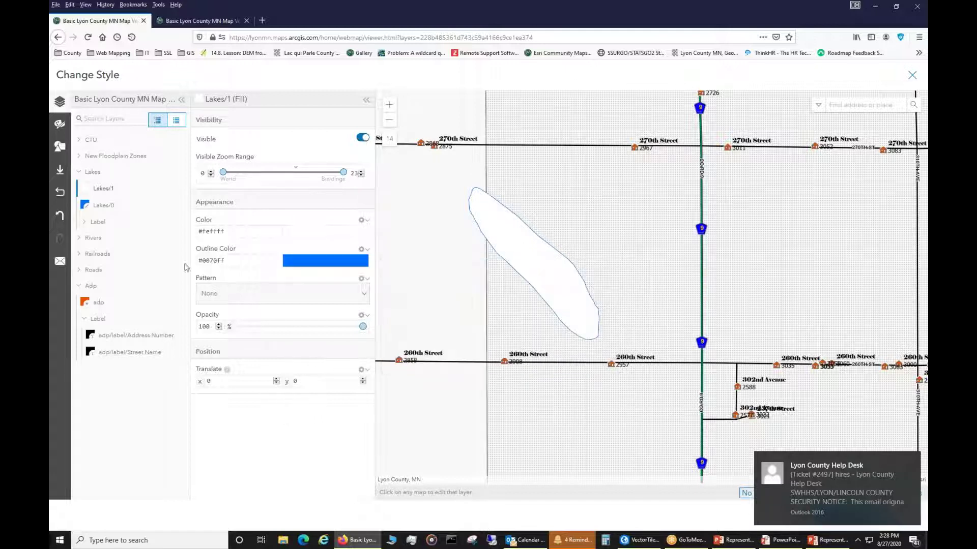
{"action": "left_click", "coordinate": [102, 205]}
{"action": "left_click", "coordinate": [104, 189]}
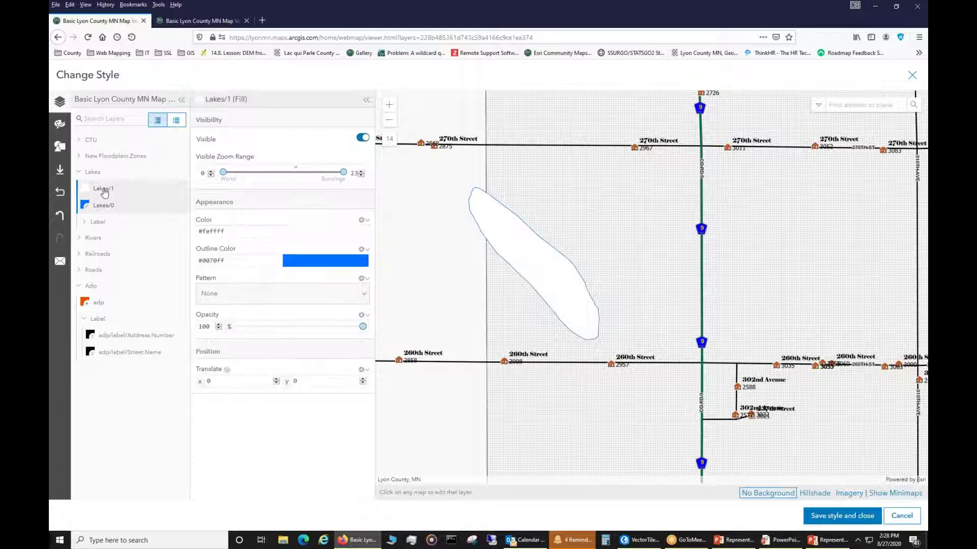
Step: Try a cyan #22e2e2 lake fill, then remove the fill colour entirely
{"action": "left_click", "coordinate": [328, 233]}
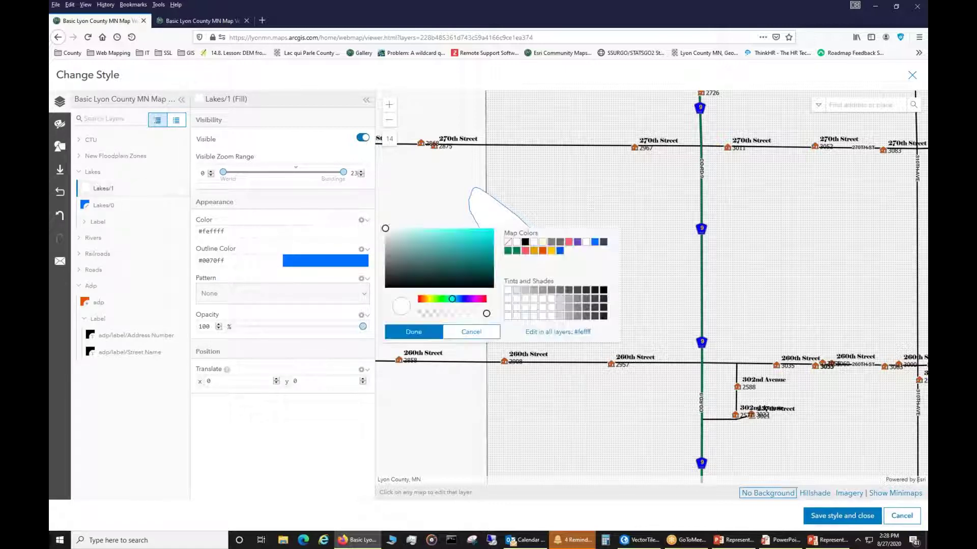
{"action": "left_click", "coordinate": [477, 235]}
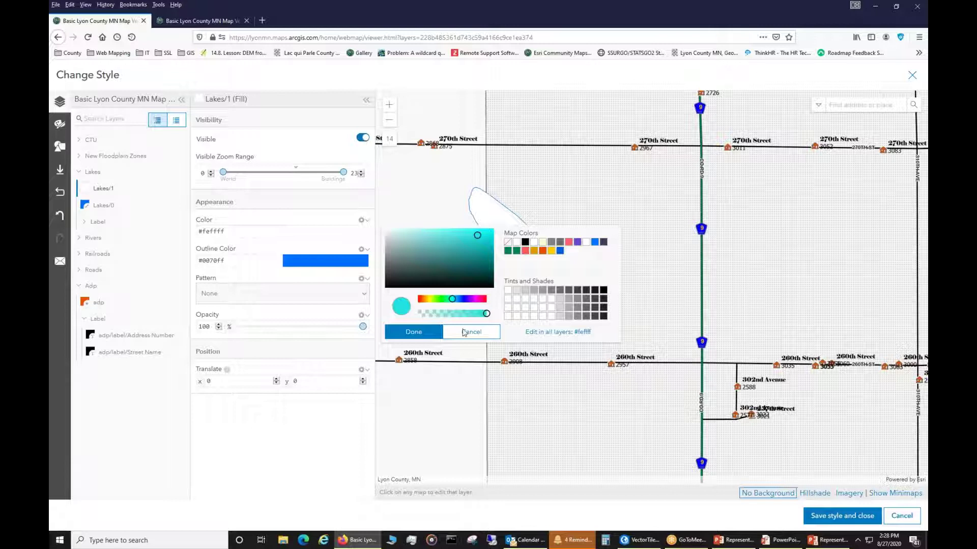
{"action": "left_click", "coordinate": [413, 331]}
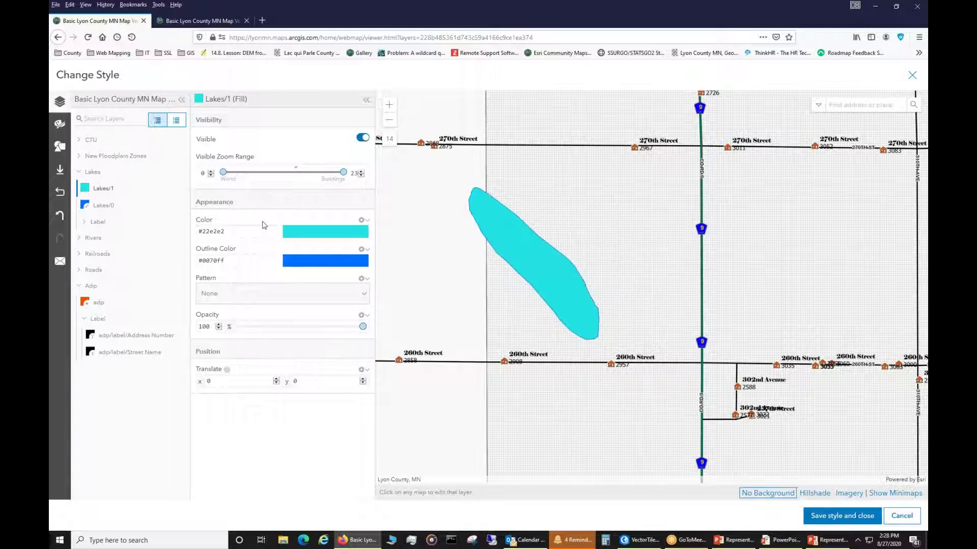
{"action": "left_click", "coordinate": [325, 231]}
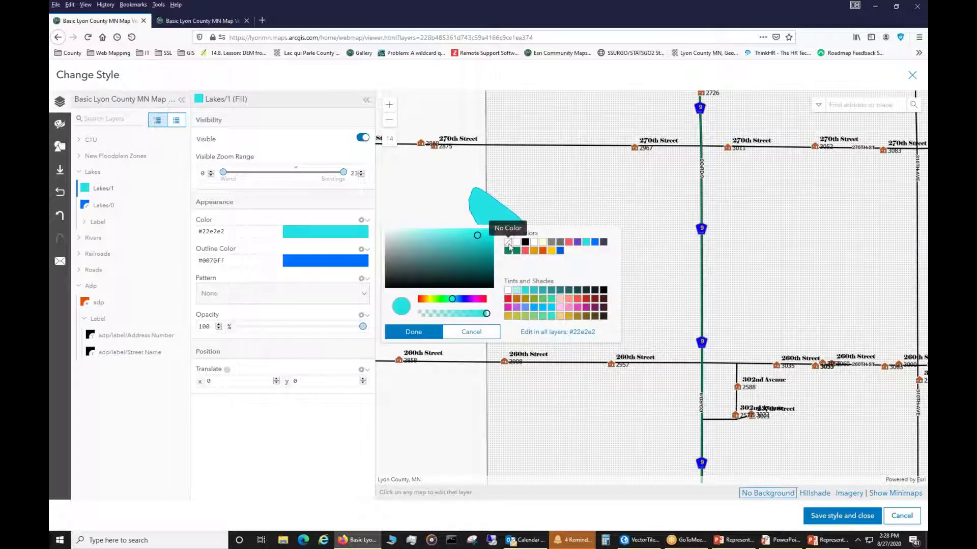
{"action": "left_click", "coordinate": [509, 242]}
{"action": "left_click", "coordinate": [407, 332]}
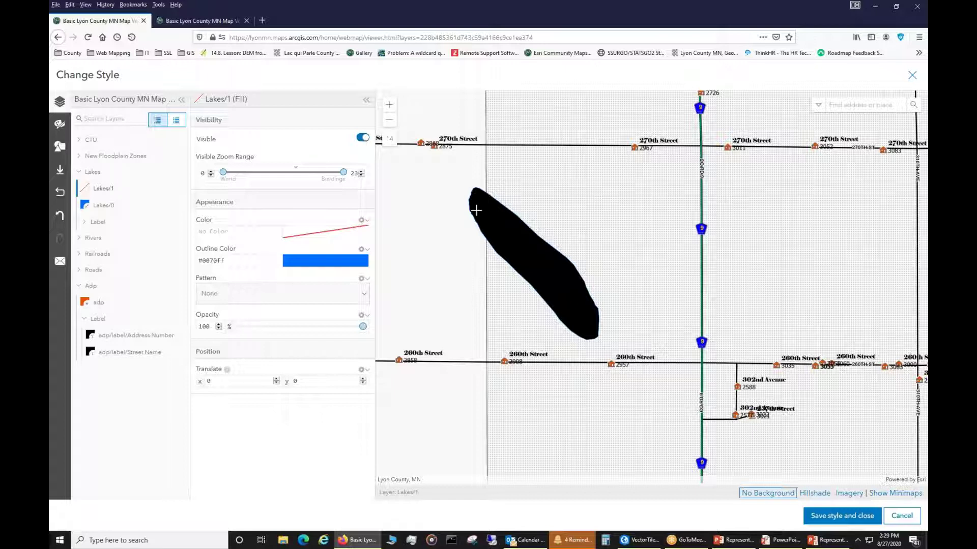
Step: Fill Lakes/1 with blue #0070ff and zoom around to check the blue lakes
{"action": "left_click", "coordinate": [362, 248]}
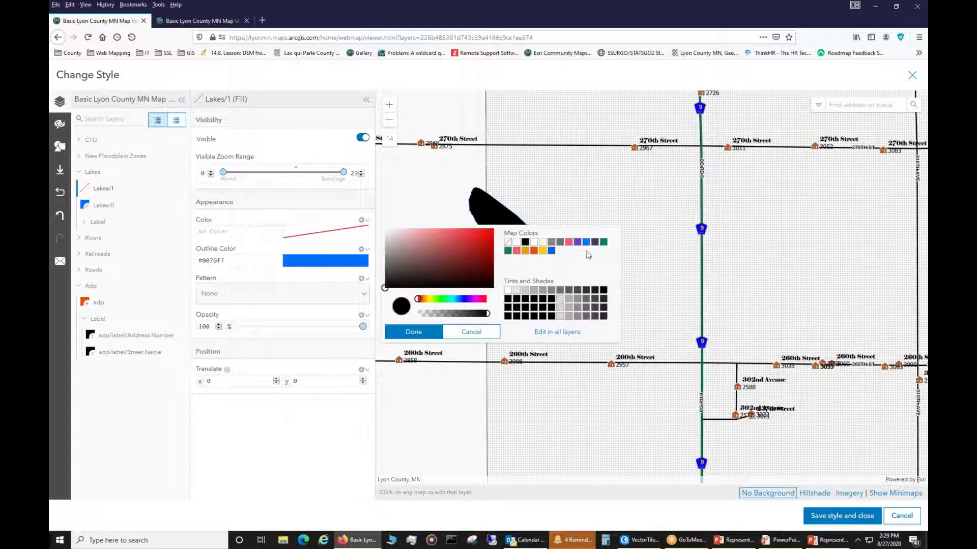
{"action": "left_click", "coordinate": [586, 242]}
{"action": "left_click", "coordinate": [428, 328]}
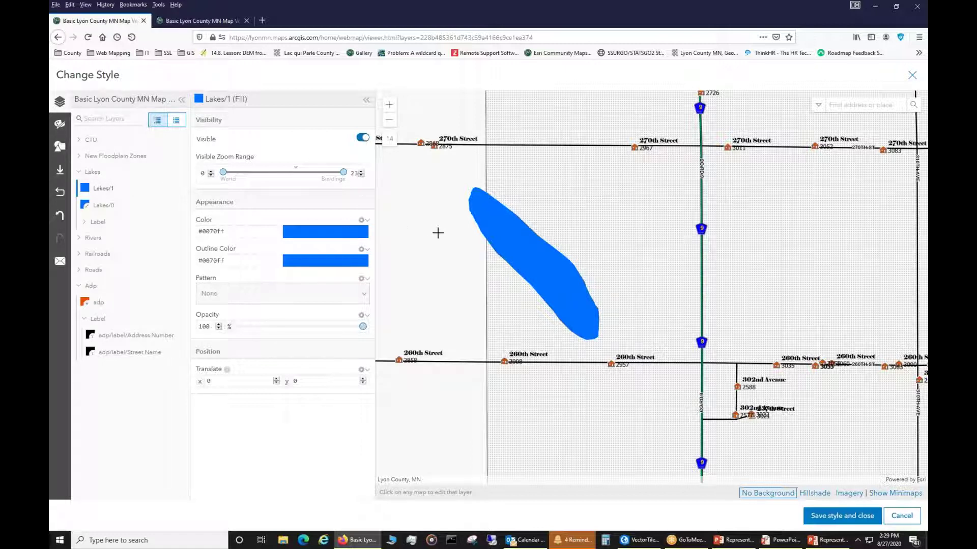
{"action": "scroll", "coordinate": [562, 233], "scroll_direction": "down", "scroll_amount": 1}
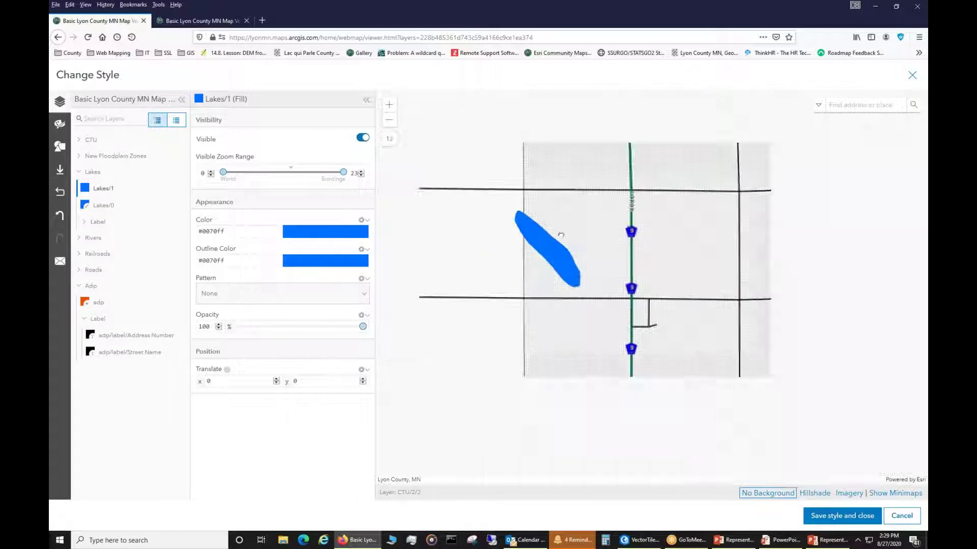
{"action": "scroll", "coordinate": [548, 253], "scroll_direction": "down", "scroll_amount": 2}
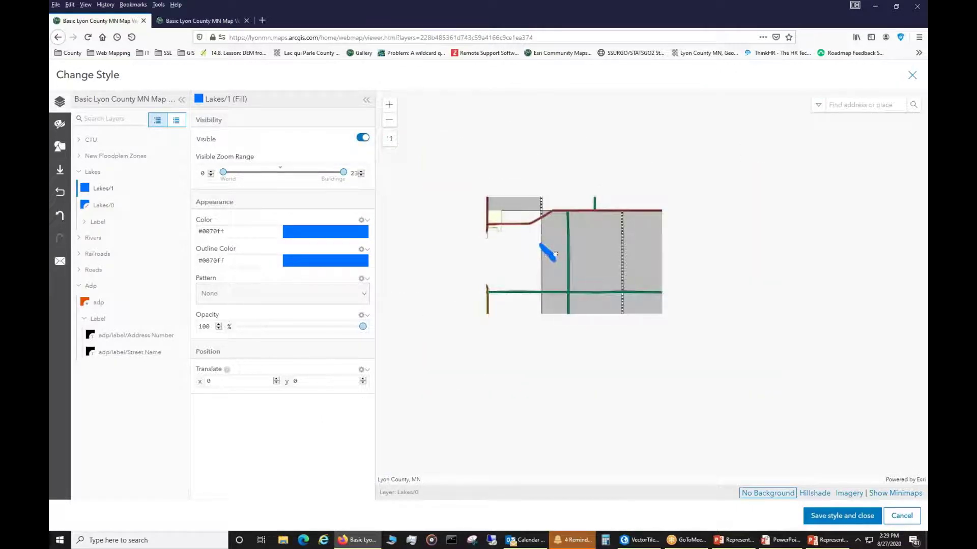
{"action": "scroll", "coordinate": [580, 226], "scroll_direction": "up", "scroll_amount": 2}
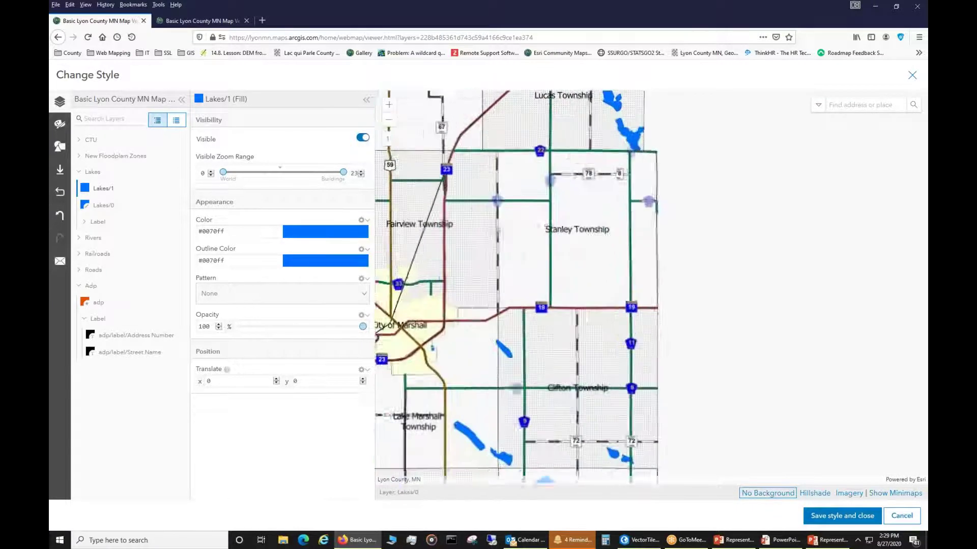
{"action": "scroll", "coordinate": [619, 145], "scroll_direction": "up", "scroll_amount": 4}
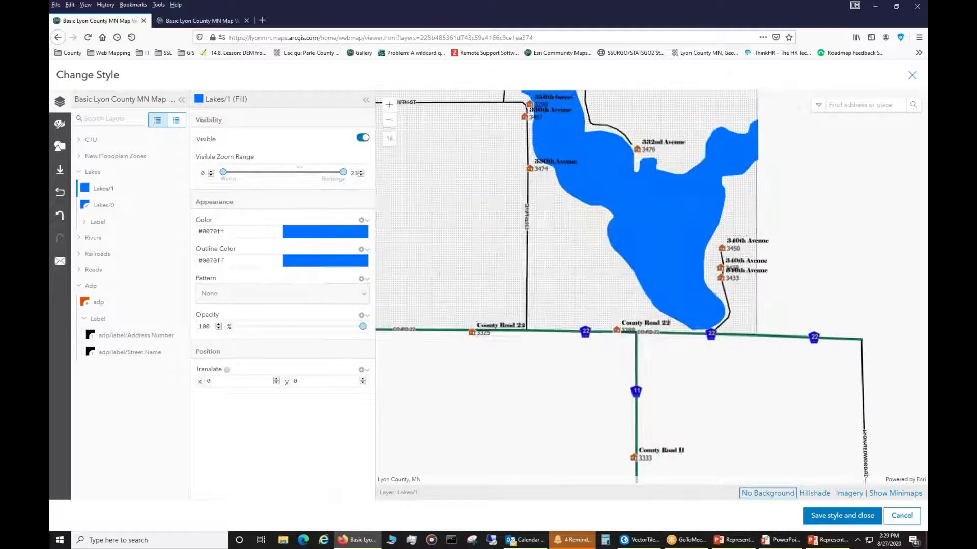
{"action": "scroll", "coordinate": [573, 184], "scroll_direction": "down", "scroll_amount": 2}
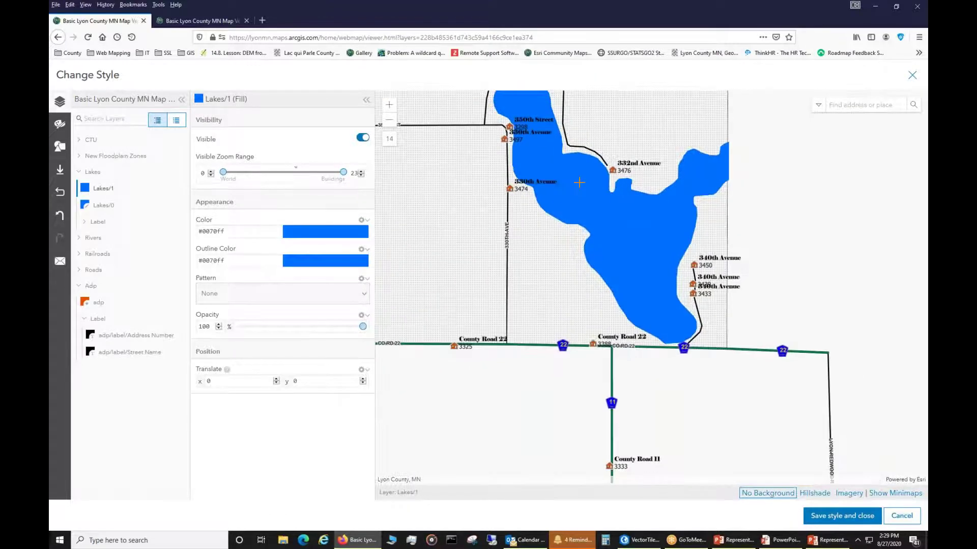
{"action": "scroll", "coordinate": [572, 184], "scroll_direction": "up", "scroll_amount": 2}
{"action": "scroll", "coordinate": [579, 183], "scroll_direction": "down", "scroll_amount": 2}
{"action": "scroll", "coordinate": [578, 183], "scroll_direction": "up", "scroll_amount": 2}
{"action": "scroll", "coordinate": [579, 183], "scroll_direction": "down", "scroll_amount": 1}
{"action": "scroll", "coordinate": [579, 183], "scroll_direction": "up", "scroll_amount": 1}
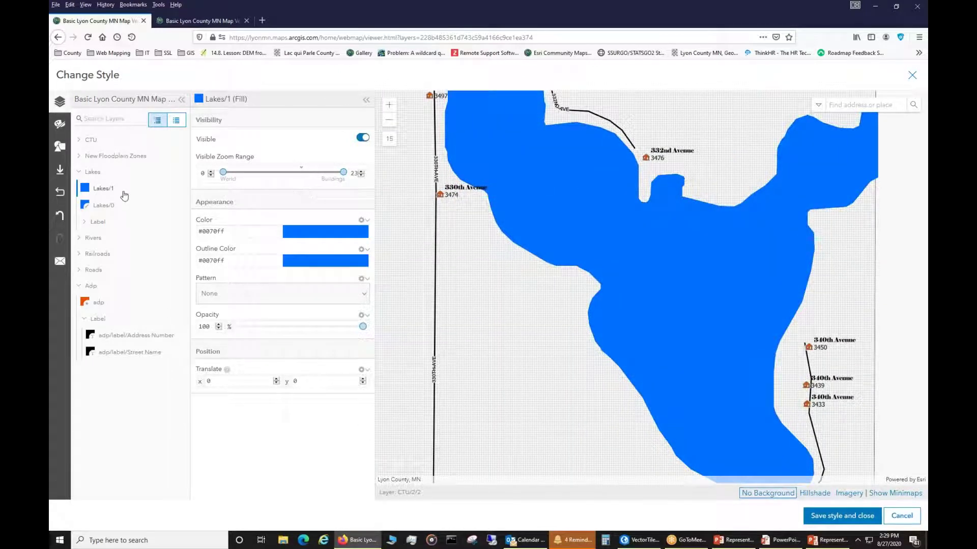
Step: In the Lakes/label/Class 1/point symbol settings, replace the label size 64 with 16
{"action": "left_click", "coordinate": [84, 221]}
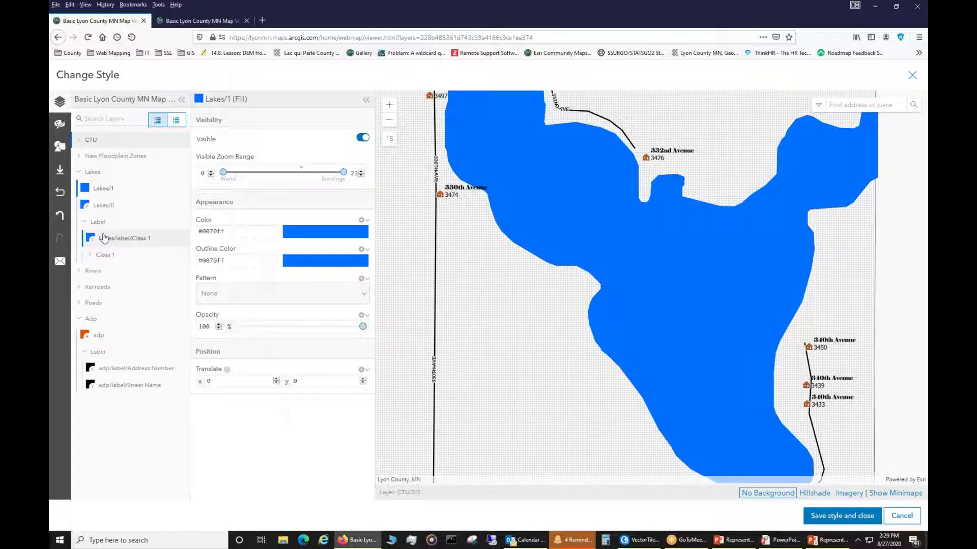
{"action": "left_click", "coordinate": [90, 254]}
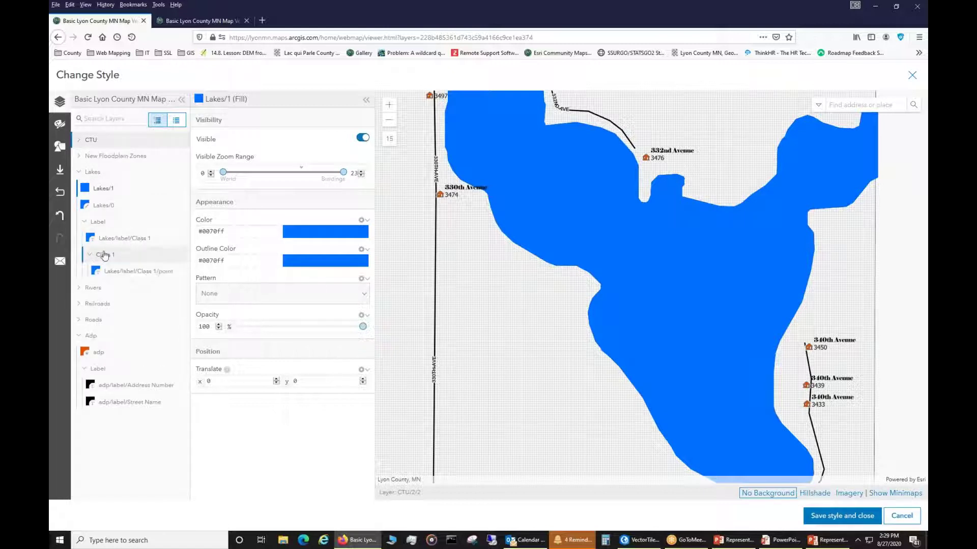
{"action": "left_click", "coordinate": [121, 270]}
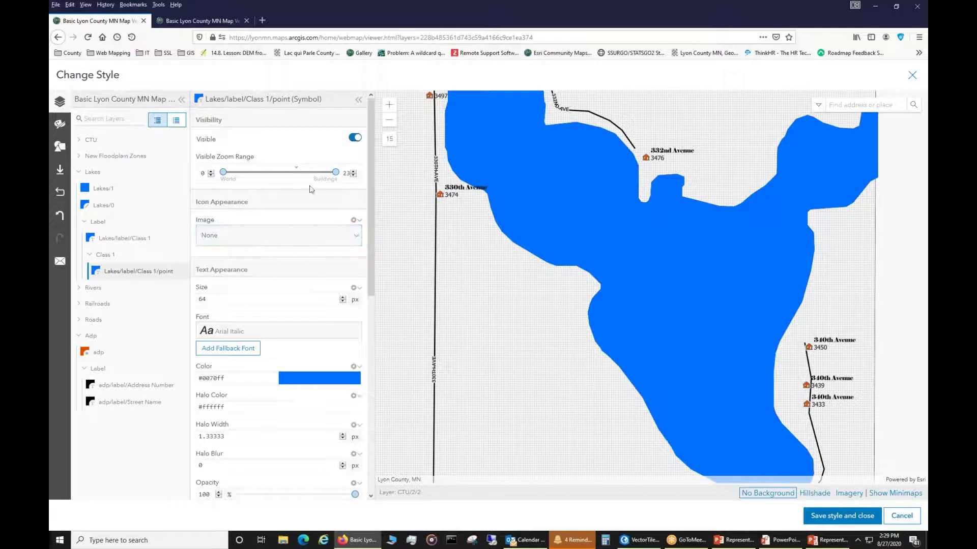
{"action": "left_click_drag", "start_coordinate": [310, 299], "coordinate": [171, 302]}
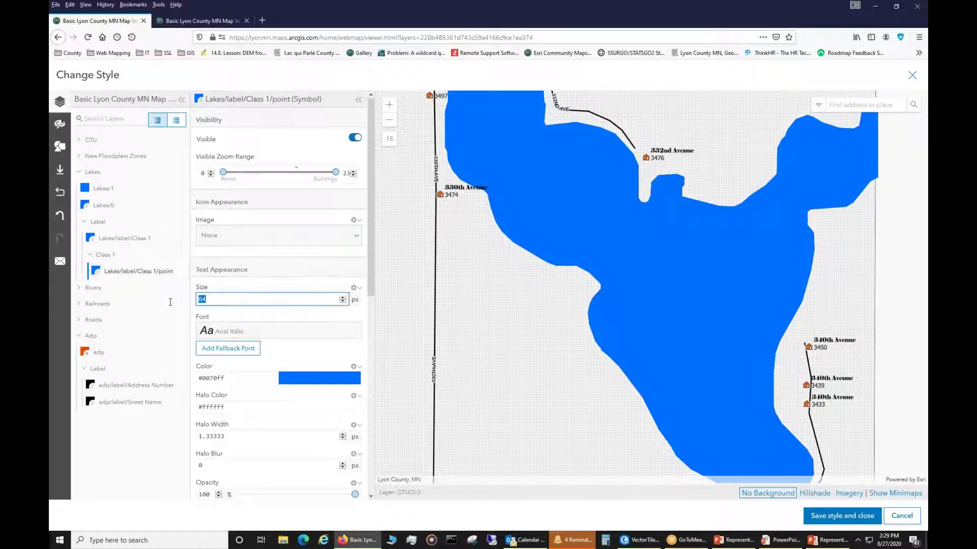
{"action": "type", "text": "16"}
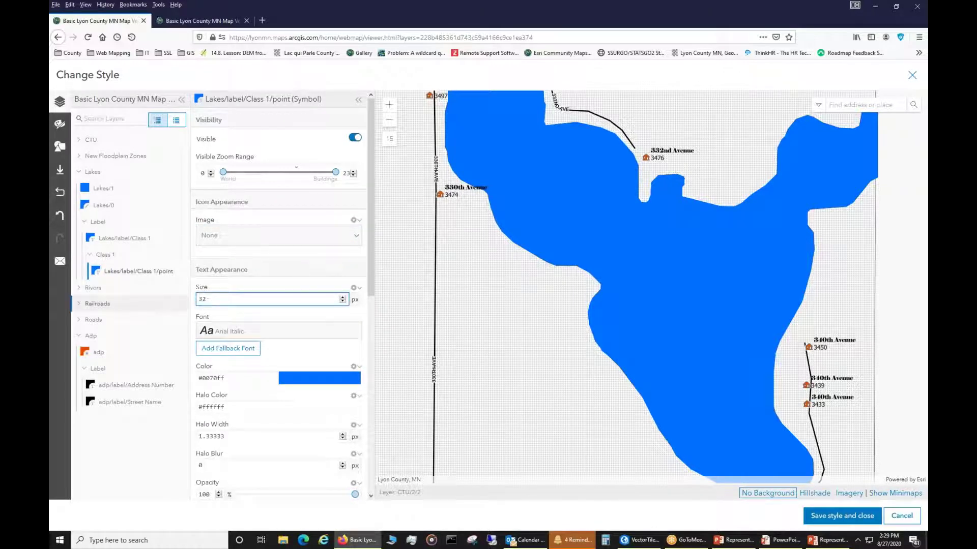
{"action": "scroll", "coordinate": [298, 316], "scroll_direction": "down", "scroll_amount": 6}
{"action": "scroll", "coordinate": [299, 316], "scroll_direction": "up", "scroll_amount": 6}
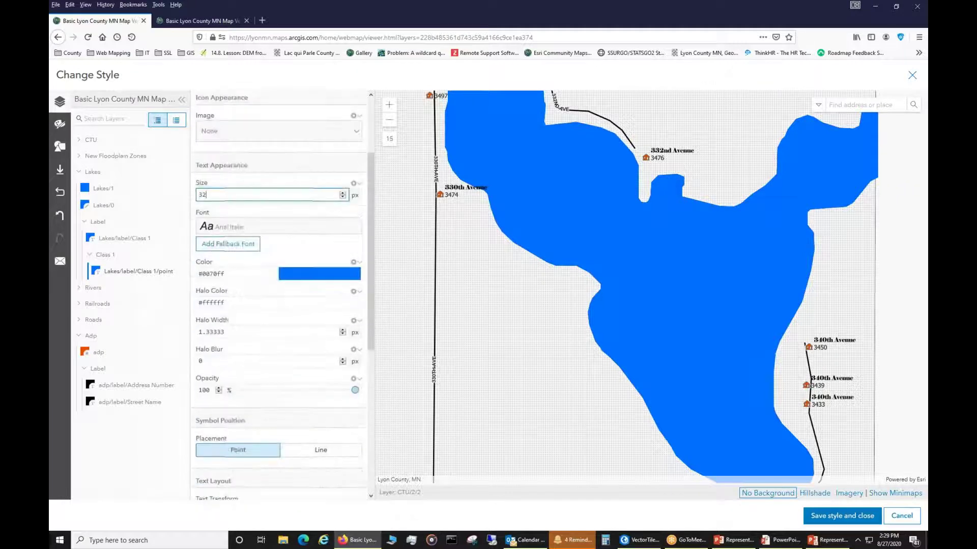
{"action": "scroll", "coordinate": [283, 254], "scroll_direction": "down", "scroll_amount": 5}
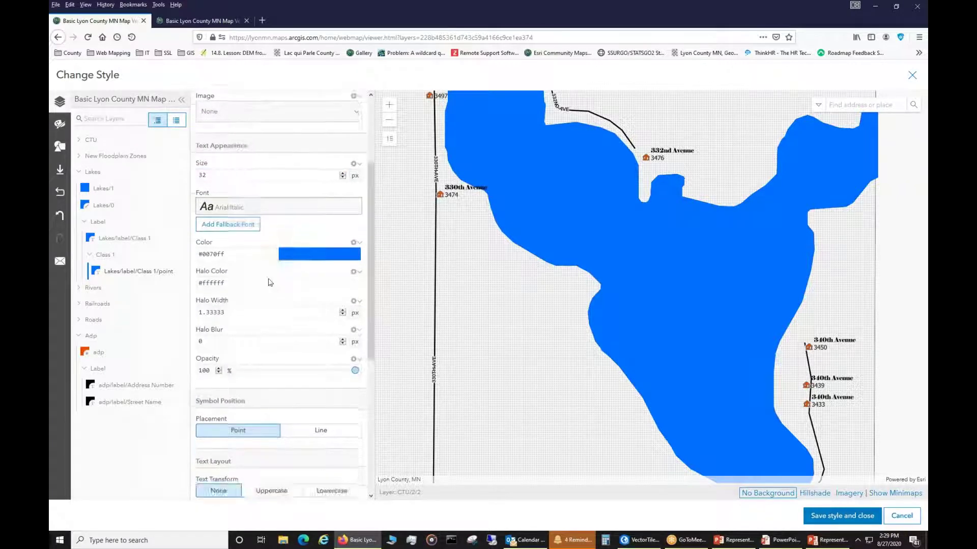
{"action": "scroll", "coordinate": [754, 220], "scroll_direction": "down", "scroll_amount": 2}
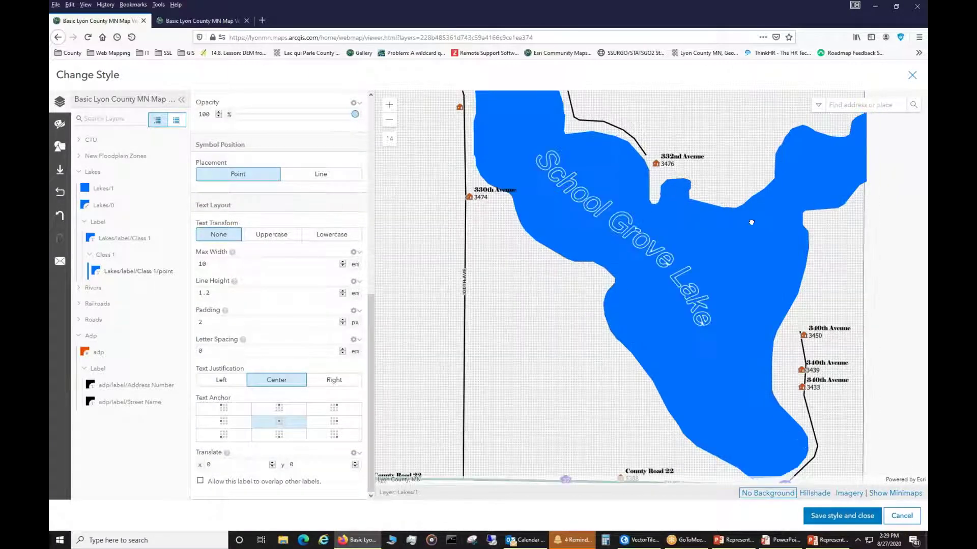
{"action": "scroll", "coordinate": [753, 221], "scroll_direction": "up", "scroll_amount": 2}
{"action": "scroll", "coordinate": [262, 255], "scroll_direction": "up", "scroll_amount": 6}
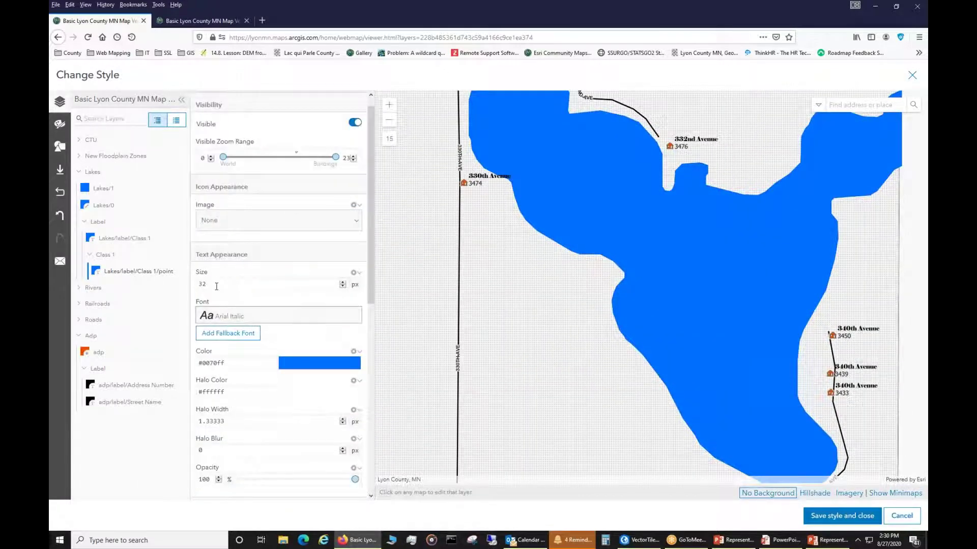
Step: Re-enter 16 as the lake label text size
{"action": "double_click", "coordinate": [216, 285]}
{"action": "type", "text": "2"}
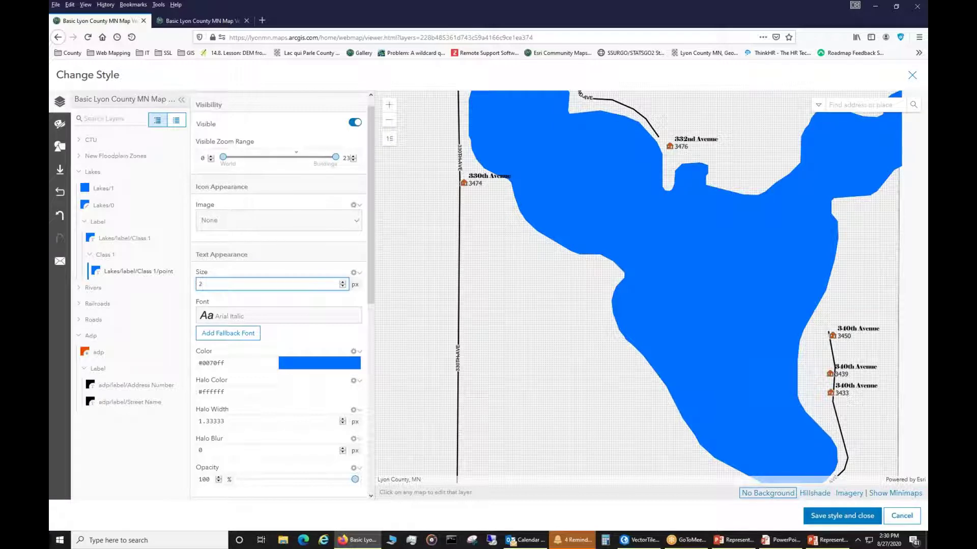
{"action": "key", "text": "BackSpace"}
{"action": "type", "text": "1616"}
{"action": "scroll", "coordinate": [626, 192], "scroll_direction": "down", "scroll_amount": 1}
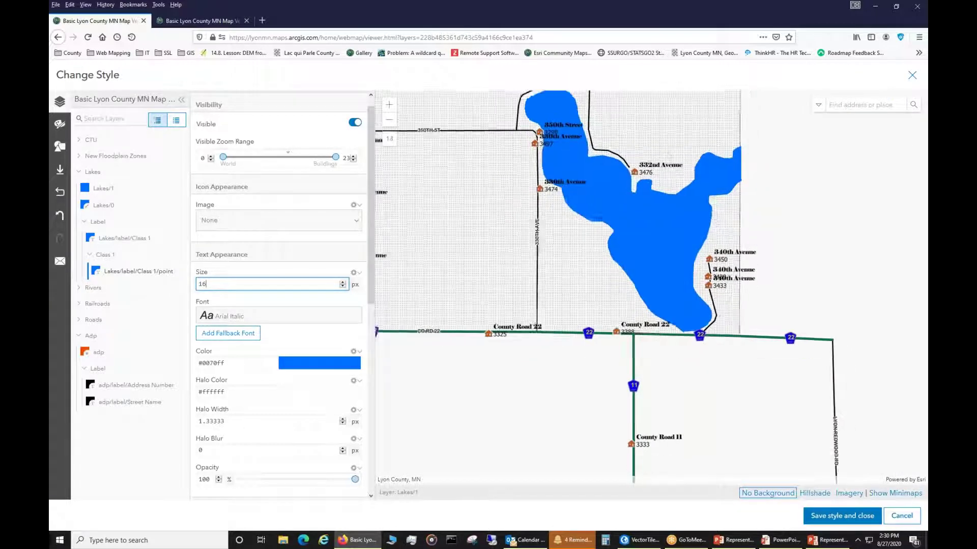
Step: Save and close the style editor, then zoom around the map to check the lake labels
{"action": "left_click", "coordinate": [834, 508]}
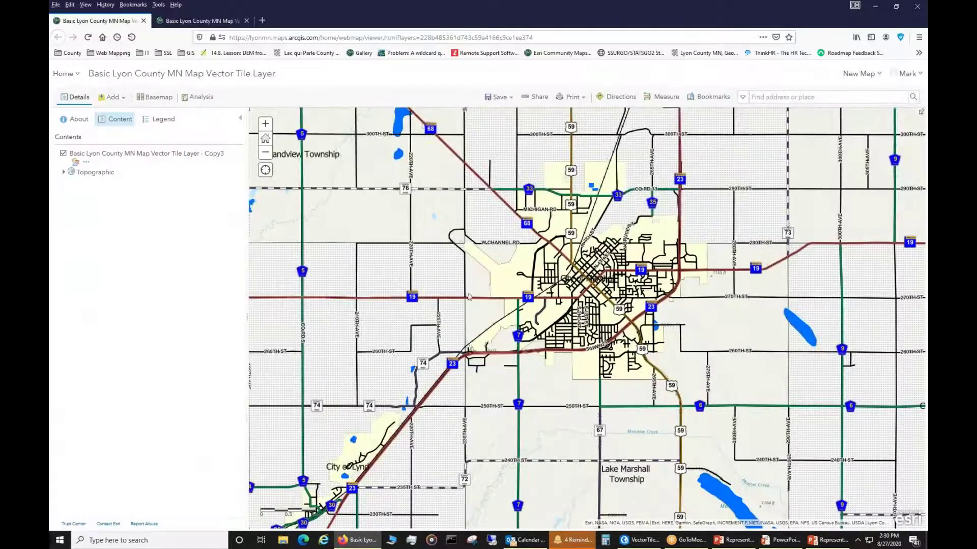
{"action": "scroll", "coordinate": [441, 294], "scroll_direction": "down", "scroll_amount": 2}
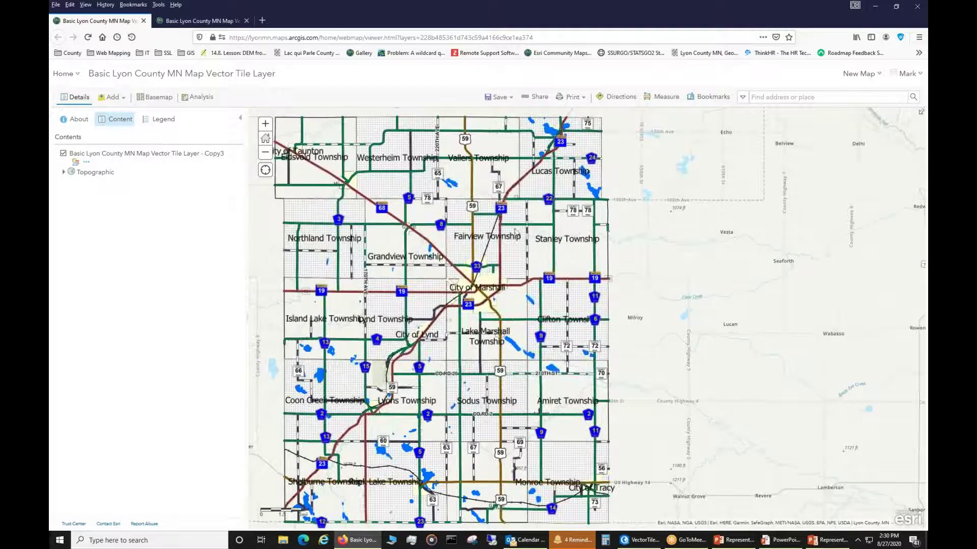
{"action": "scroll", "coordinate": [513, 234], "scroll_direction": "down", "scroll_amount": 1}
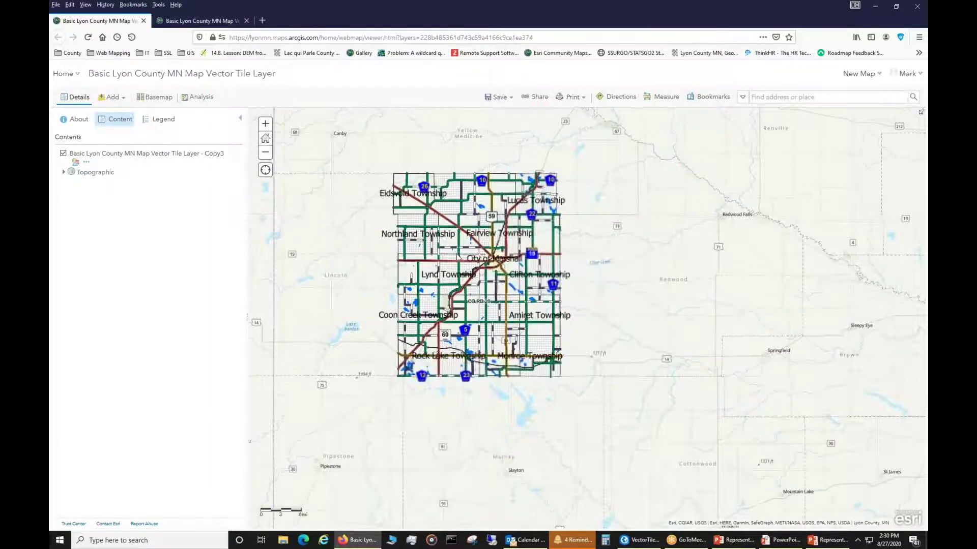
{"action": "scroll", "coordinate": [458, 252], "scroll_direction": "up", "scroll_amount": 2}
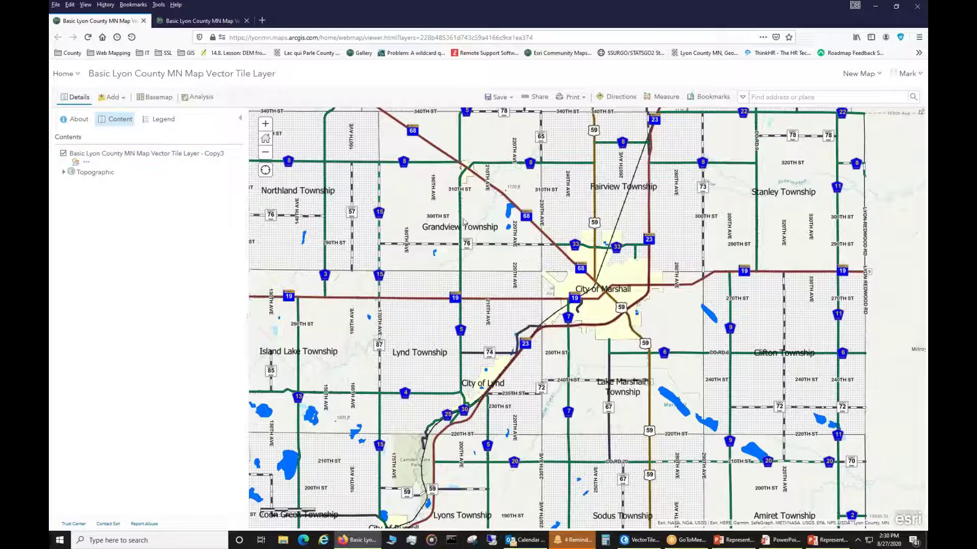
{"action": "scroll", "coordinate": [513, 220], "scroll_direction": "up", "scroll_amount": 2}
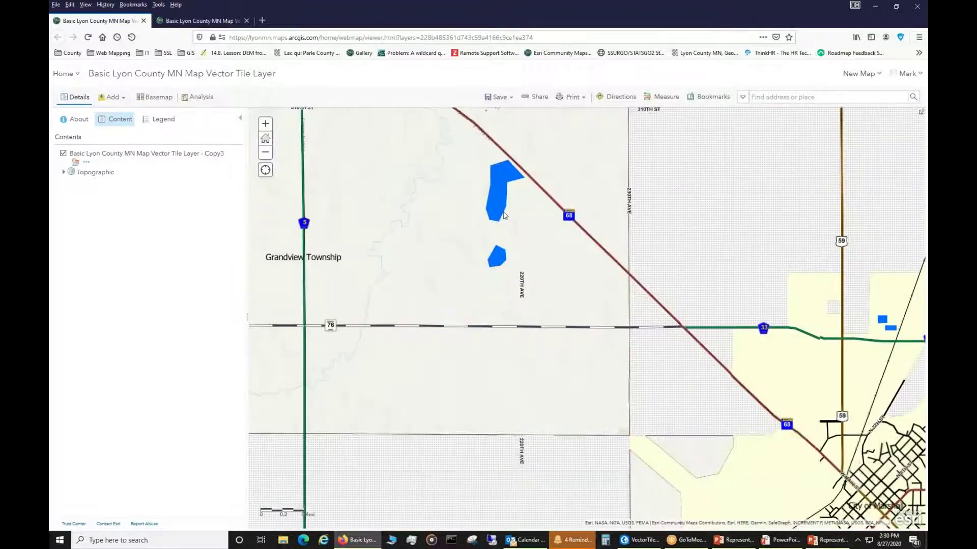
{"action": "scroll", "coordinate": [504, 216], "scroll_direction": "down", "scroll_amount": 2}
{"action": "scroll", "coordinate": [504, 215], "scroll_direction": "down", "scroll_amount": 3}
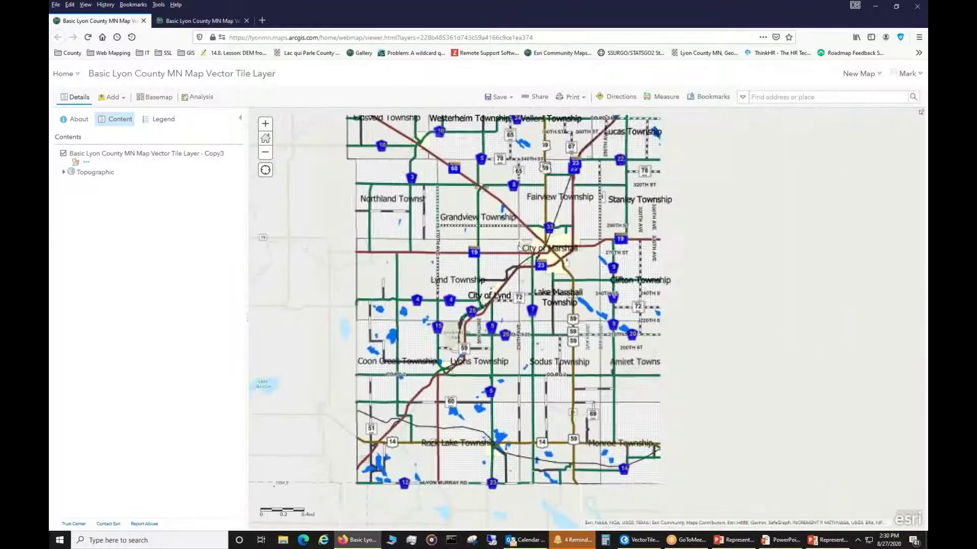
{"action": "scroll", "coordinate": [542, 272], "scroll_direction": "down", "scroll_amount": 2}
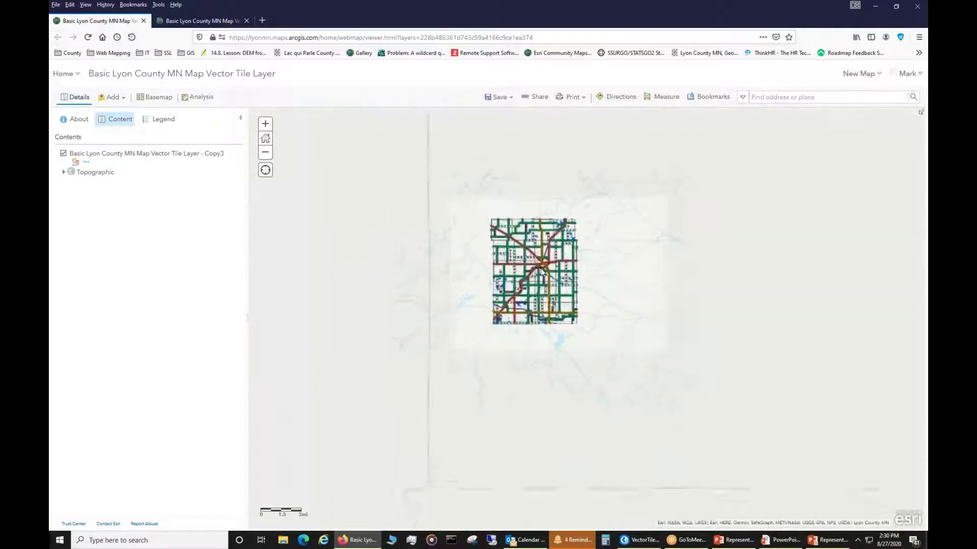
{"action": "scroll", "coordinate": [542, 272], "scroll_direction": "up", "scroll_amount": 2}
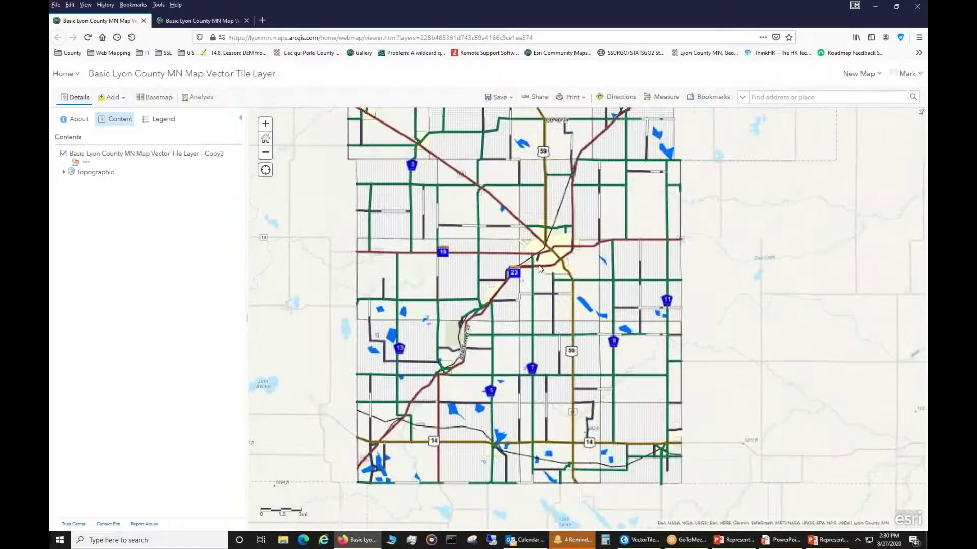
{"action": "scroll", "coordinate": [538, 264], "scroll_direction": "up", "scroll_amount": 2}
{"action": "scroll", "coordinate": [538, 264], "scroll_direction": "up", "scroll_amount": 2}
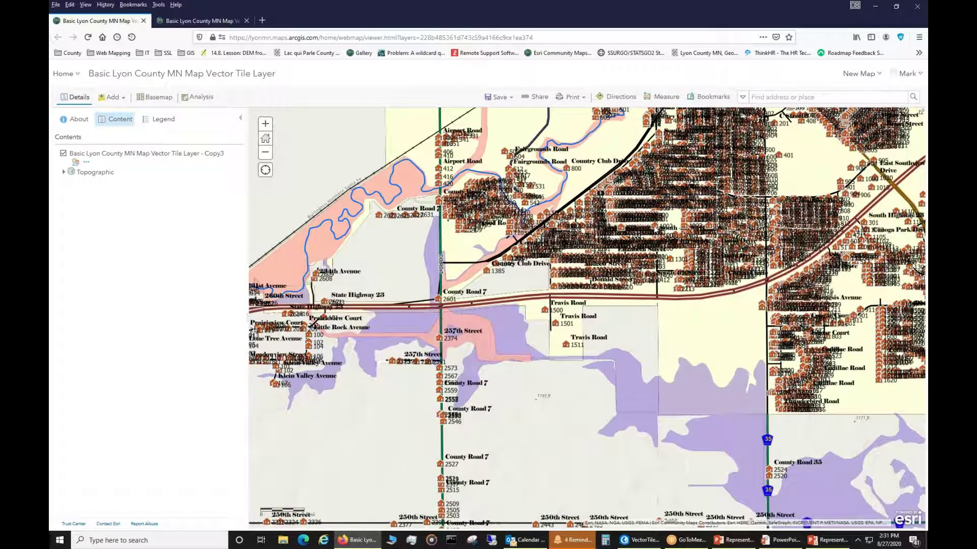
{"action": "scroll", "coordinate": [657, 230], "scroll_direction": "down", "scroll_amount": 3}
{"action": "scroll", "coordinate": [646, 232], "scroll_direction": "up", "scroll_amount": 2}
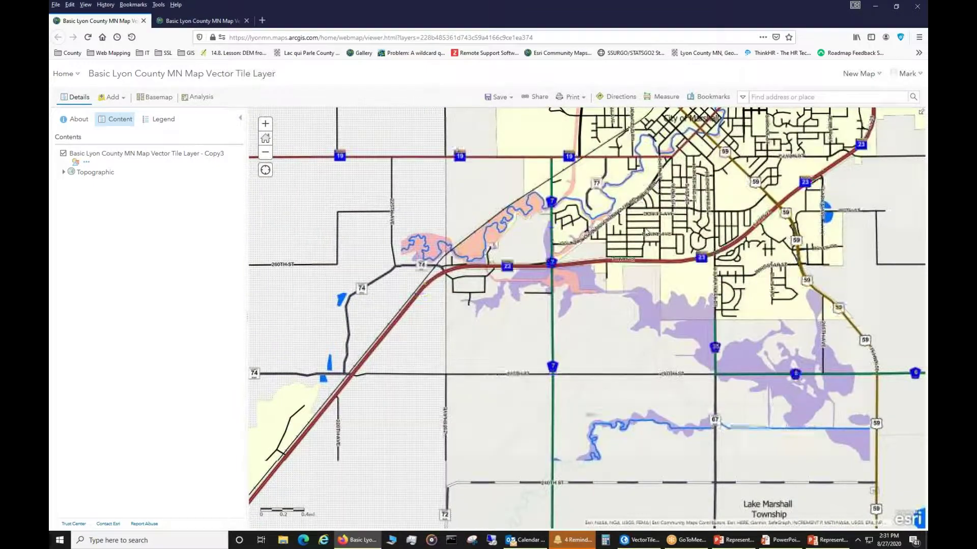
{"action": "scroll", "coordinate": [645, 232], "scroll_direction": "down", "scroll_amount": 3}
{"action": "scroll", "coordinate": [645, 232], "scroll_direction": "up", "scroll_amount": 3}
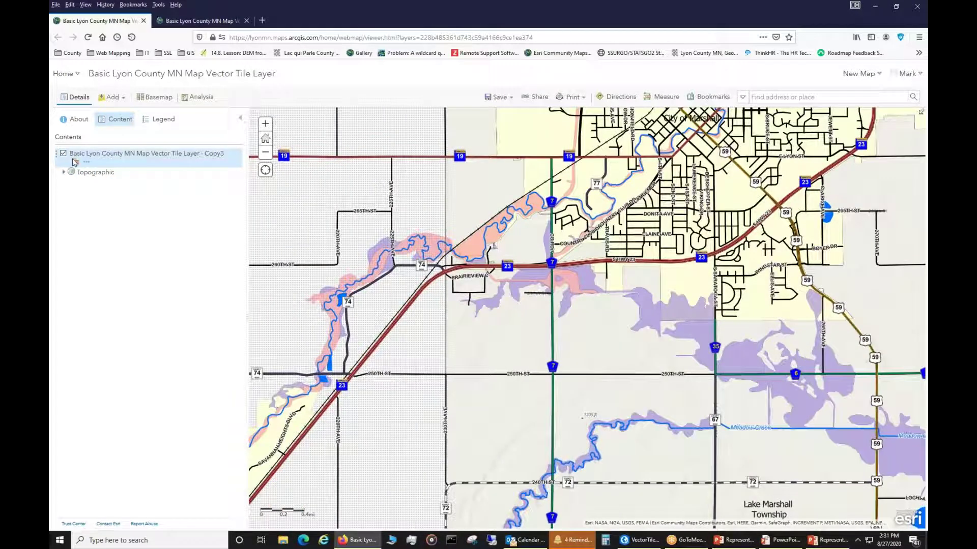
Step: Turn off 'Allow this label to overlap other labels' for adp/label/Address Number and save the style
{"action": "left_click", "coordinate": [73, 161]}
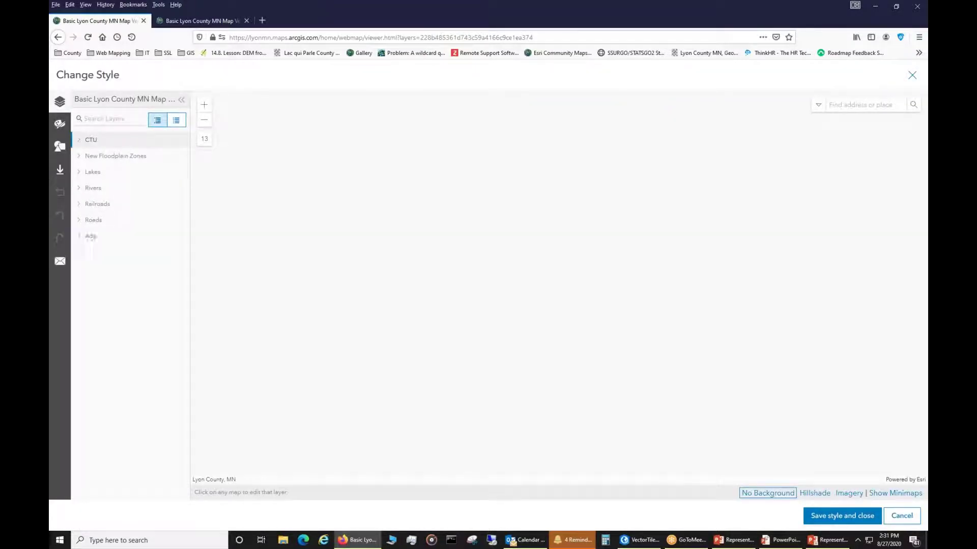
{"action": "left_click", "coordinate": [79, 235]}
{"action": "left_click", "coordinate": [83, 268]}
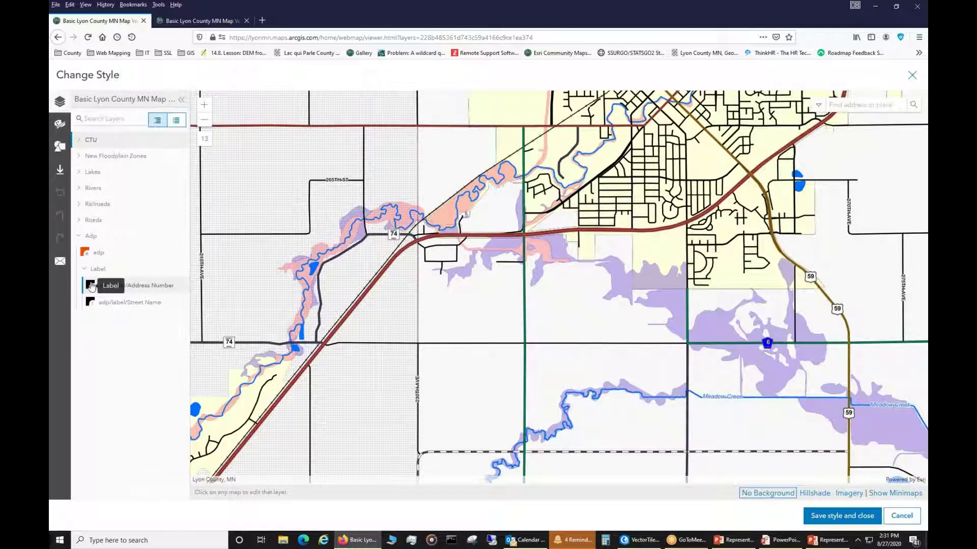
{"action": "left_click", "coordinate": [93, 285]}
{"action": "scroll", "coordinate": [271, 397], "scroll_direction": "down", "scroll_amount": 6}
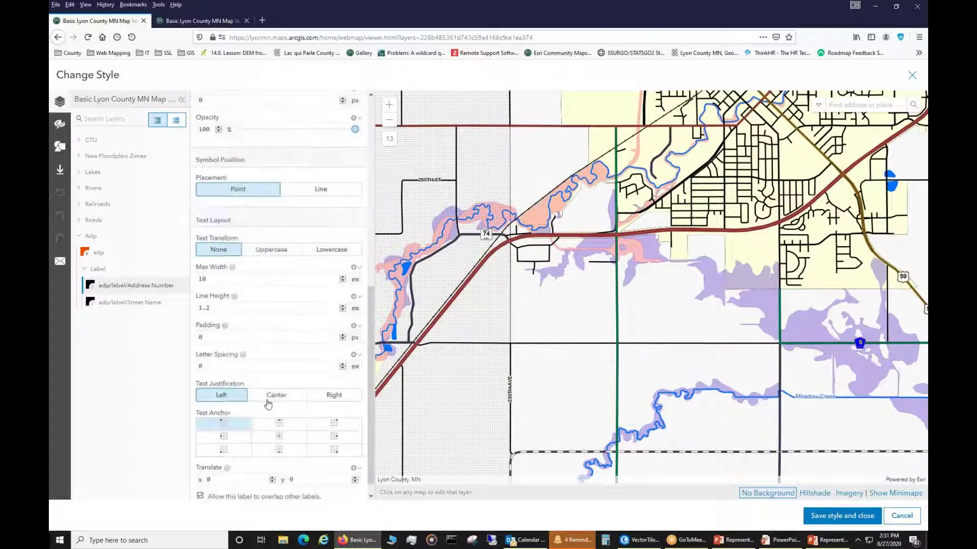
{"action": "scroll", "coordinate": [265, 404], "scroll_direction": "down", "scroll_amount": 1}
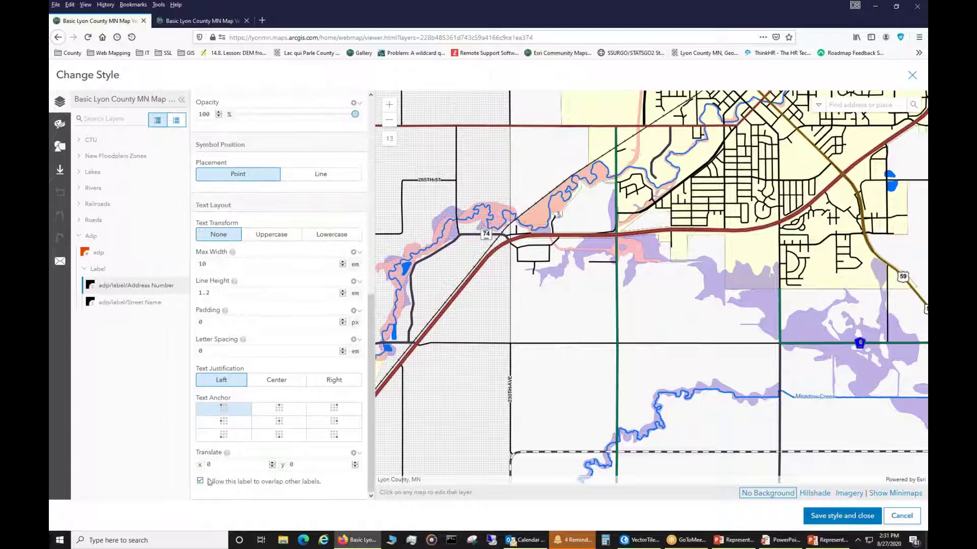
{"action": "left_click", "coordinate": [200, 481]}
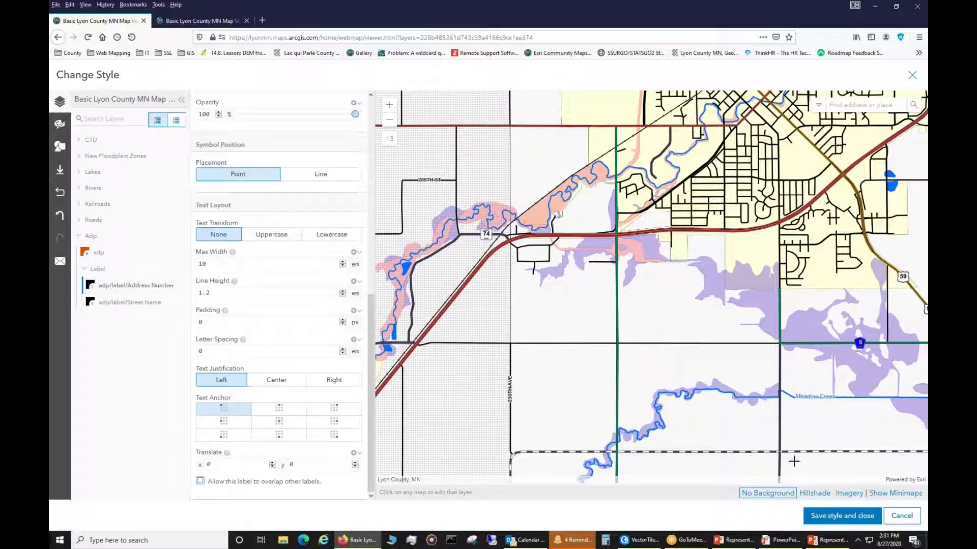
{"action": "left_click", "coordinate": [860, 519]}
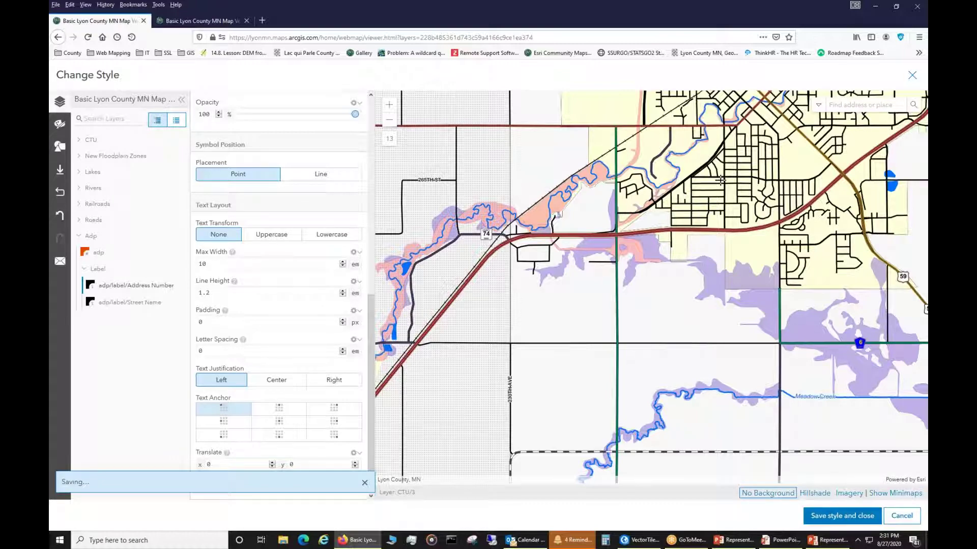
Step: Zoom into Marshall until the street names and address numbers appear
{"action": "left_click", "coordinate": [840, 516]}
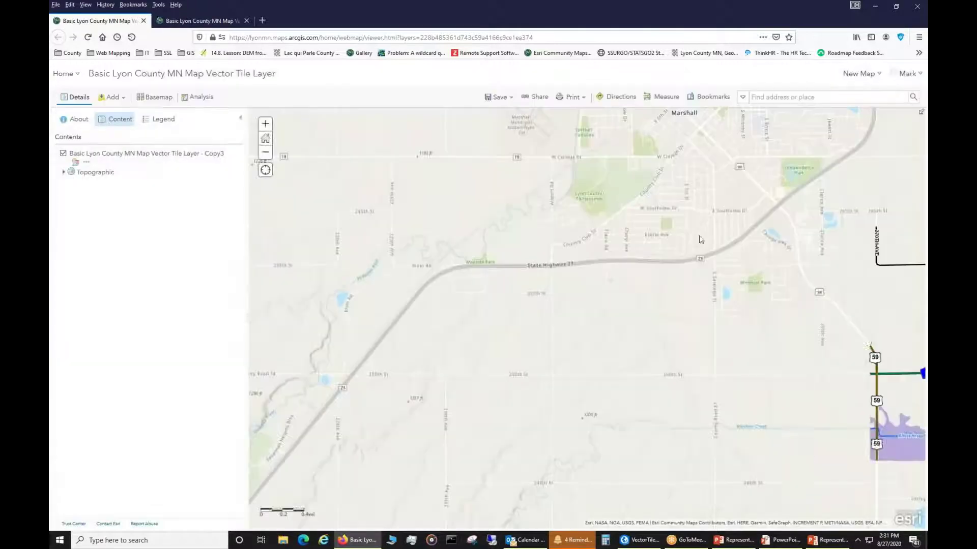
{"action": "scroll", "coordinate": [701, 239], "scroll_direction": "up", "scroll_amount": 3}
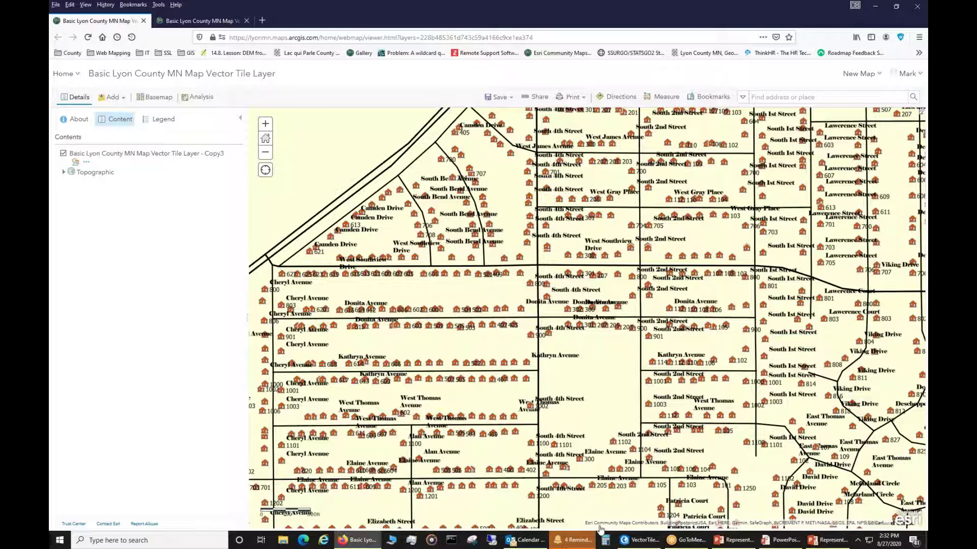
{"action": "mouse_move", "coordinate": [631, 545]}
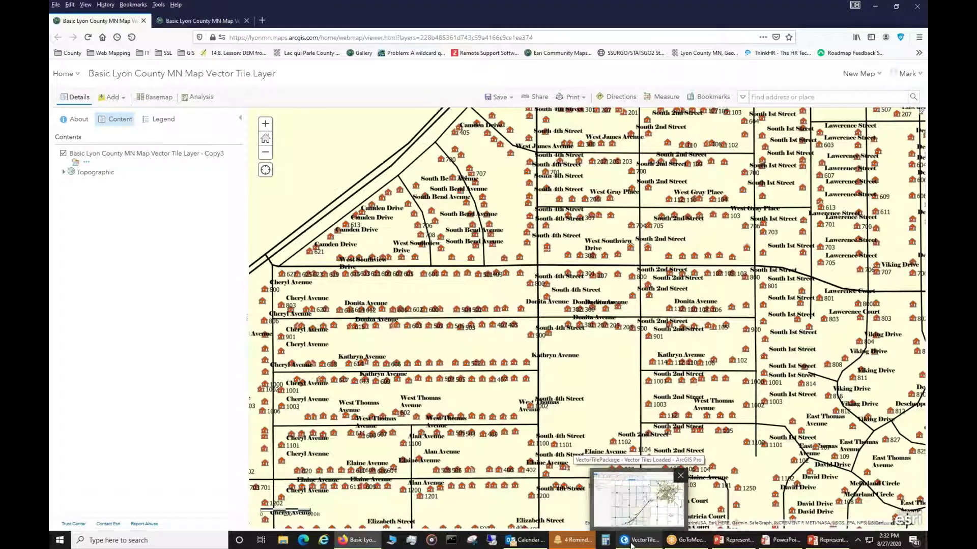
Step: Enable pop-ups on the Lyon County vector tile layer in the Vector Tiles Loaded map
{"action": "left_click", "coordinate": [631, 546]}
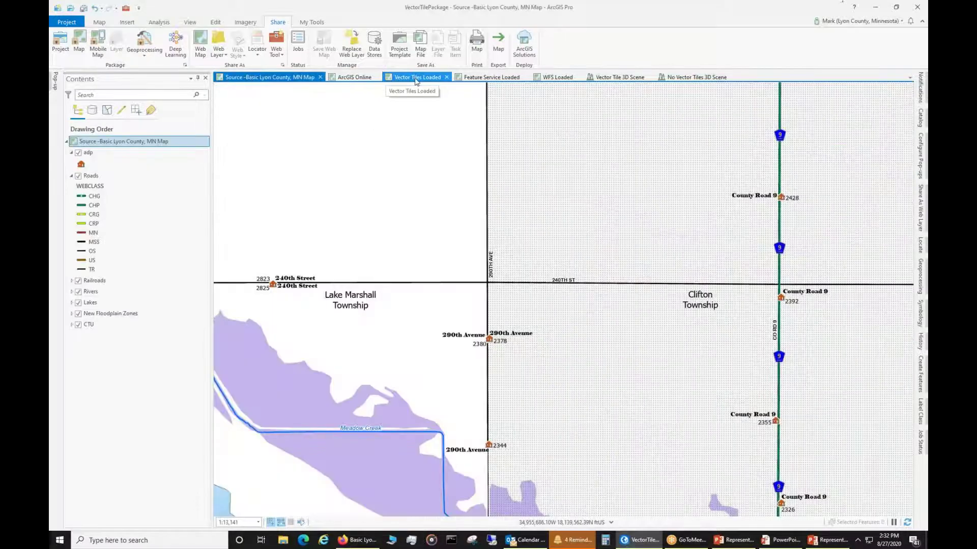
{"action": "left_click", "coordinate": [413, 77]}
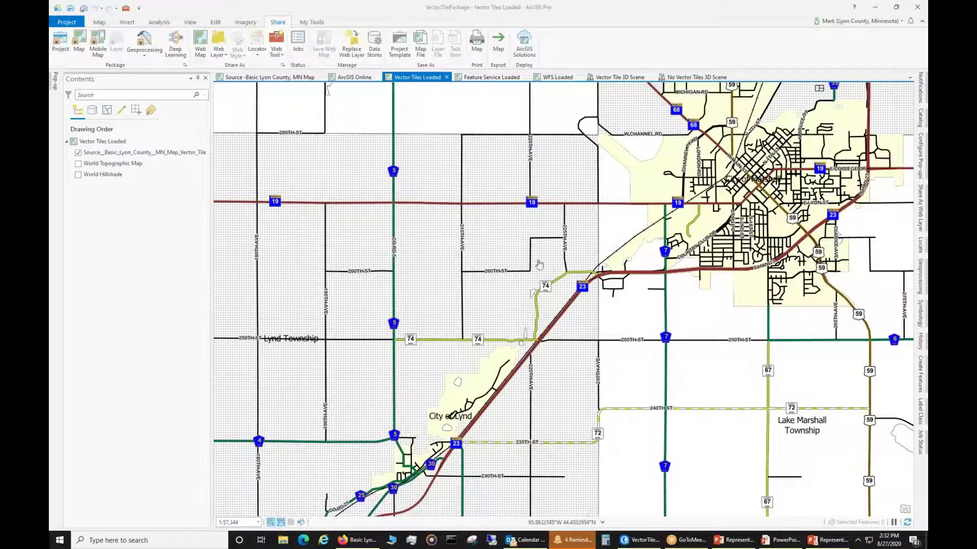
{"action": "scroll", "coordinate": [730, 200], "scroll_direction": "up", "scroll_amount": 5}
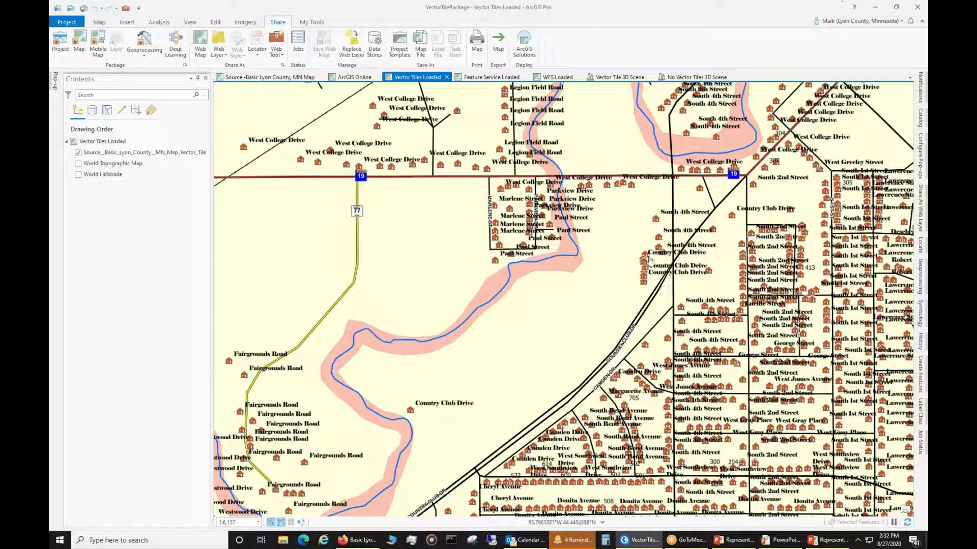
{"action": "left_click", "coordinate": [99, 22]}
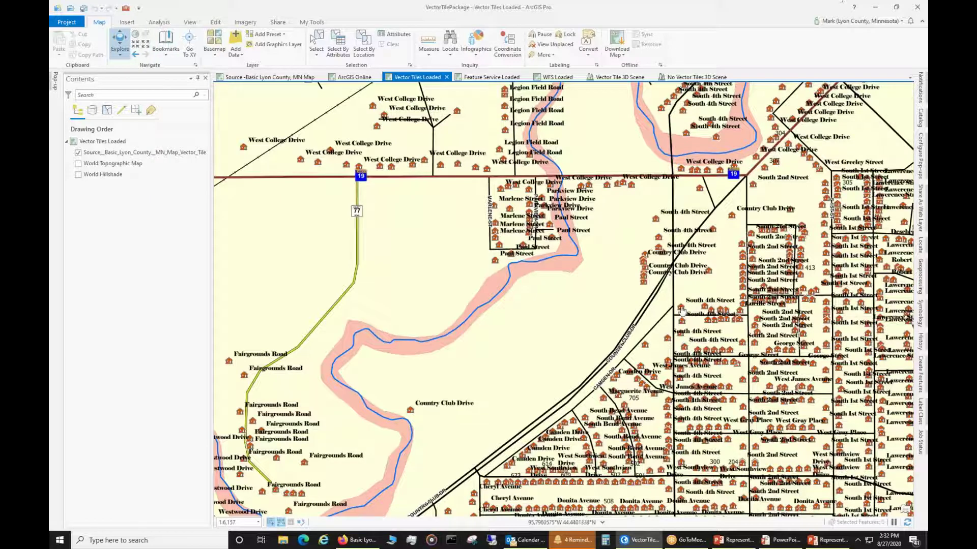
{"action": "left_click", "coordinate": [102, 153]}
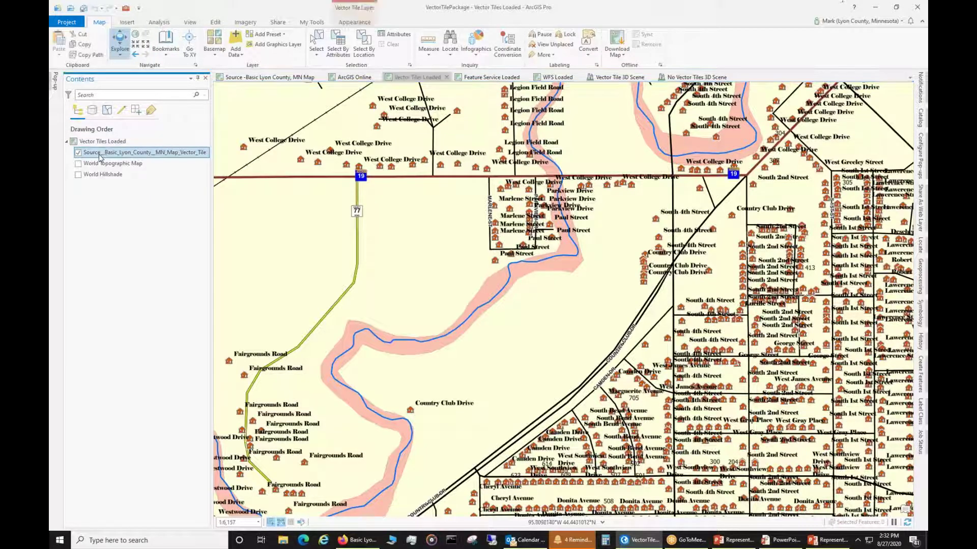
{"action": "right_click", "coordinate": [100, 156]}
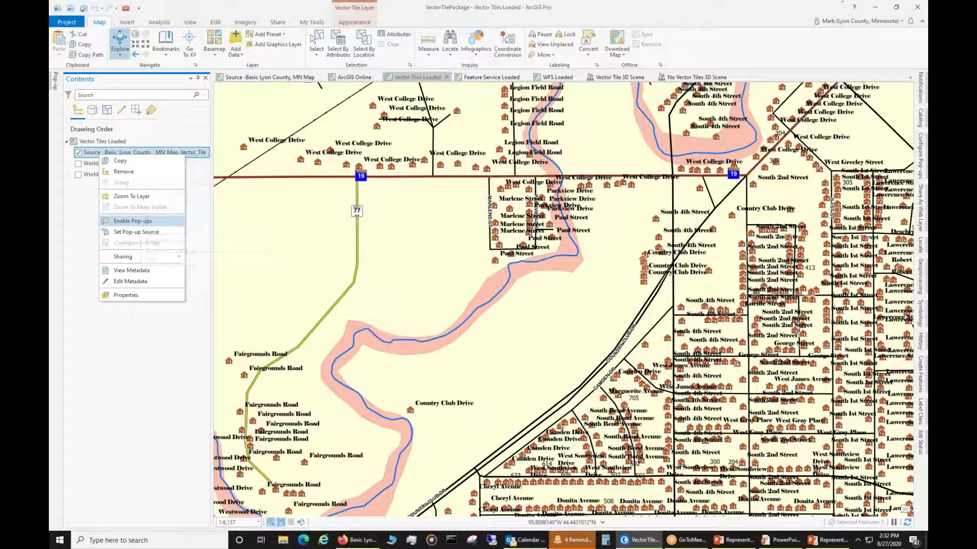
{"action": "left_click", "coordinate": [133, 221]}
{"action": "left_click", "coordinate": [708, 312]}
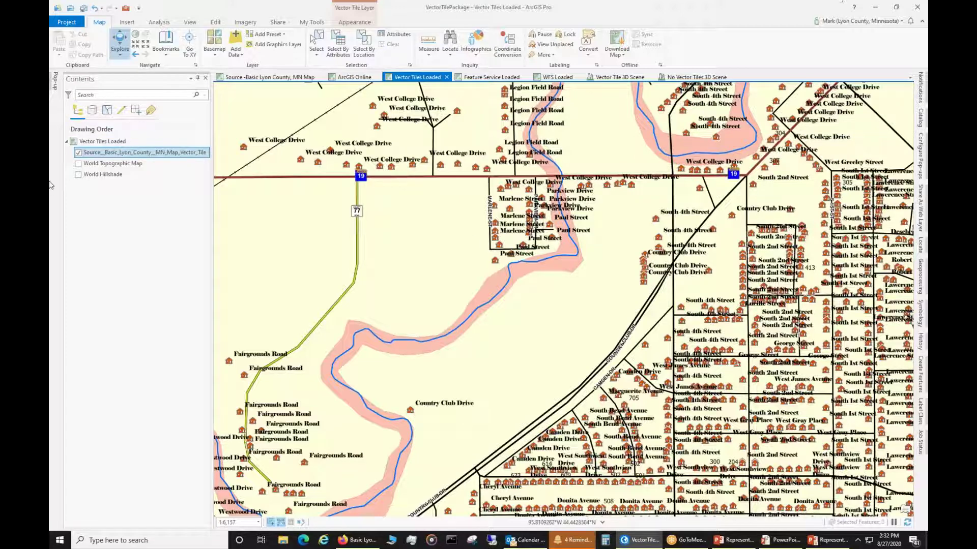
{"action": "right_click", "coordinate": [112, 152]}
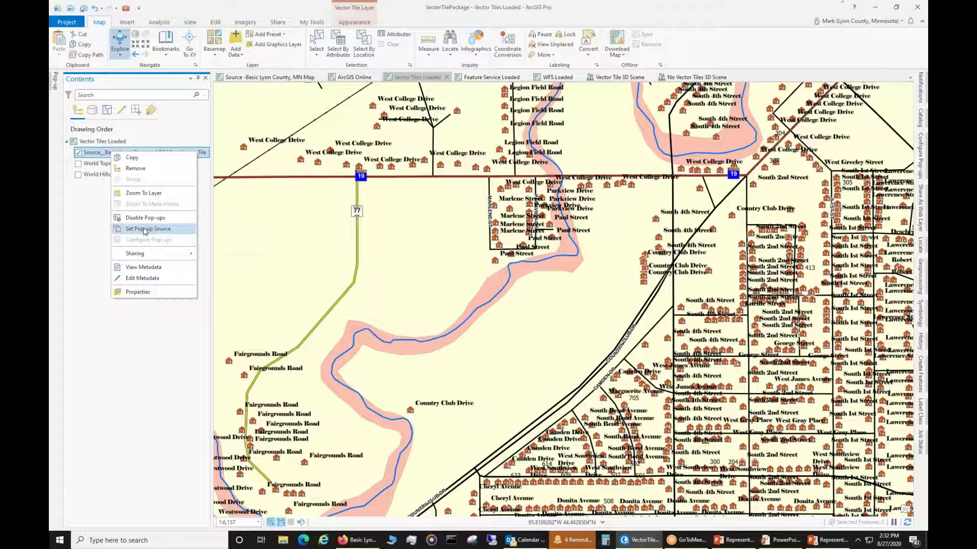
Step: Set the layer's pop-up source to the SiteAddresses item, then identify a map location
{"action": "left_click", "coordinate": [145, 230]}
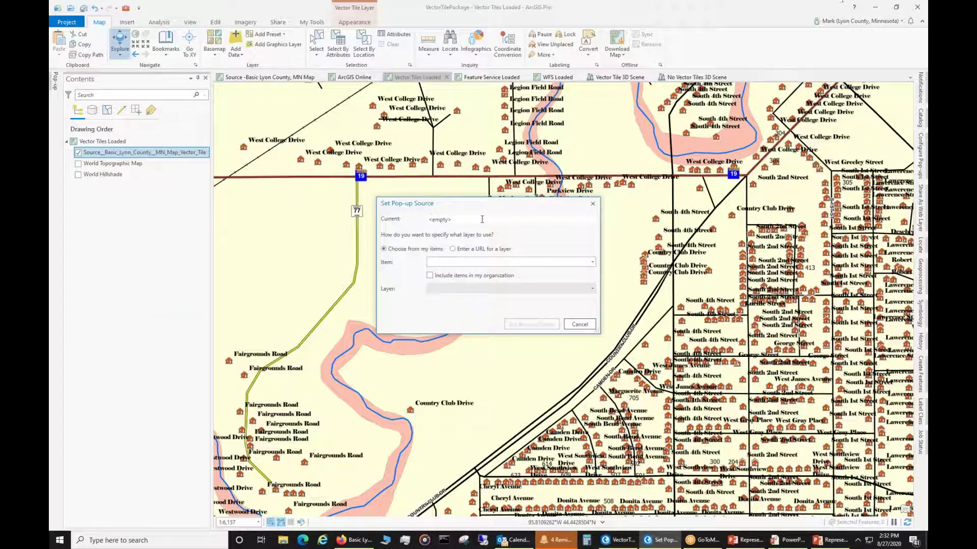
{"action": "left_click", "coordinate": [593, 262]}
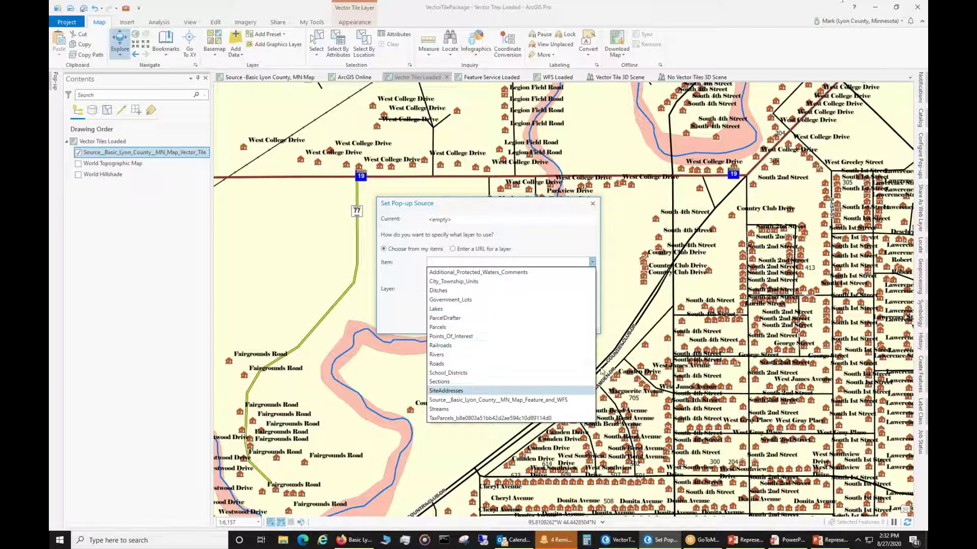
{"action": "left_click", "coordinate": [459, 391]}
{"action": "left_click", "coordinate": [531, 324]}
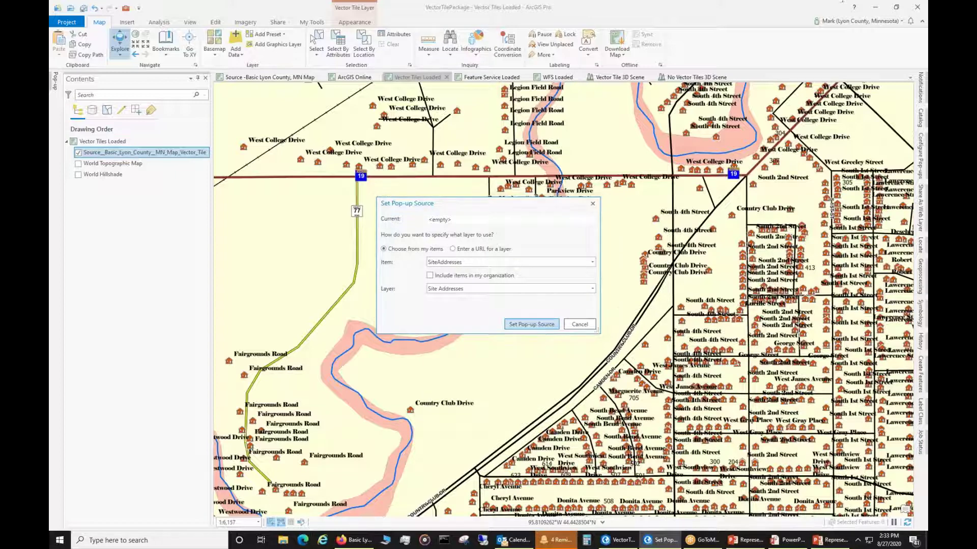
{"action": "left_click", "coordinate": [708, 271]}
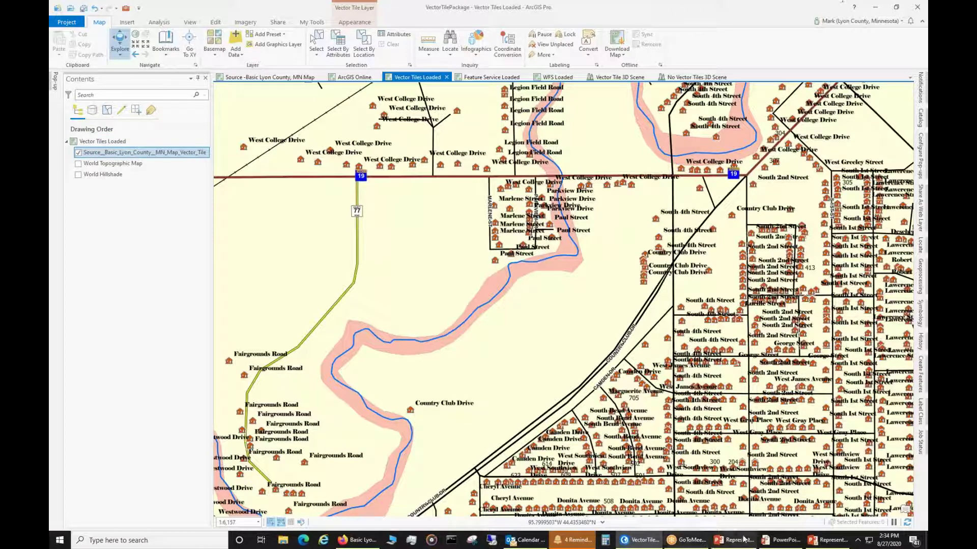
Step: Return to the Lyon County web map in Firefox and zoom out over Marshall
{"action": "left_click", "coordinate": [357, 540]}
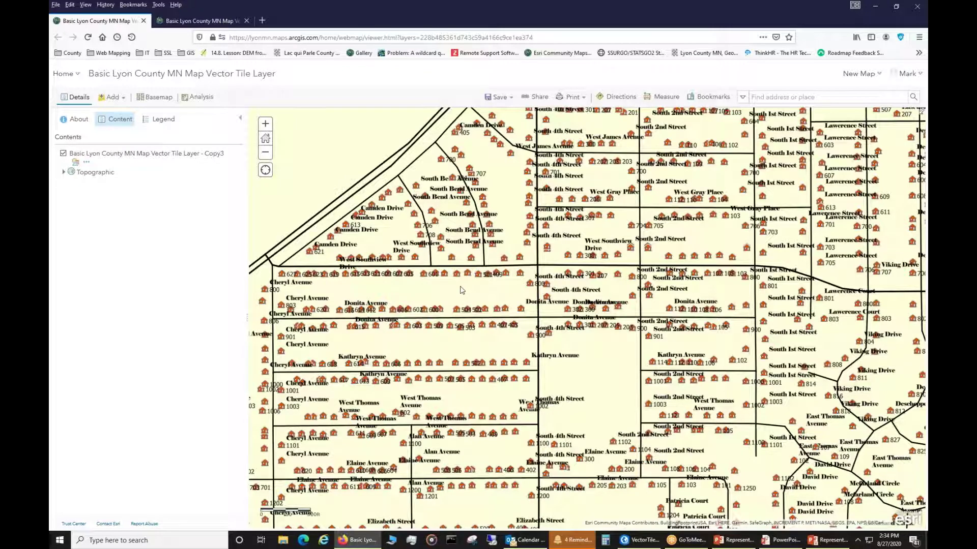
{"action": "scroll", "coordinate": [461, 290], "scroll_direction": "down", "scroll_amount": 4}
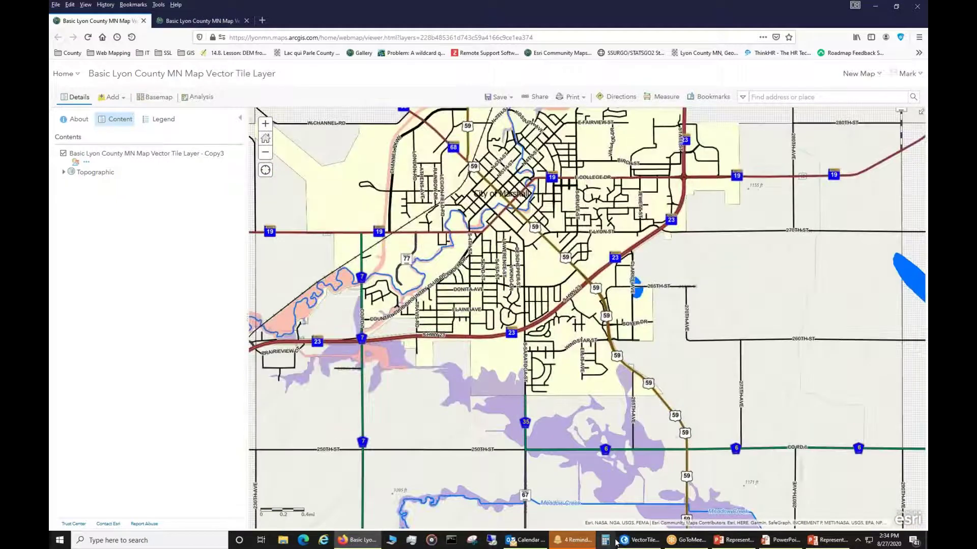
{"action": "mouse_move", "coordinate": [624, 542]}
Step: Open the Copy3 vector tile style editor and pan to Lake Marshall and Clifton Townships
{"action": "mouse_move", "coordinate": [646, 541]}
{"action": "left_click", "coordinate": [75, 162]}
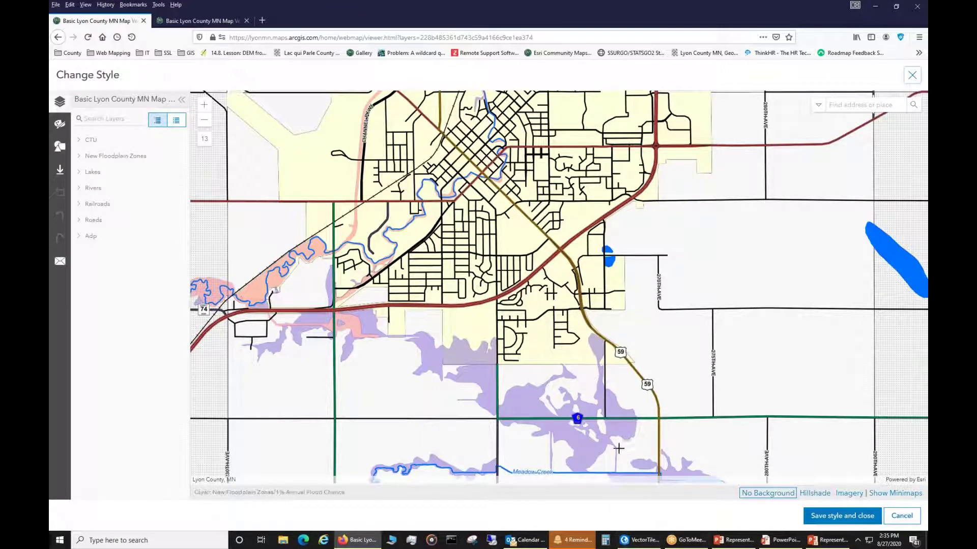
{"action": "scroll", "coordinate": [464, 279], "scroll_direction": "up", "scroll_amount": 1}
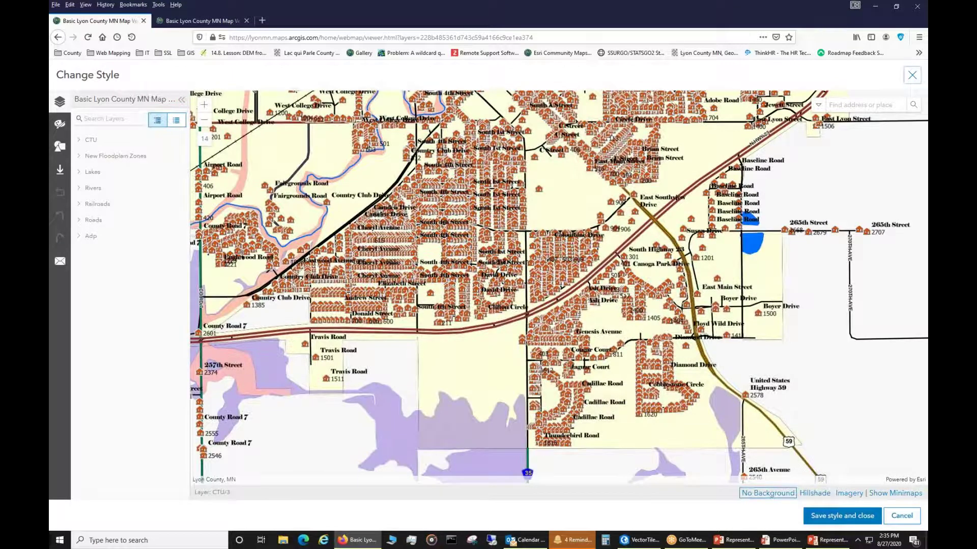
{"action": "scroll", "coordinate": [464, 286], "scroll_direction": "down", "scroll_amount": 2}
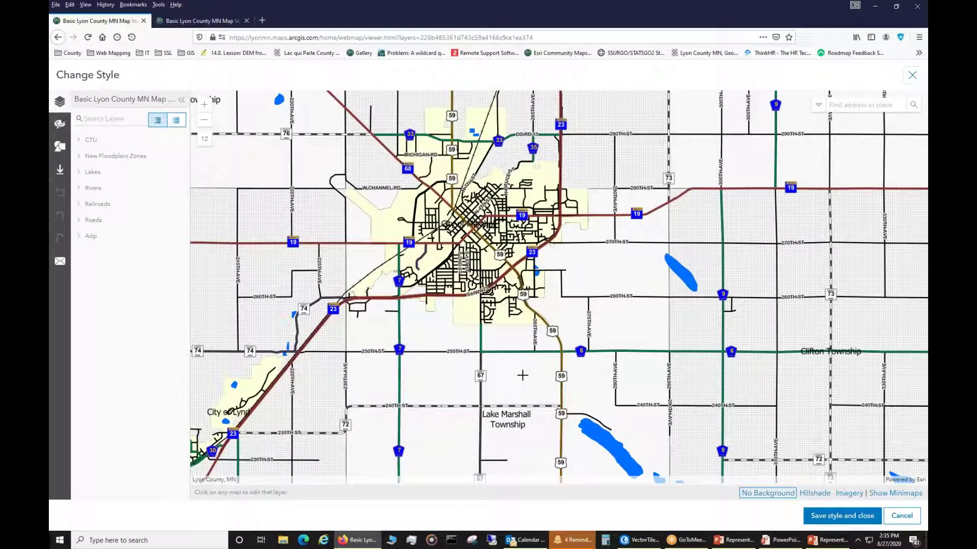
{"action": "left_click_drag", "start_coordinate": [607, 414], "coordinate": [499, 317]}
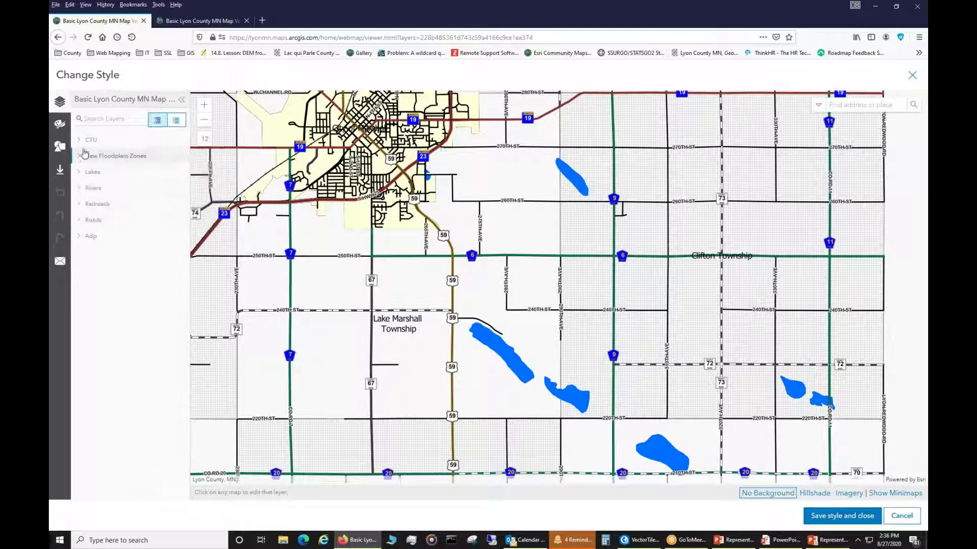
Step: Give the CTU Label Class 1 a pale yellow #feffdc halo, 2 px wide, and save the Copy3 style
{"action": "left_click", "coordinate": [80, 140]}
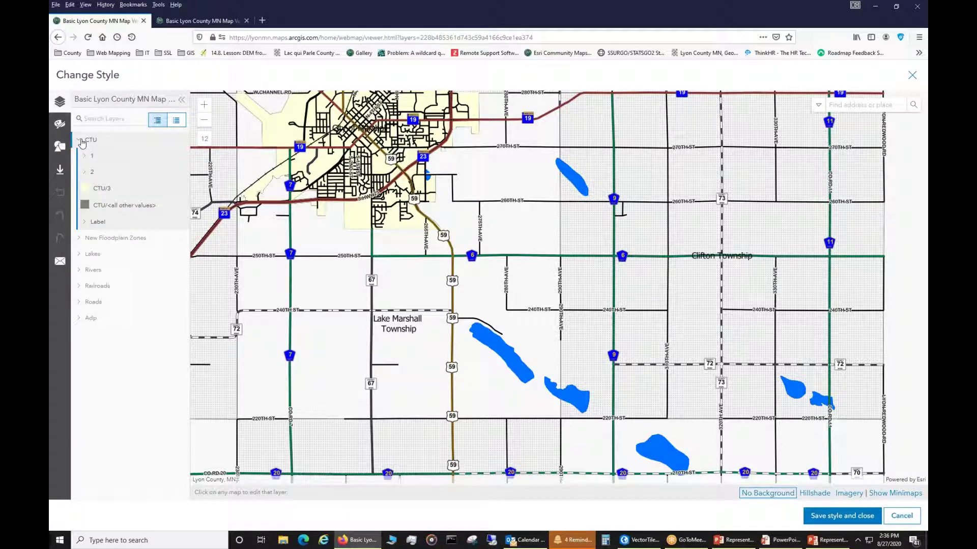
{"action": "left_click", "coordinate": [84, 222]}
{"action": "left_click", "coordinate": [114, 246]}
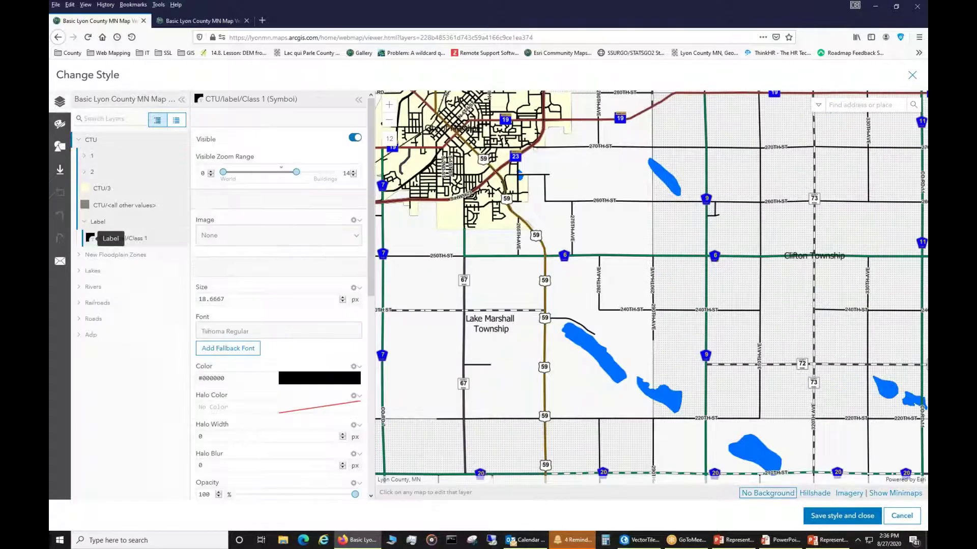
{"action": "scroll", "coordinate": [315, 305], "scroll_direction": "down", "scroll_amount": 3}
{"action": "left_click", "coordinate": [315, 305]}
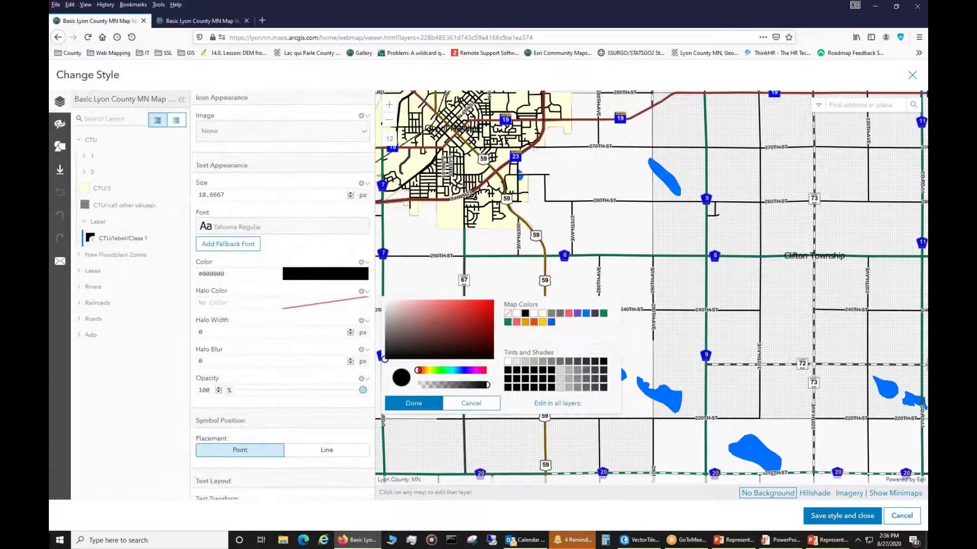
{"action": "left_click", "coordinate": [544, 314]}
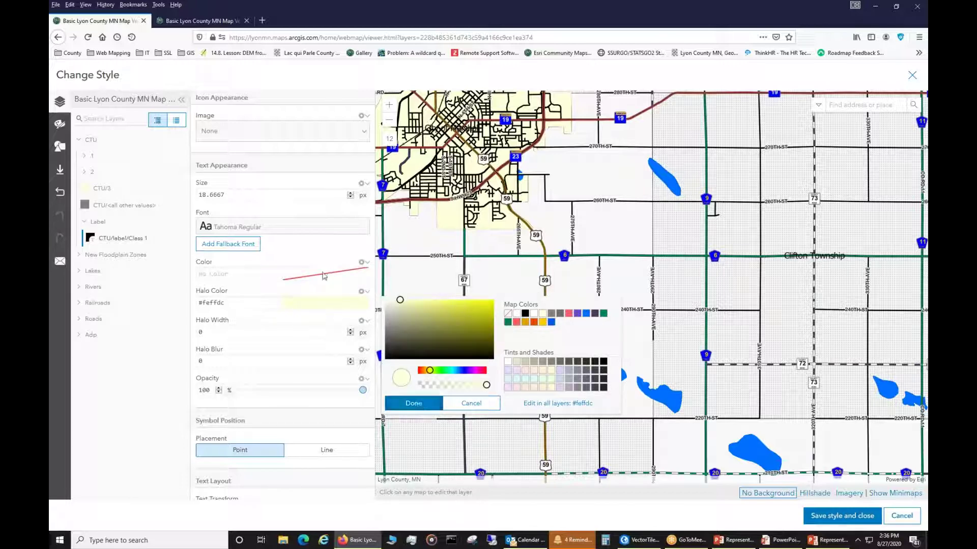
{"action": "left_click", "coordinate": [350, 333]}
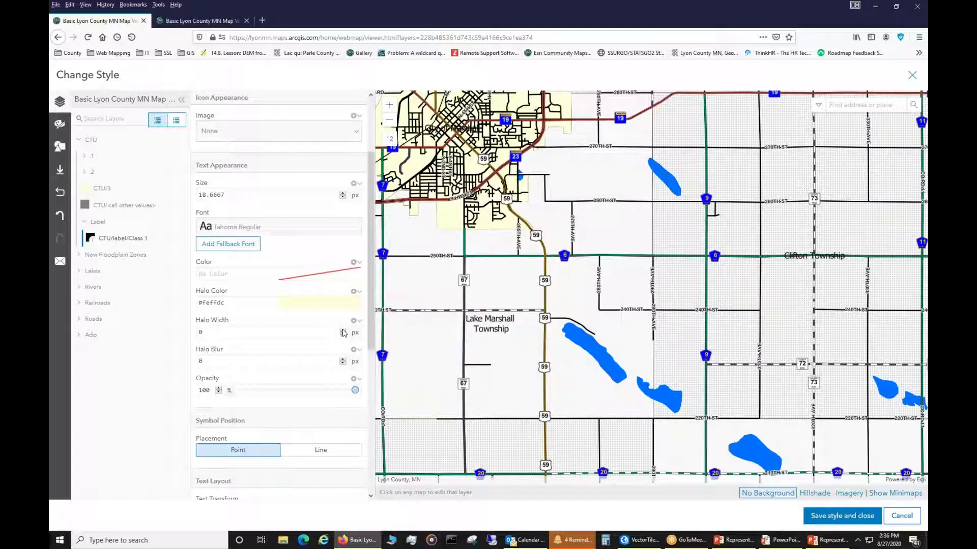
{"action": "left_click", "coordinate": [343, 330]}
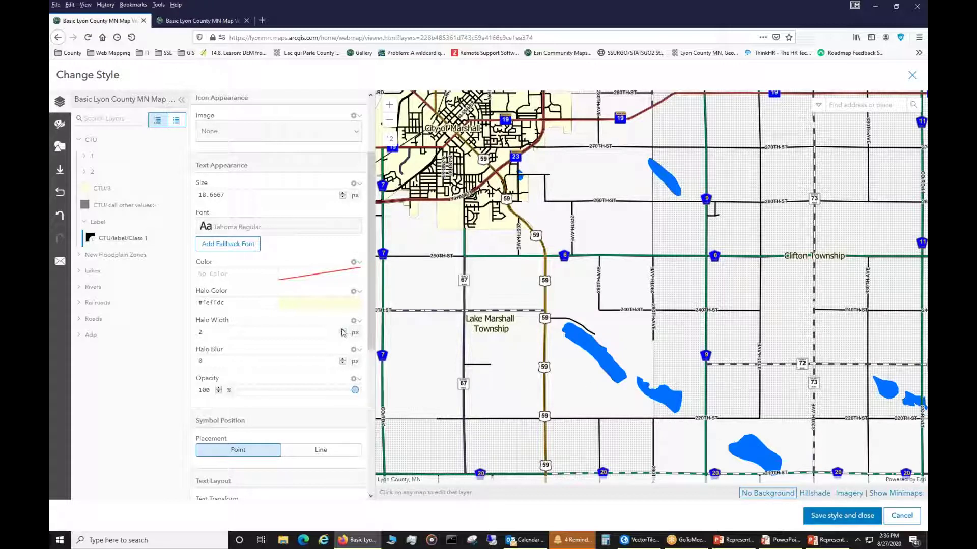
{"action": "left_click", "coordinate": [854, 517]}
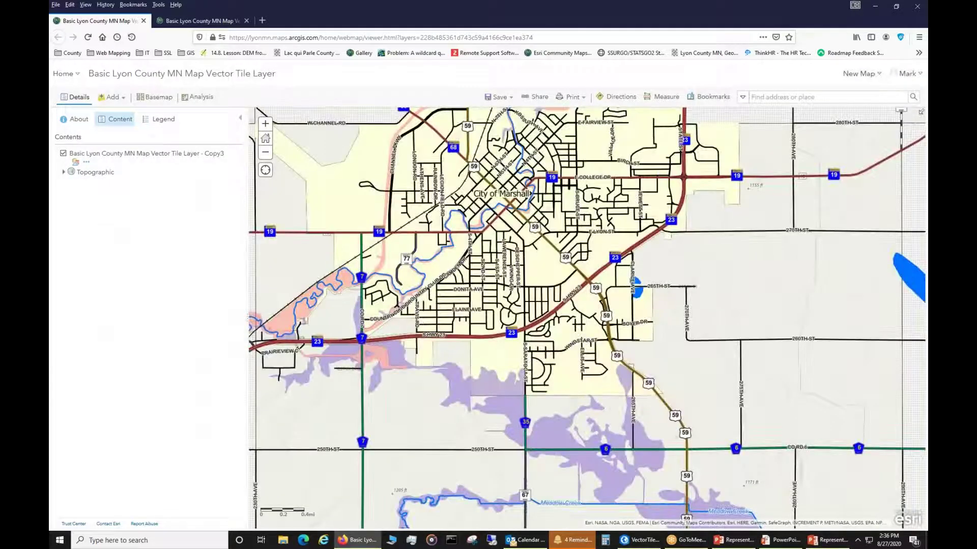
Step: Zoom out on the restyled Lyon County web map
{"action": "scroll", "coordinate": [727, 304], "scroll_direction": "down", "scroll_amount": 2}
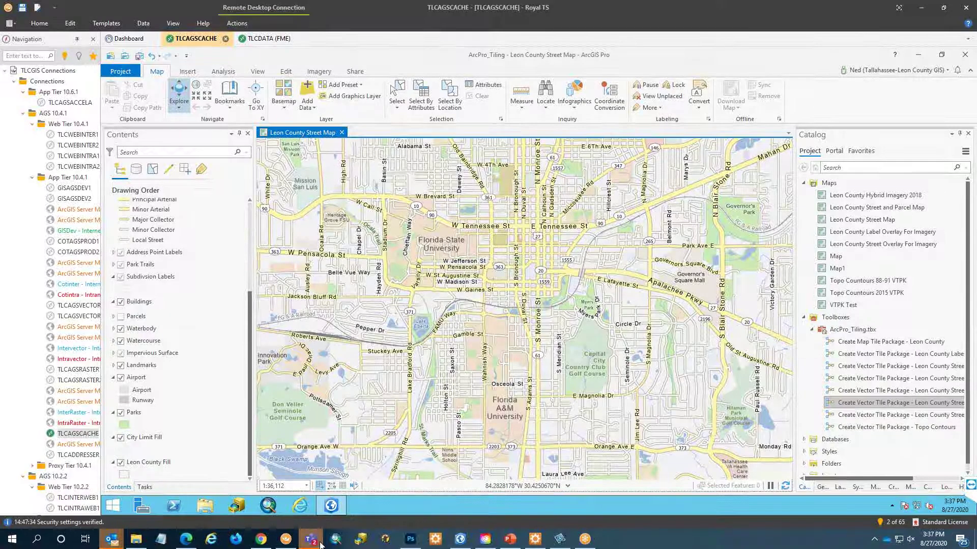
Step: Bring up the TLCGIS Vector Tiles story in Chrome and reset its map to the full Leon County view
{"action": "left_click", "coordinate": [269, 541]}
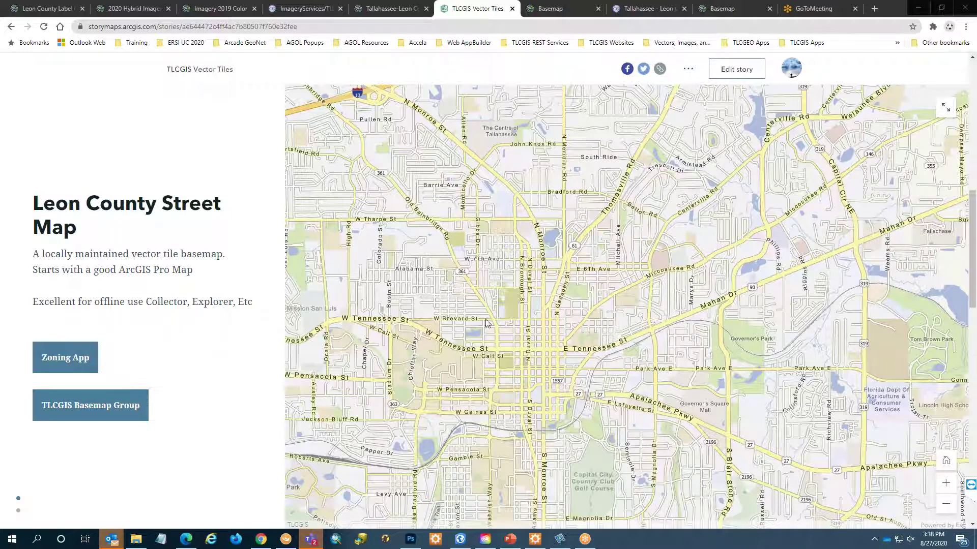
{"action": "left_click", "coordinate": [234, 174]}
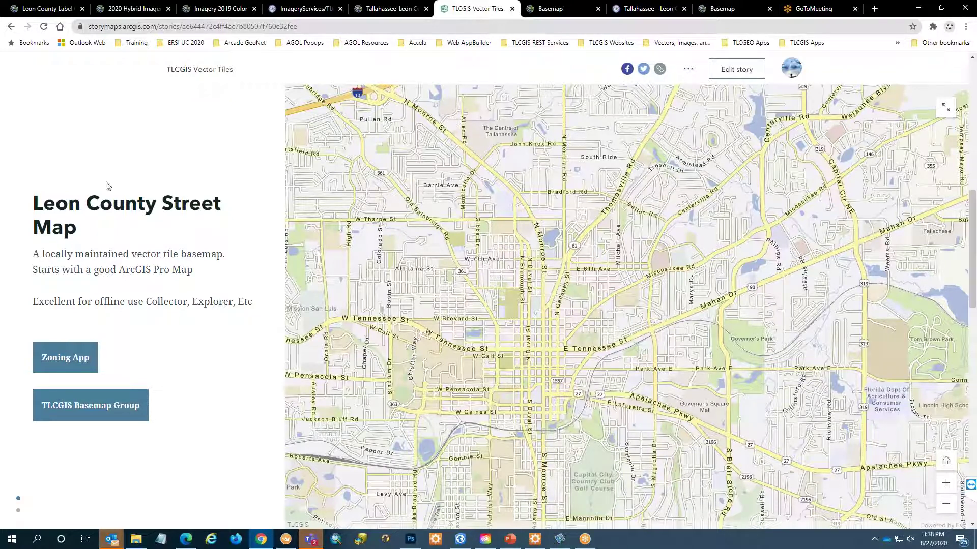
{"action": "left_click", "coordinate": [944, 462]}
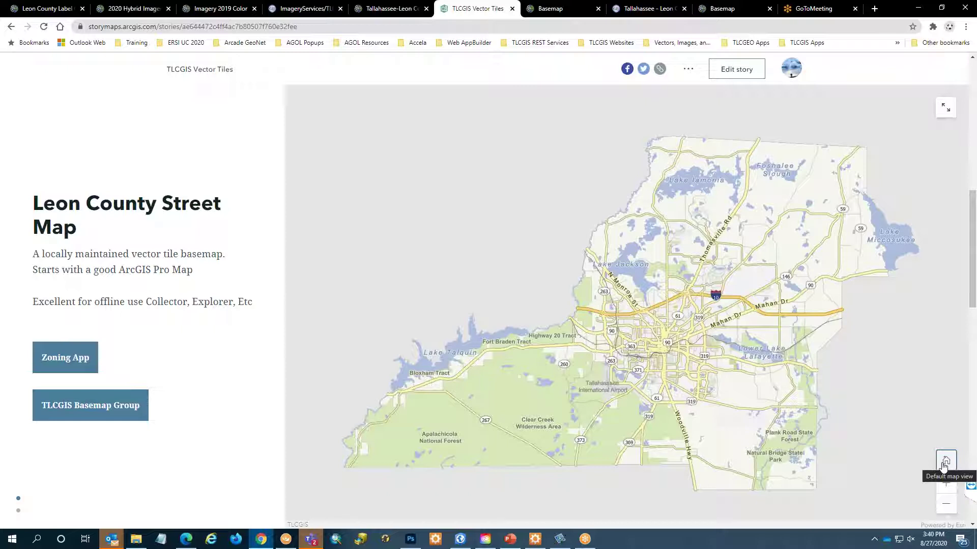
Step: Reset to the full county view, then box-zoom into west Tallahassee around Colorado St
{"action": "left_click", "coordinate": [945, 462]}
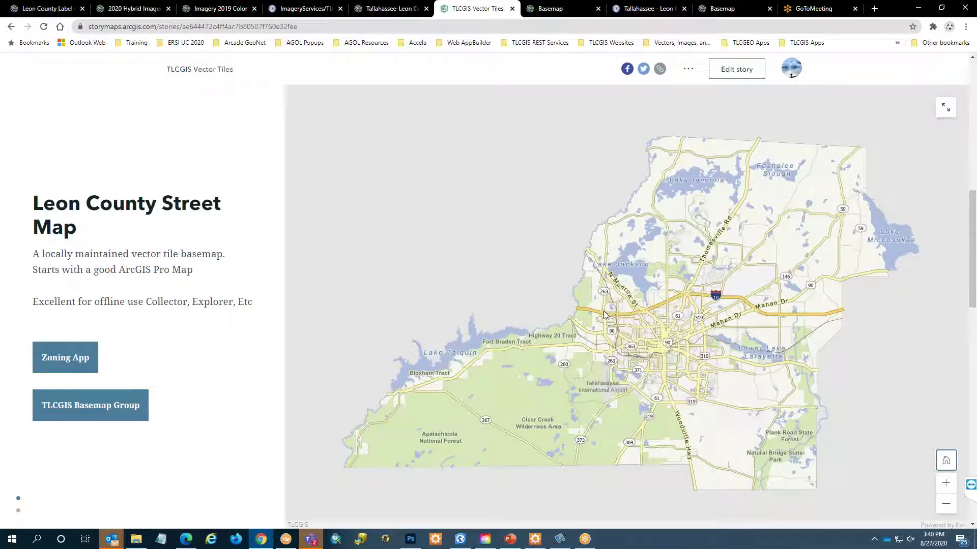
{"action": "scroll", "coordinate": [603, 315], "scroll_direction": "up", "scroll_amount": 5}
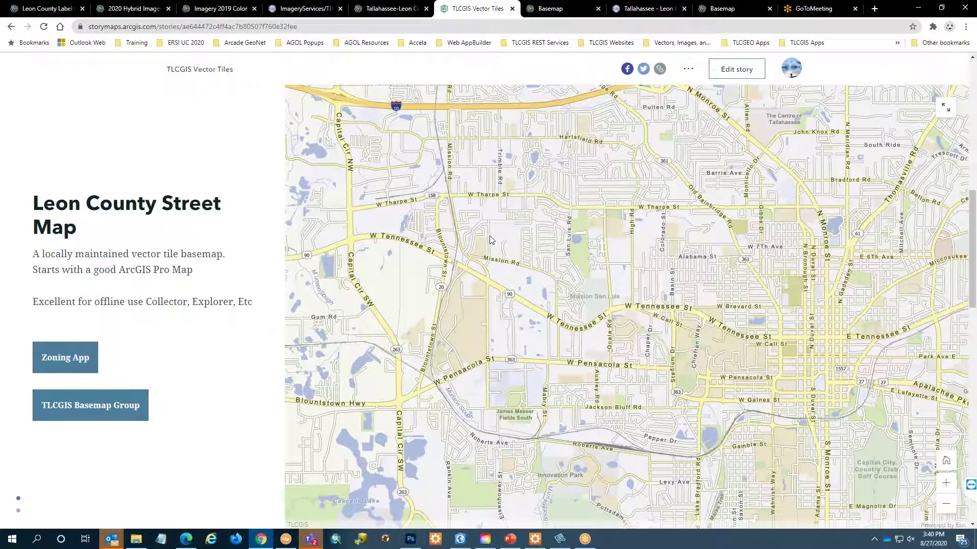
{"action": "left_click_drag", "start_coordinate": [538, 209], "coordinate": [724, 317]}
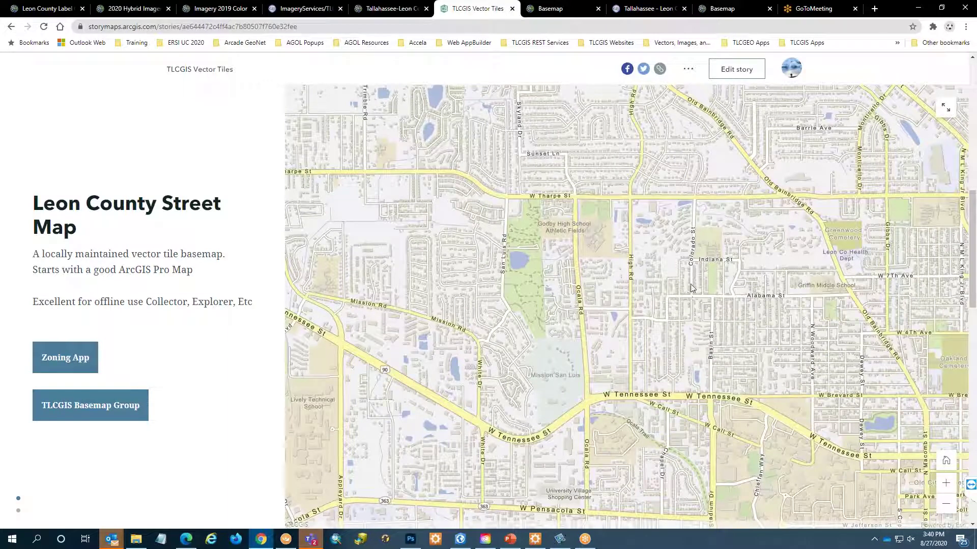
{"action": "left_click_drag", "start_coordinate": [691, 288], "coordinate": [805, 393]}
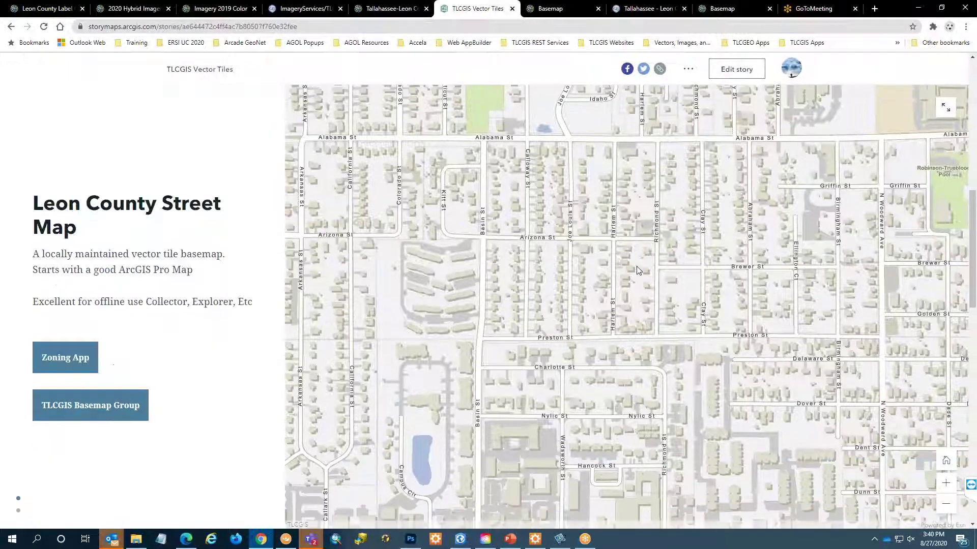
Step: Pan to the W Tennessee St and Dewey St blocks and zoom in further
{"action": "scroll", "coordinate": [626, 247], "scroll_direction": "up", "scroll_amount": 2}
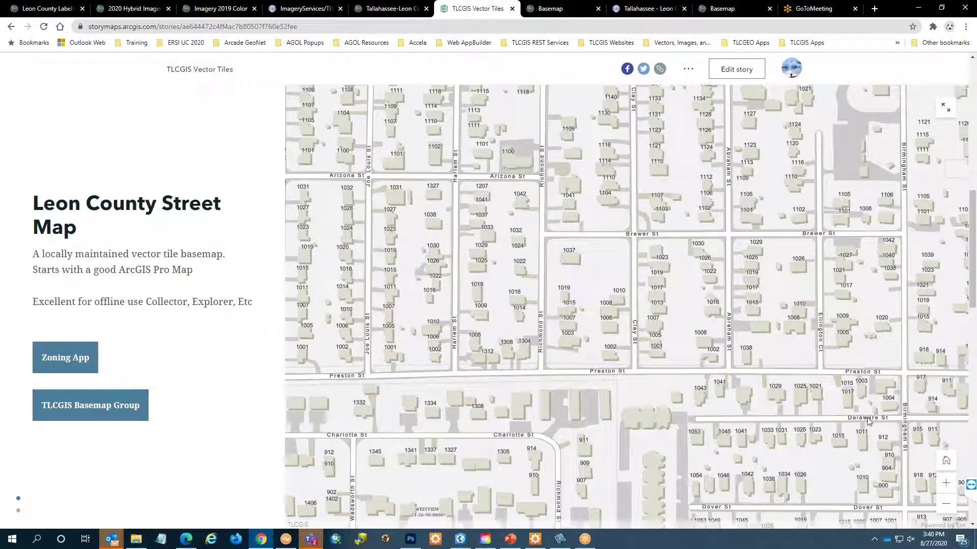
{"action": "left_click_drag", "start_coordinate": [866, 422], "coordinate": [844, 408]}
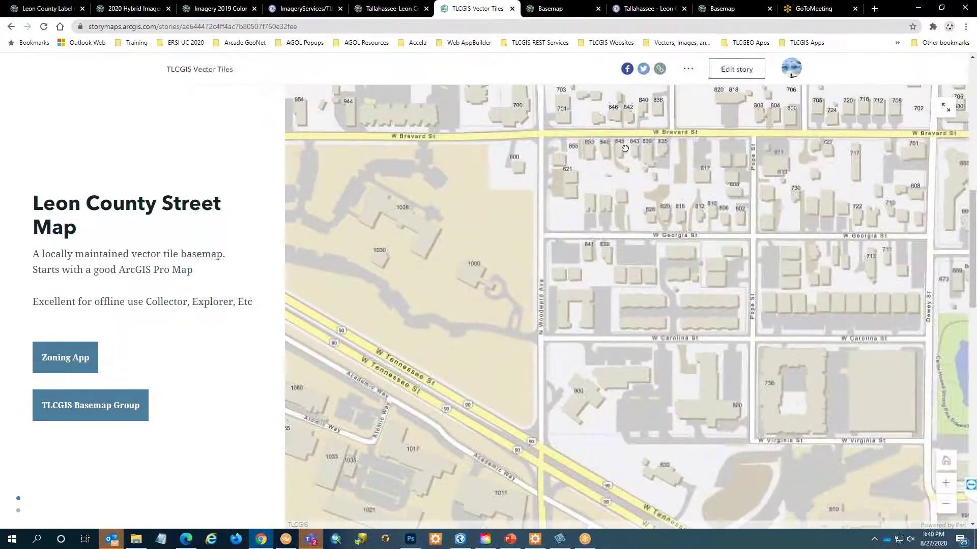
{"action": "left_click_drag", "start_coordinate": [839, 422], "coordinate": [474, 112]}
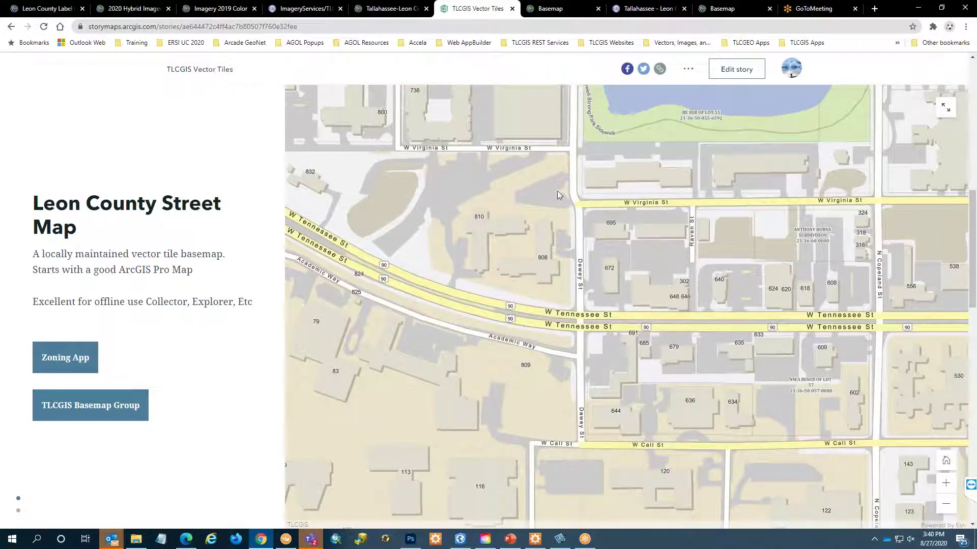
{"action": "scroll", "coordinate": [721, 209], "scroll_direction": "up", "scroll_amount": 2}
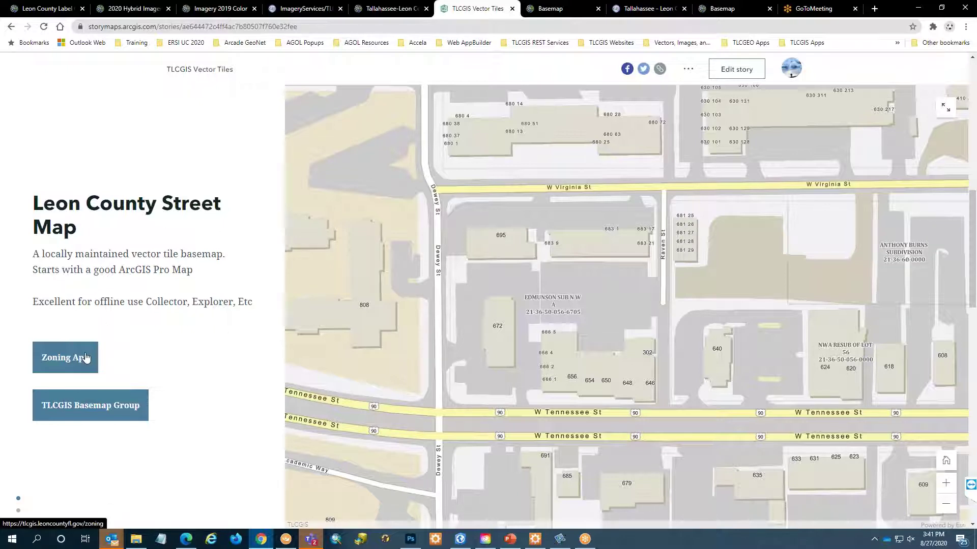
Step: Open the TLCGIS Basemap group page and scroll through its overview
{"action": "left_click", "coordinate": [101, 409]}
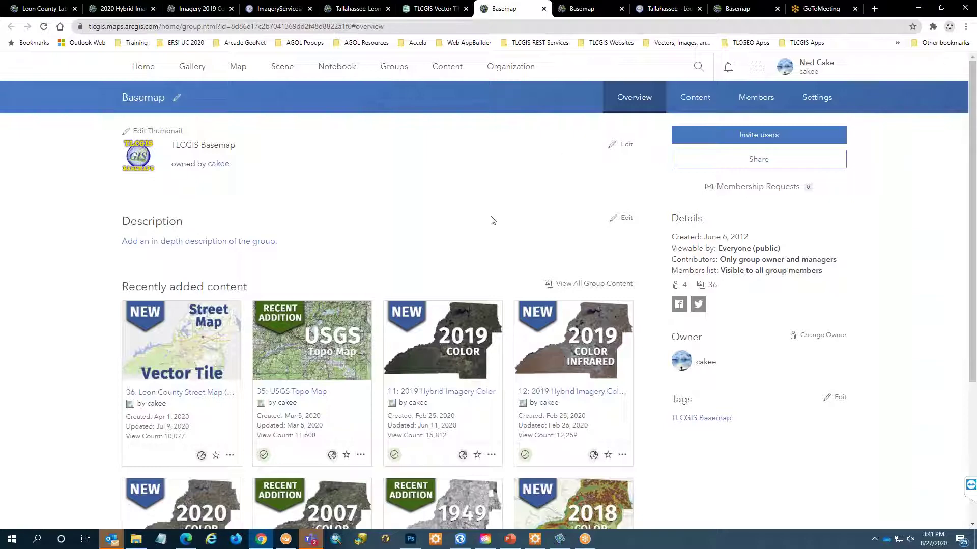
{"action": "scroll", "coordinate": [490, 220], "scroll_direction": "down", "scroll_amount": 2}
{"action": "scroll", "coordinate": [491, 219], "scroll_direction": "down", "scroll_amount": 1}
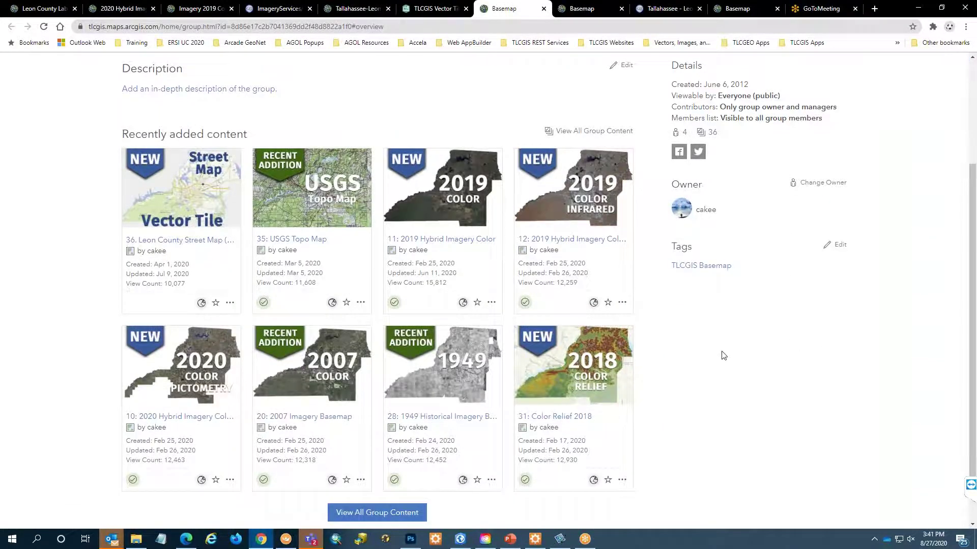
{"action": "scroll", "coordinate": [550, 436], "scroll_direction": "down", "scroll_amount": 2}
Step: List all of the Basemap group's content and scroll through the first page
{"action": "left_click", "coordinate": [396, 460]}
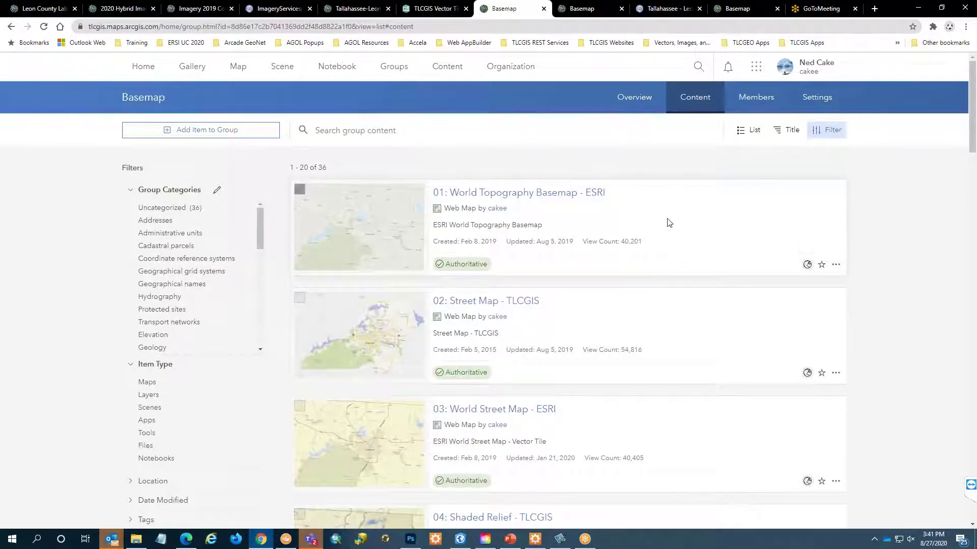
{"action": "scroll", "coordinate": [668, 223], "scroll_direction": "down", "scroll_amount": 5}
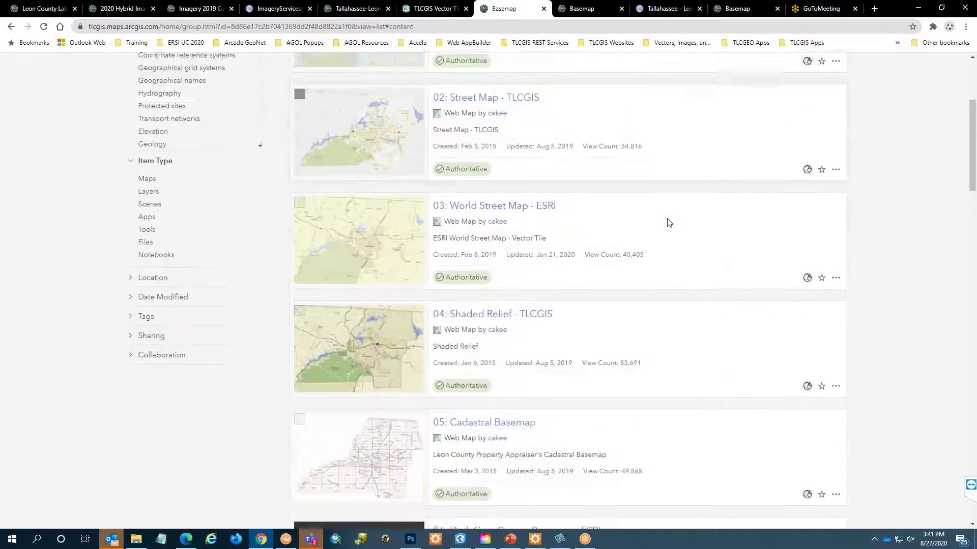
{"action": "scroll", "coordinate": [668, 222], "scroll_direction": "down", "scroll_amount": 2}
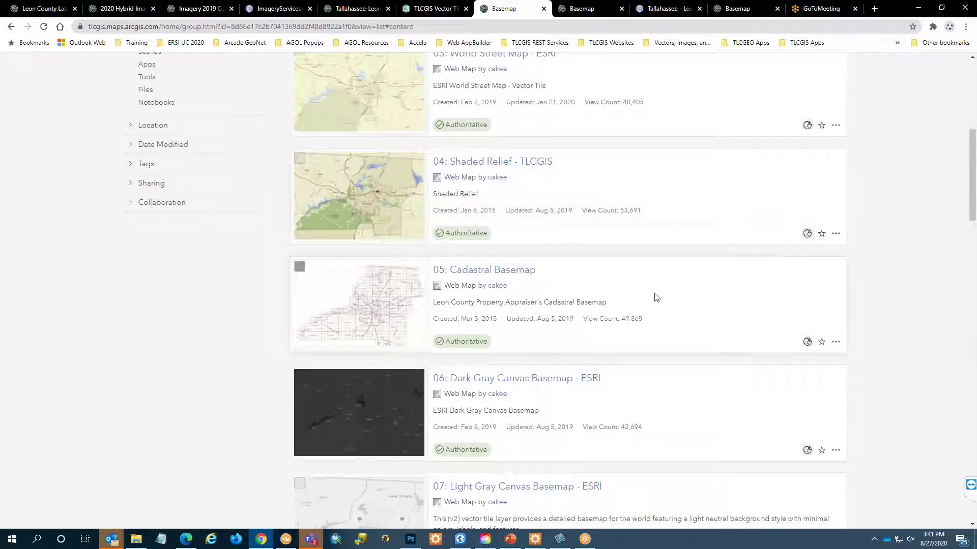
{"action": "scroll", "coordinate": [656, 297], "scroll_direction": "down", "scroll_amount": 2}
{"action": "scroll", "coordinate": [656, 296], "scroll_direction": "down", "scroll_amount": 2}
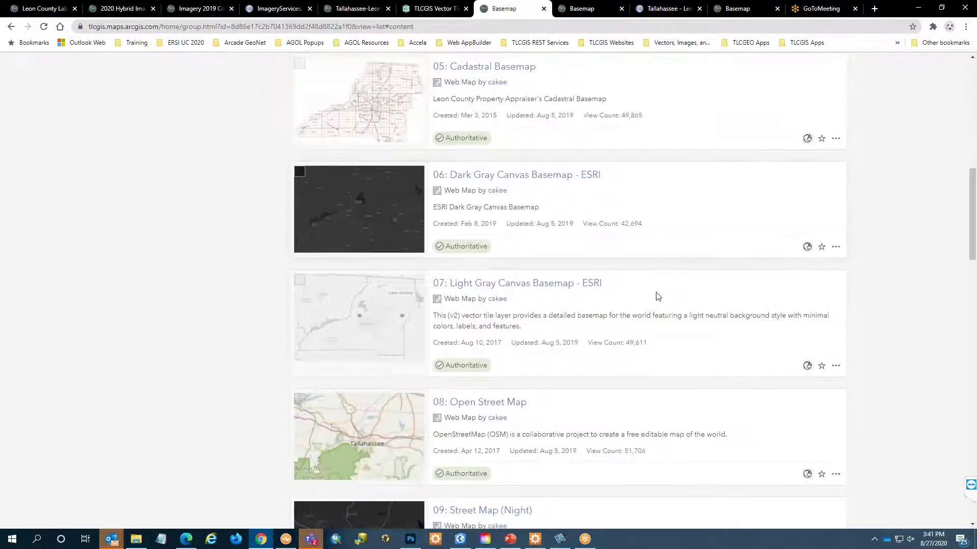
{"action": "scroll", "coordinate": [656, 296], "scroll_direction": "down", "scroll_amount": 5}
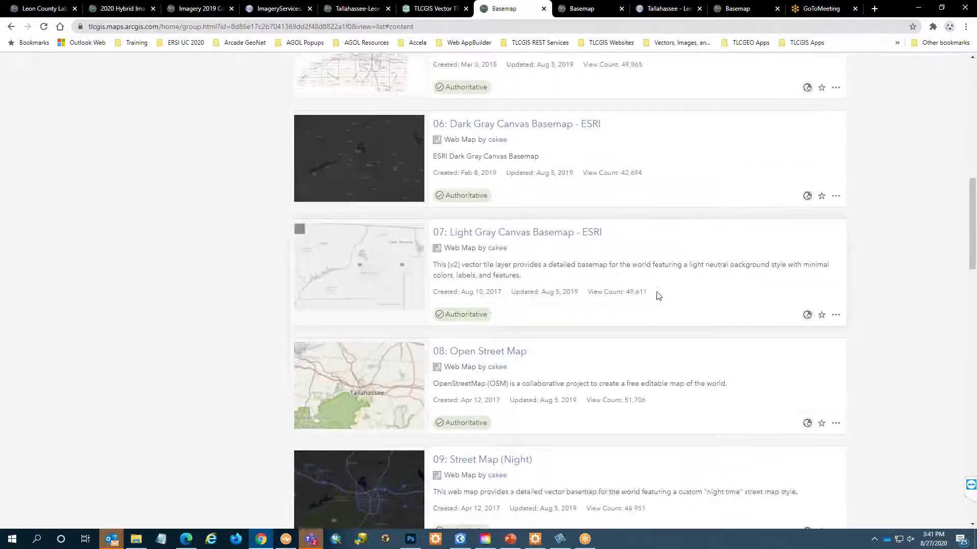
{"action": "scroll", "coordinate": [570, 290], "scroll_direction": "down", "scroll_amount": 3}
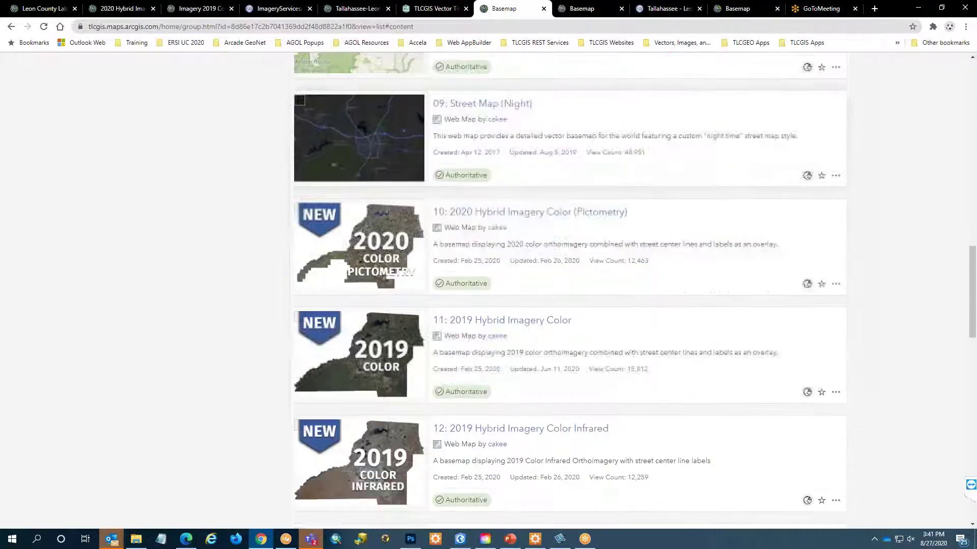
{"action": "scroll", "coordinate": [356, 306], "scroll_direction": "down", "scroll_amount": 1}
{"action": "mouse_move", "coordinate": [316, 190]}
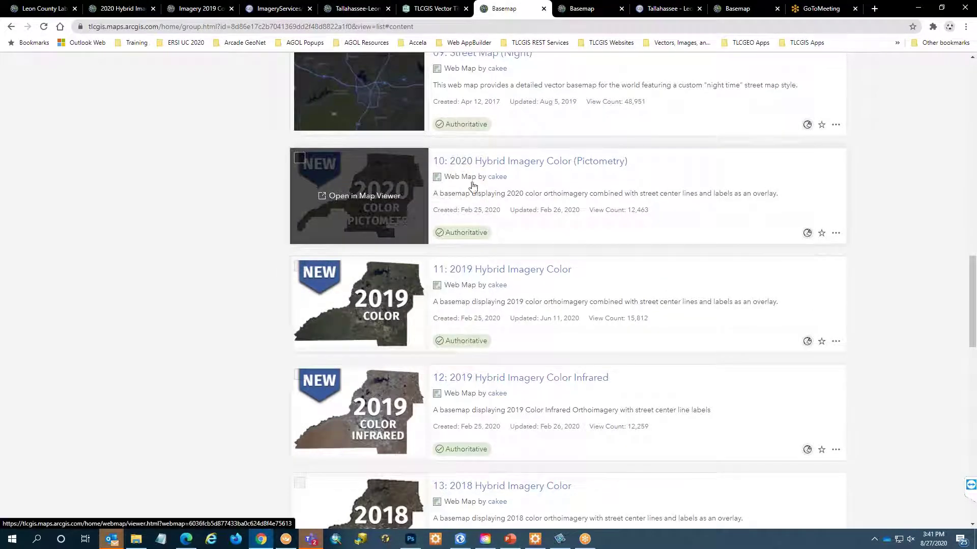
{"action": "scroll", "coordinate": [663, 221], "scroll_direction": "down", "scroll_amount": 9}
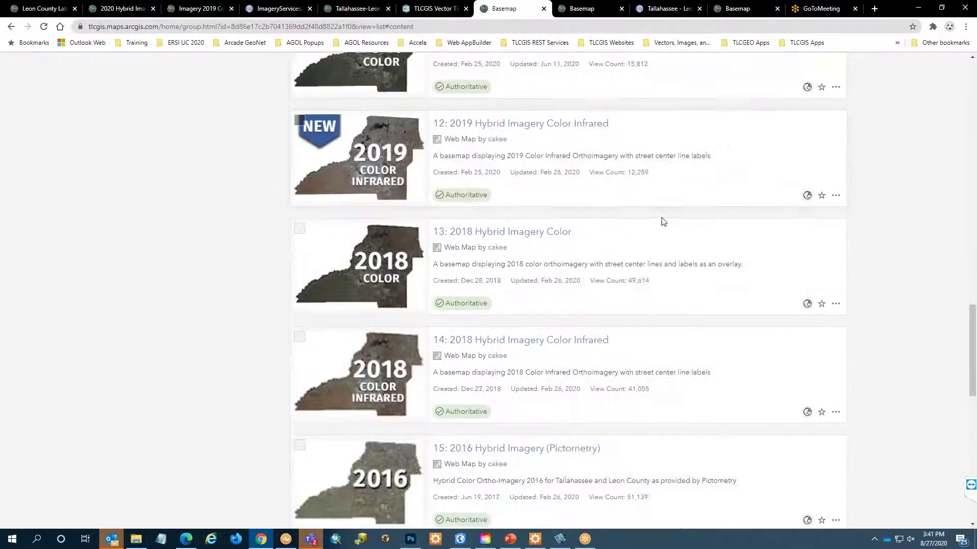
{"action": "scroll", "coordinate": [663, 221], "scroll_direction": "down", "scroll_amount": 4}
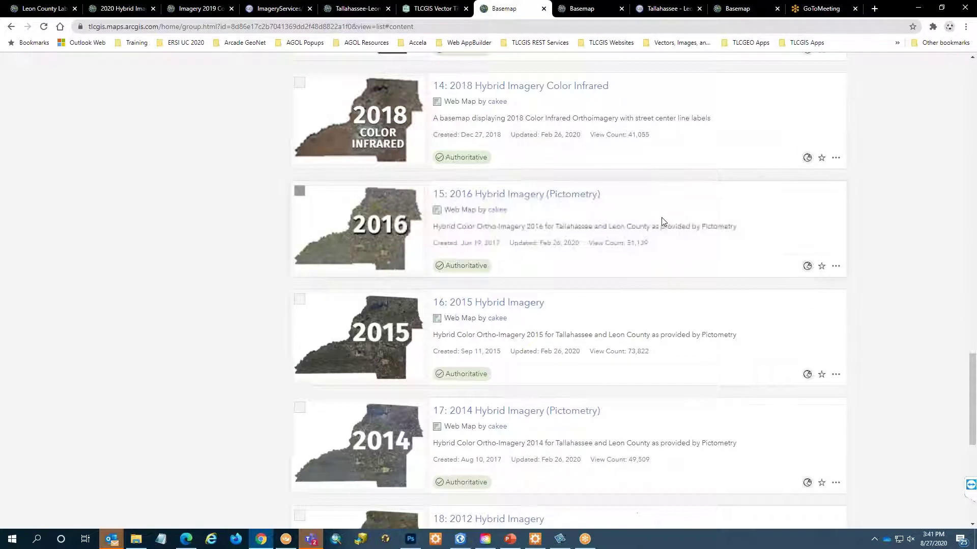
{"action": "scroll", "coordinate": [636, 239], "scroll_direction": "down", "scroll_amount": 3}
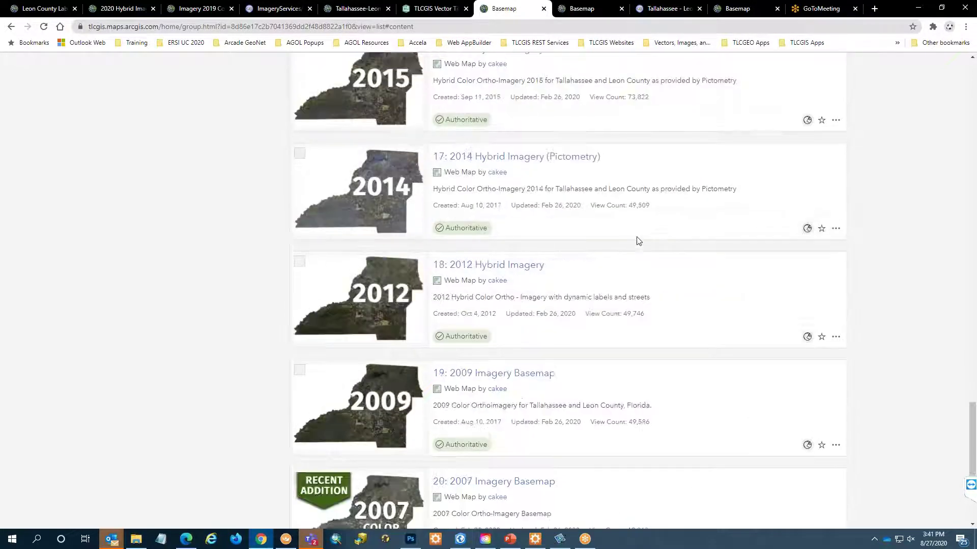
{"action": "scroll", "coordinate": [636, 238], "scroll_direction": "down", "scroll_amount": 2}
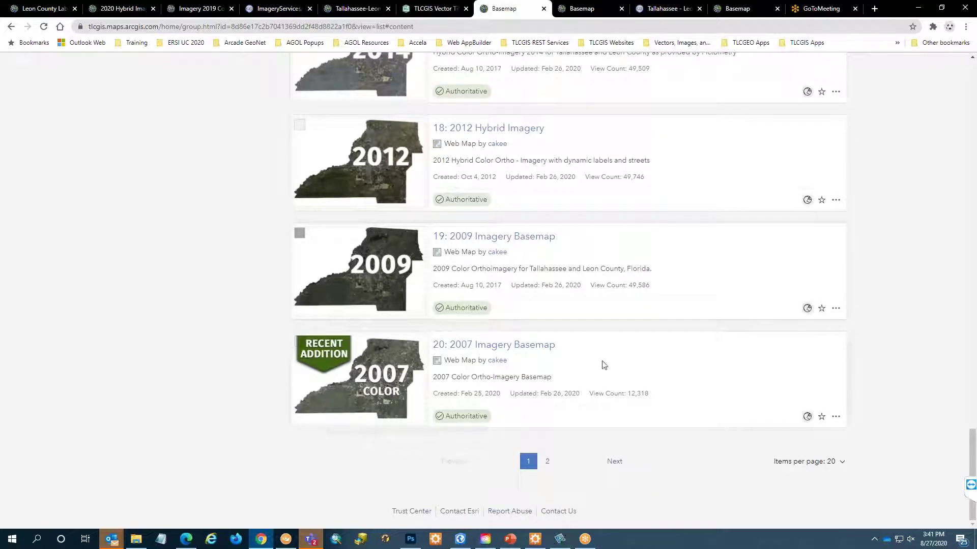
Step: Show page 2 of the group items and scroll to the 1966–1937 historical imagery basemaps
{"action": "left_click", "coordinate": [547, 461]}
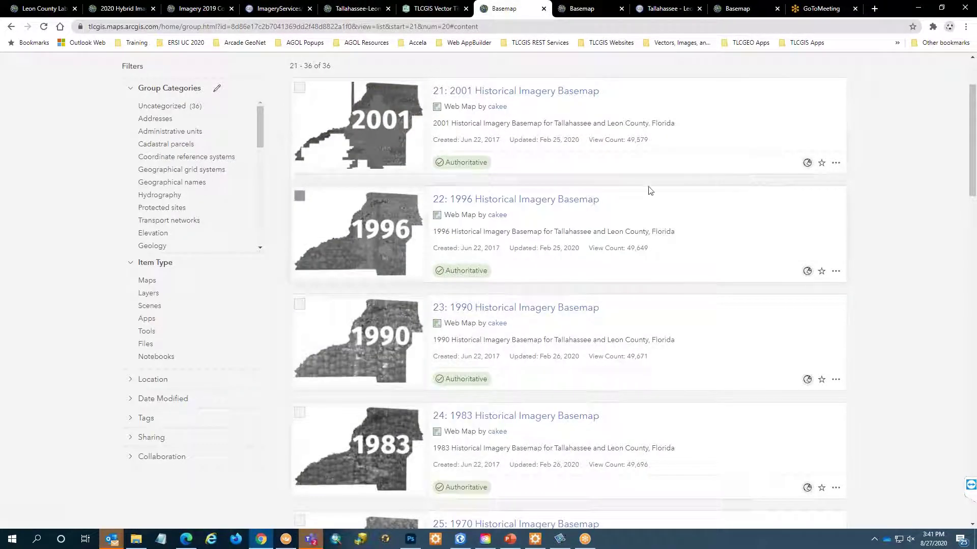
{"action": "scroll", "coordinate": [635, 174], "scroll_direction": "down", "scroll_amount": 1}
{"action": "scroll", "coordinate": [635, 174], "scroll_direction": "down", "scroll_amount": 1}
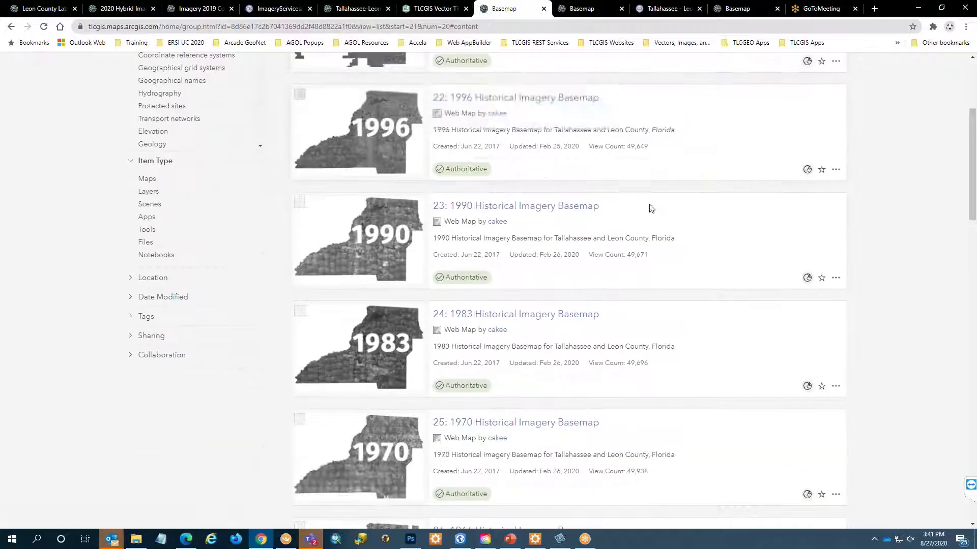
{"action": "scroll", "coordinate": [658, 235], "scroll_direction": "down", "scroll_amount": 5}
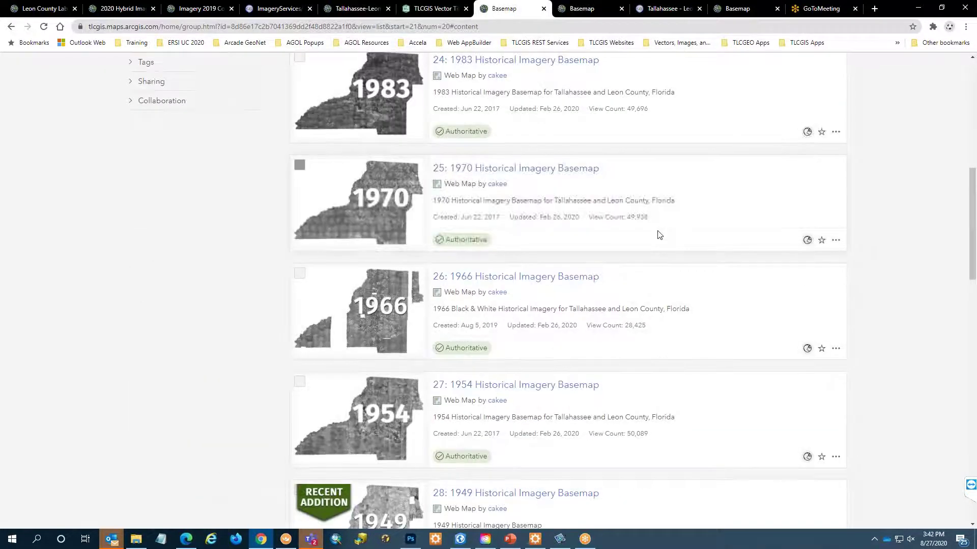
{"action": "scroll", "coordinate": [659, 235], "scroll_direction": "down", "scroll_amount": 3}
{"action": "scroll", "coordinate": [659, 235], "scroll_direction": "down", "scroll_amount": 9}
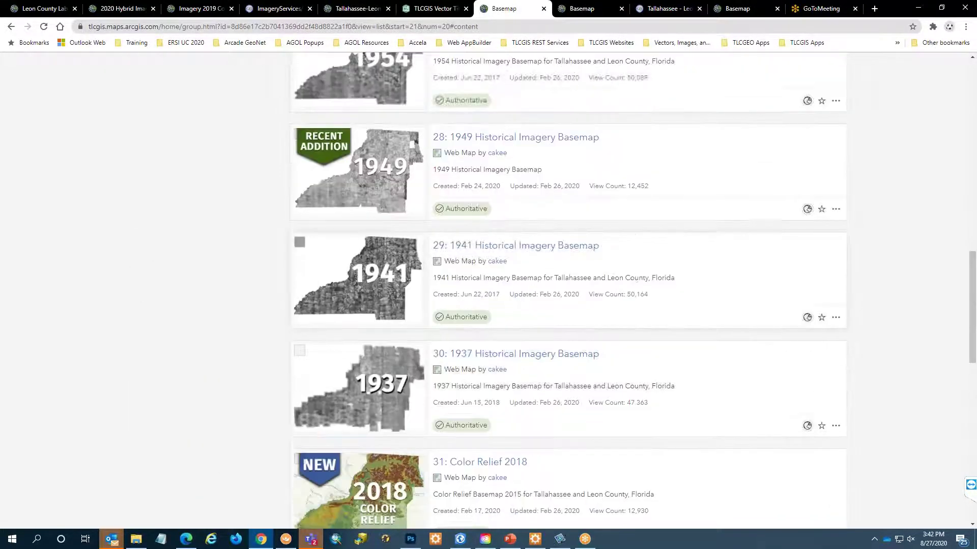
{"action": "scroll", "coordinate": [636, 278], "scroll_direction": "down", "scroll_amount": 8}
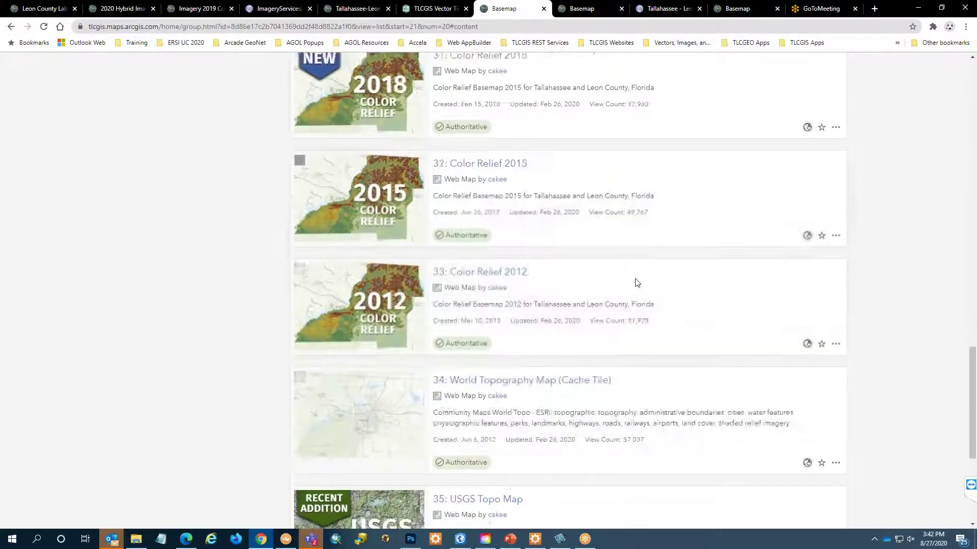
{"action": "mouse_move", "coordinate": [356, 388]}
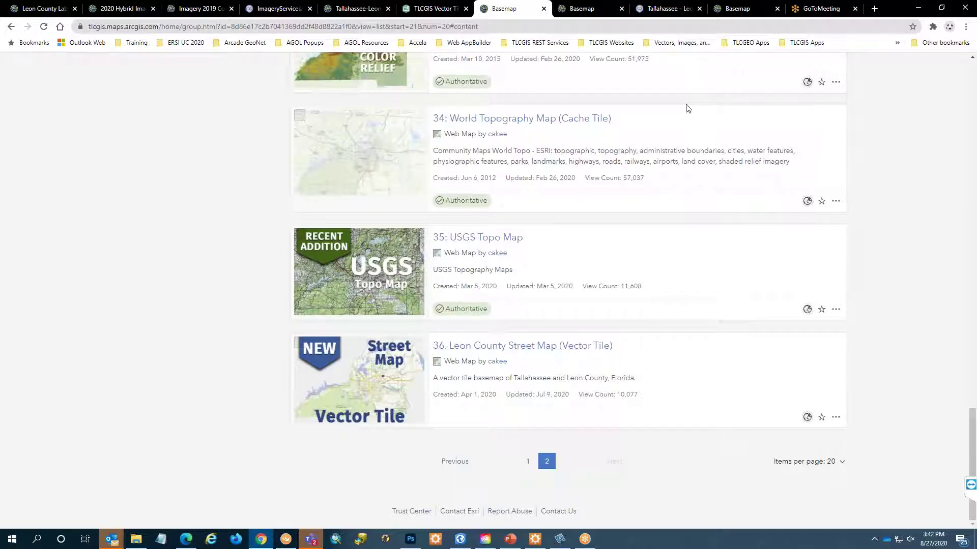
{"action": "scroll", "coordinate": [332, 249], "scroll_direction": "up", "scroll_amount": 9}
{"action": "scroll", "coordinate": [331, 249], "scroll_direction": "up", "scroll_amount": 7}
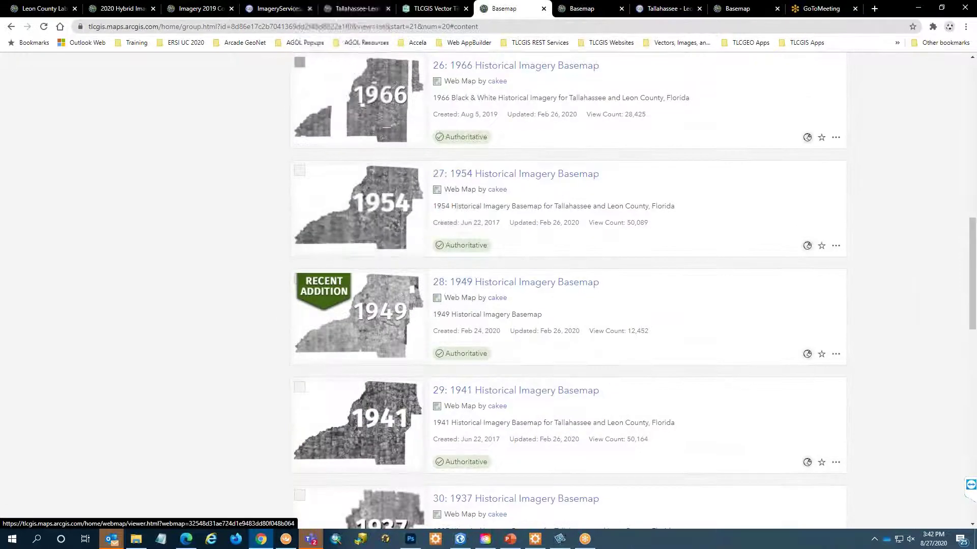
Step: Launch the Zoning App from the TLCGIS Vector Tiles story's Leon County Street Map slide
{"action": "left_click", "coordinate": [436, 9]}
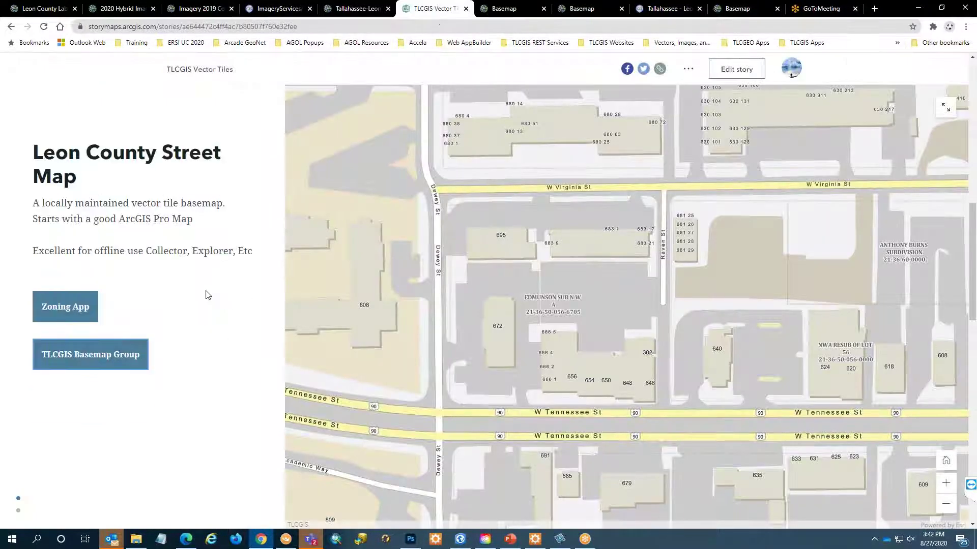
{"action": "left_click", "coordinate": [65, 311]}
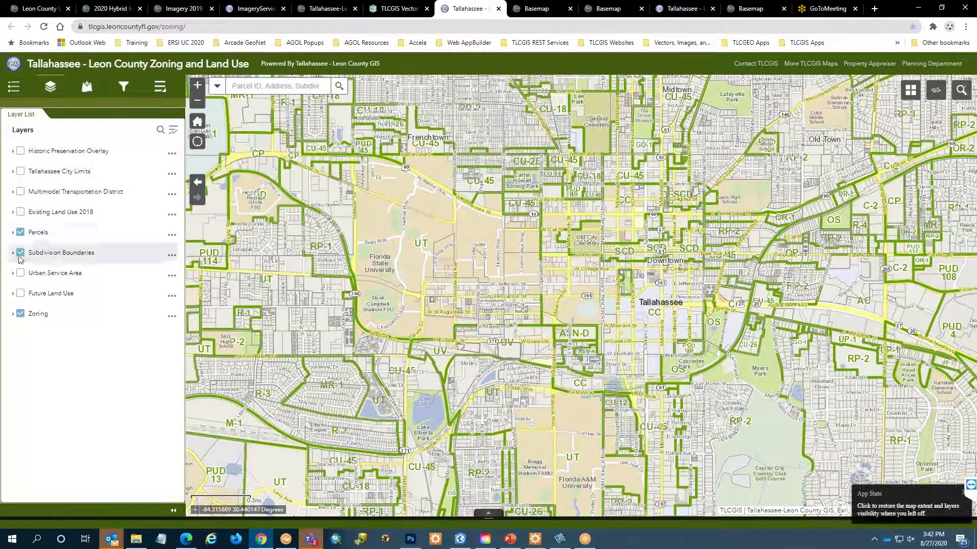
Step: Turn off the Zoning, Subdivision Boundaries and Parcels layers
{"action": "left_click", "coordinate": [20, 314]}
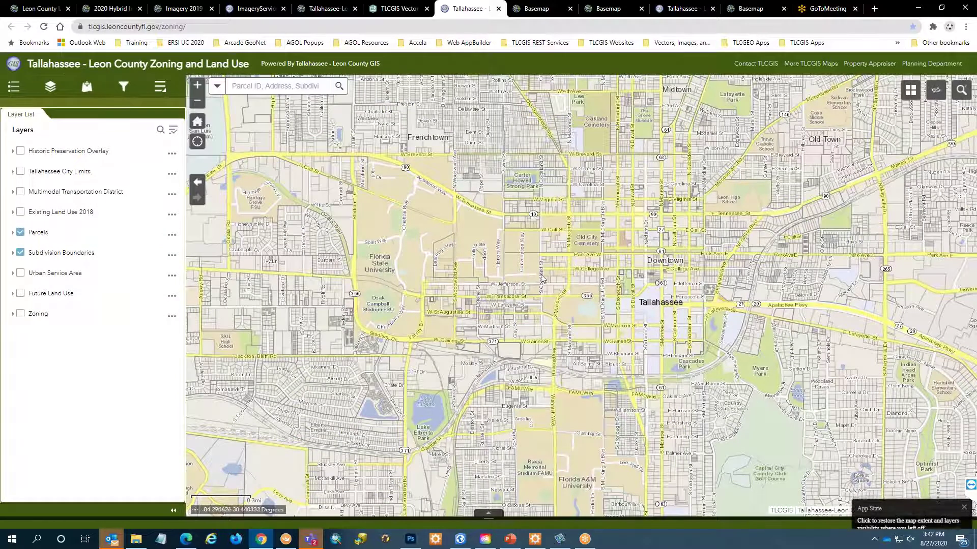
{"action": "left_click", "coordinate": [20, 252]}
{"action": "left_click", "coordinate": [20, 232]}
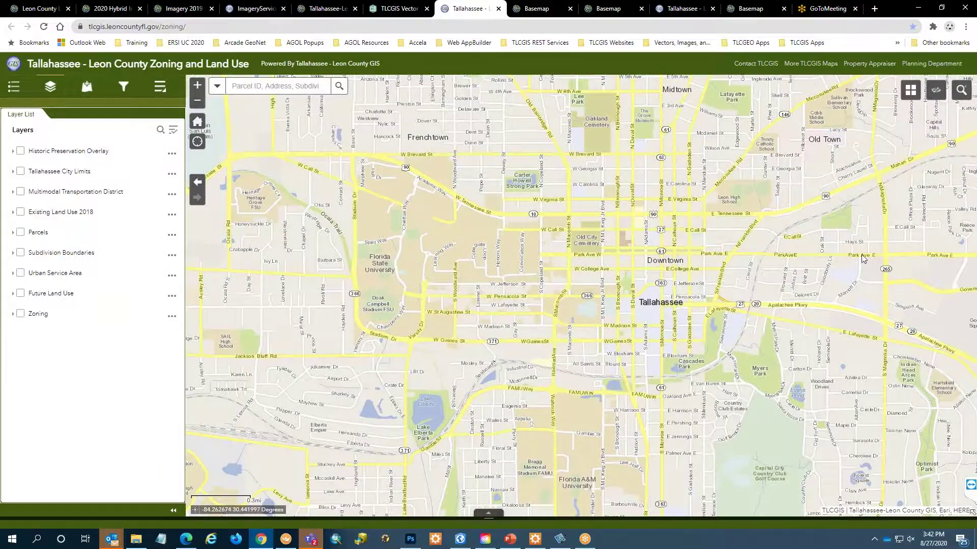
Step: Zoom into downtown Tallahassee around Park Ave E and Franklin Blvd
{"action": "left_click_drag", "start_coordinate": [863, 260], "coordinate": [693, 284]}
{"action": "scroll", "coordinate": [693, 285], "scroll_direction": "down", "scroll_amount": 1}
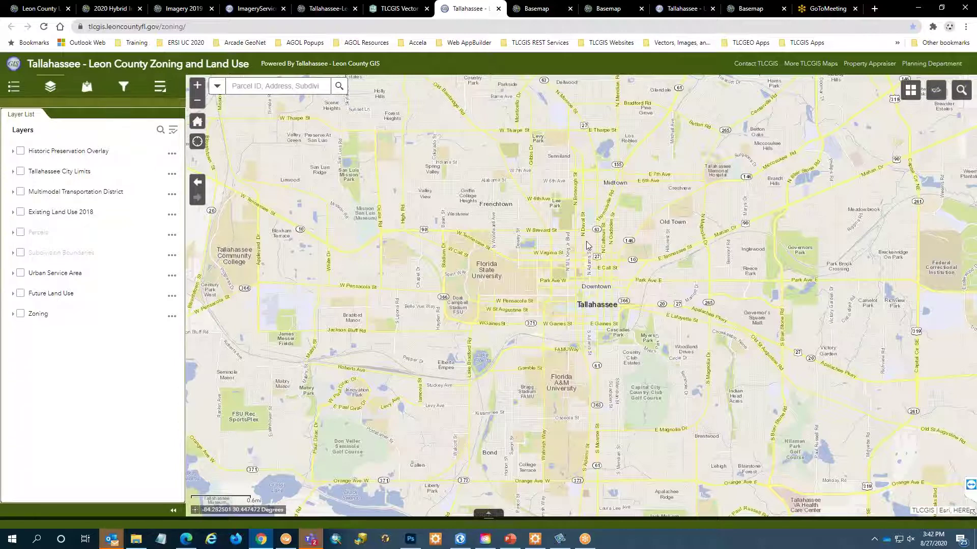
{"action": "left_click_drag", "start_coordinate": [584, 239], "coordinate": [683, 328]}
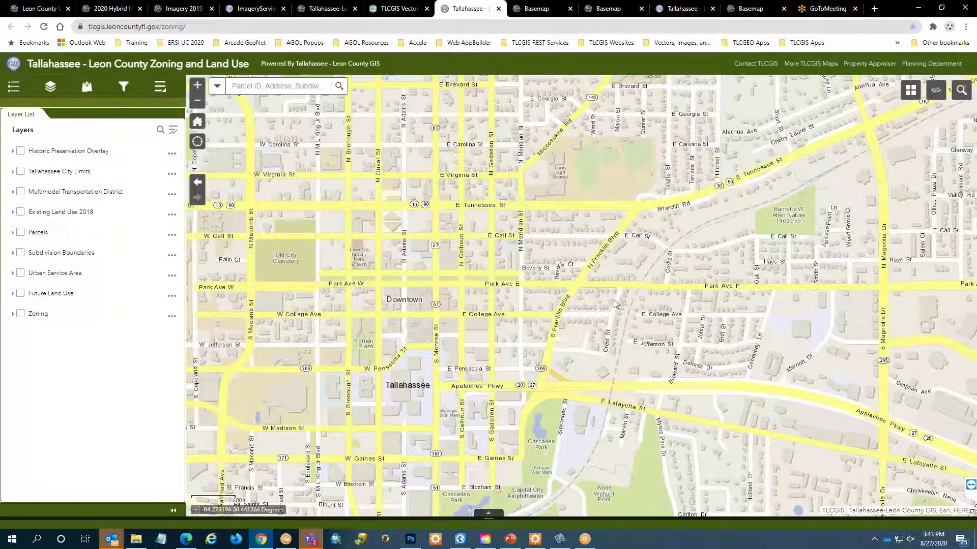
{"action": "left_click_drag", "start_coordinate": [518, 224], "coordinate": [663, 360]}
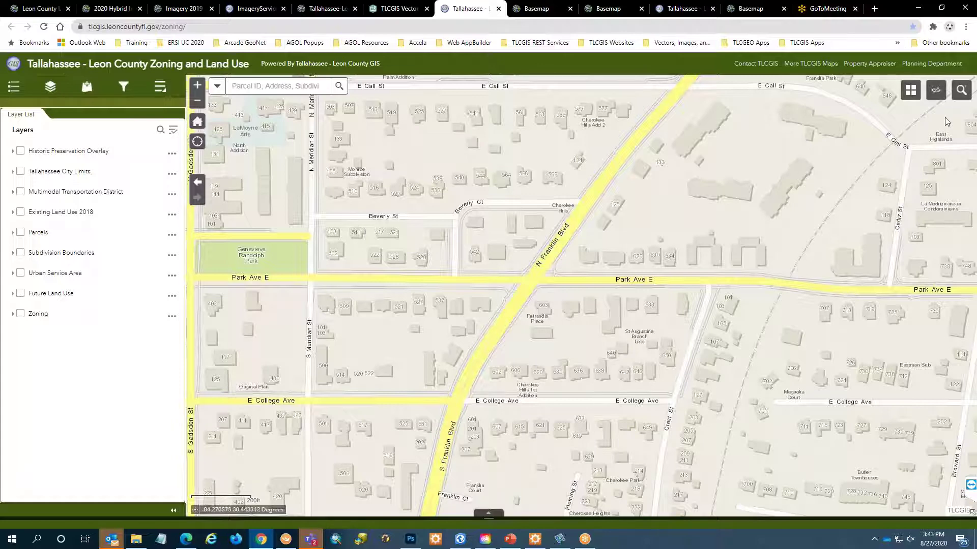
Step: Switch the basemap to Leon County Street Map (Vector Tile) from the Basemap Gallery
{"action": "left_click", "coordinate": [910, 90]}
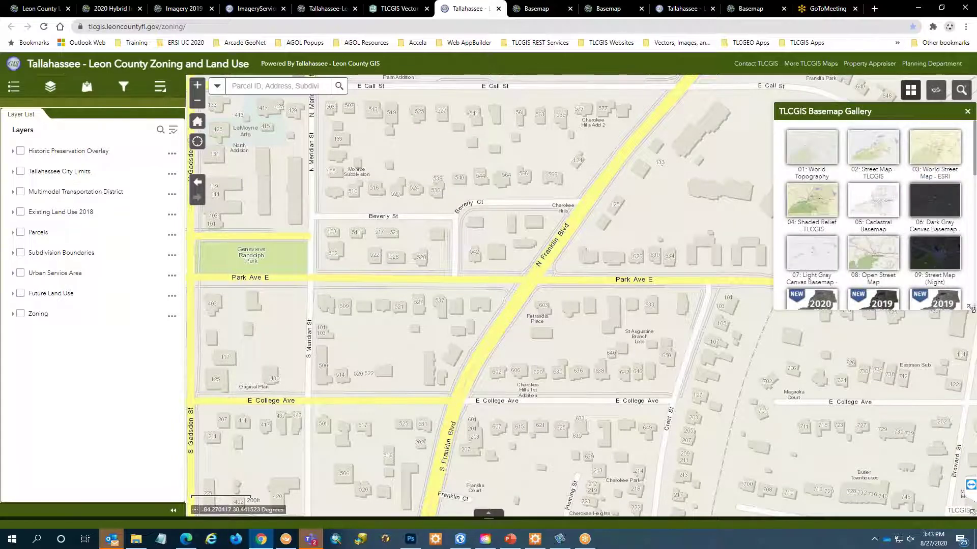
{"action": "left_click_drag", "start_coordinate": [969, 308], "coordinate": [970, 513]}
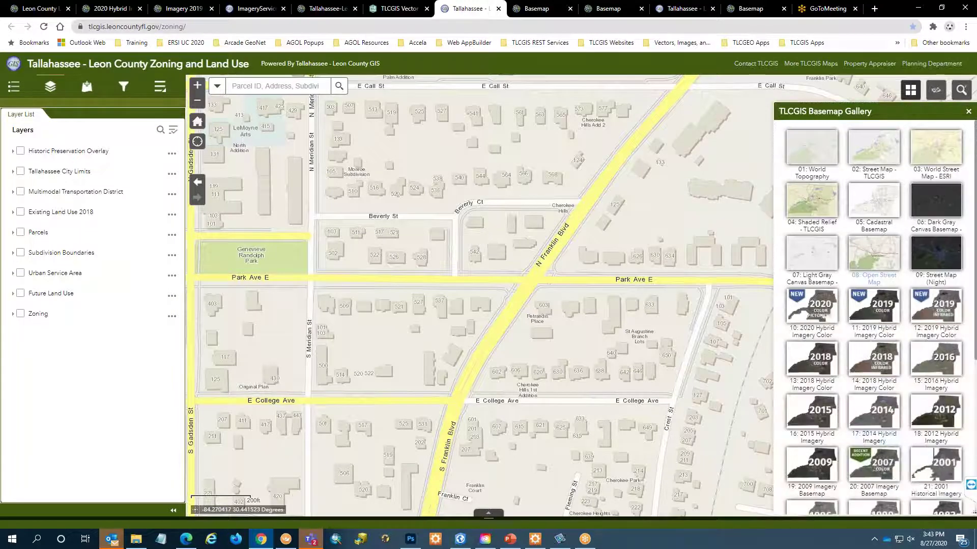
{"action": "scroll", "coordinate": [842, 216], "scroll_direction": "down", "scroll_amount": 5}
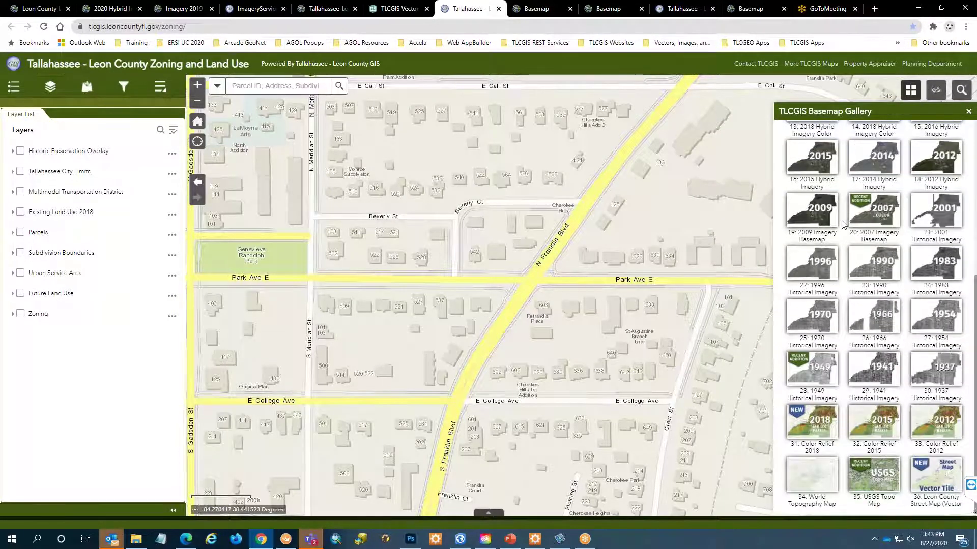
{"action": "left_click", "coordinate": [936, 476]}
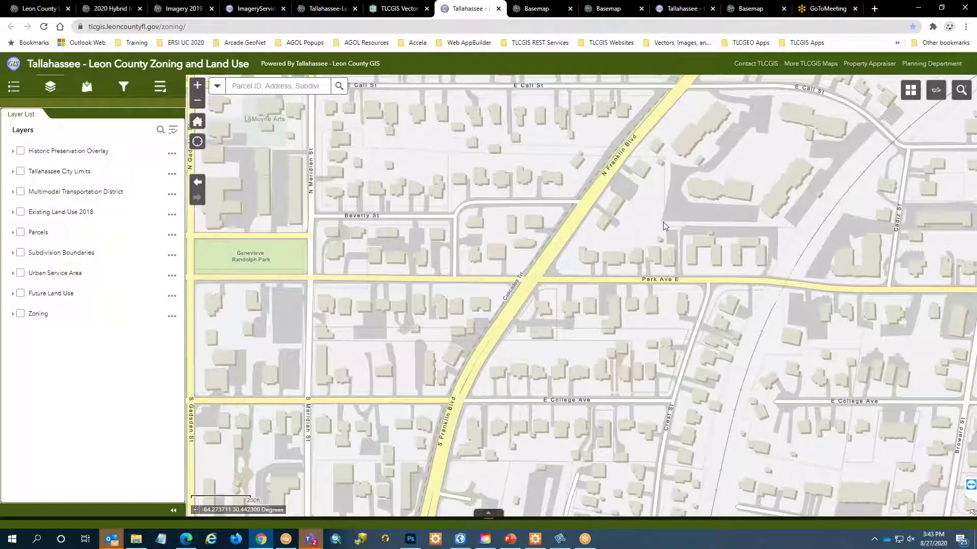
Step: Zoom in and pan south to the Carlton State Bldg on S Gadsden St
{"action": "scroll", "coordinate": [550, 374], "scroll_direction": "up", "scroll_amount": 1}
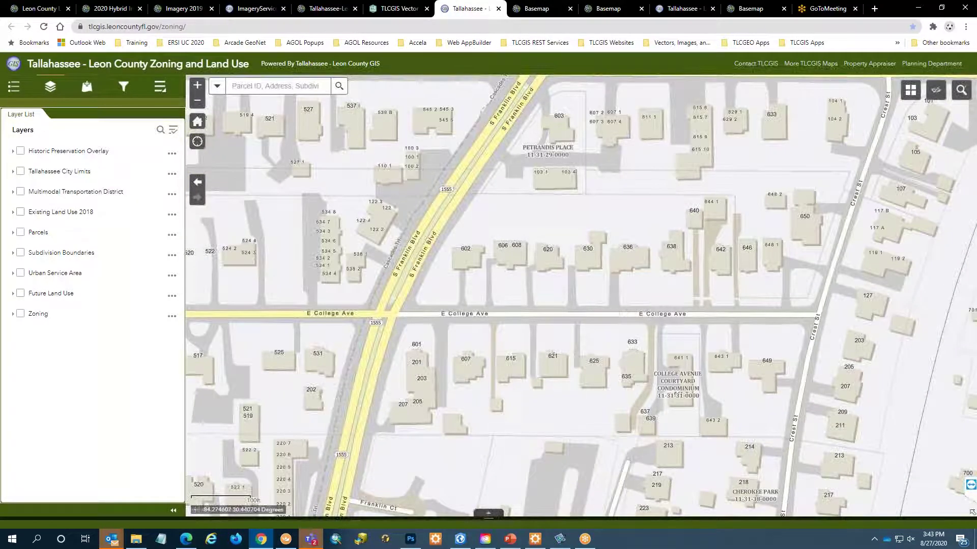
{"action": "scroll", "coordinate": [562, 313], "scroll_direction": "up", "scroll_amount": 1}
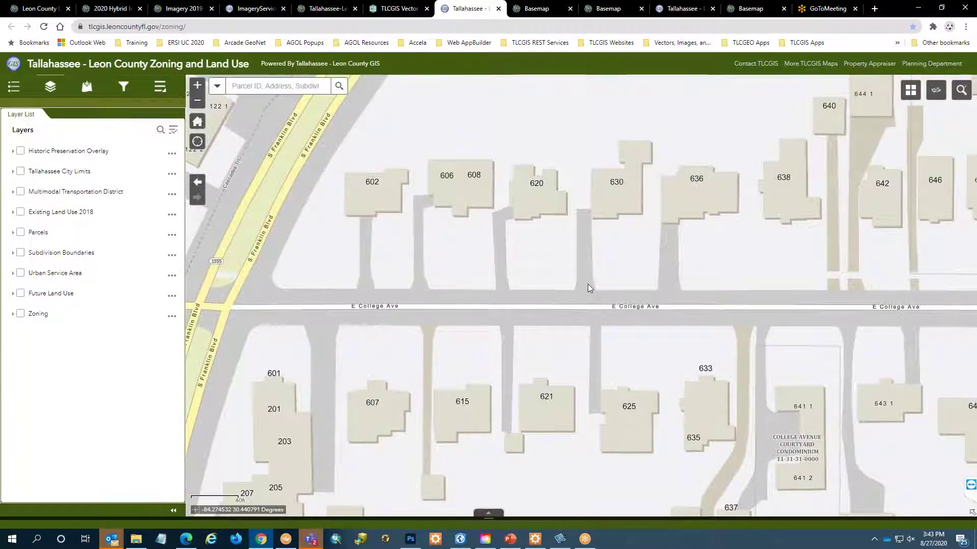
{"action": "left_click_drag", "start_coordinate": [589, 288], "coordinate": [709, 266]}
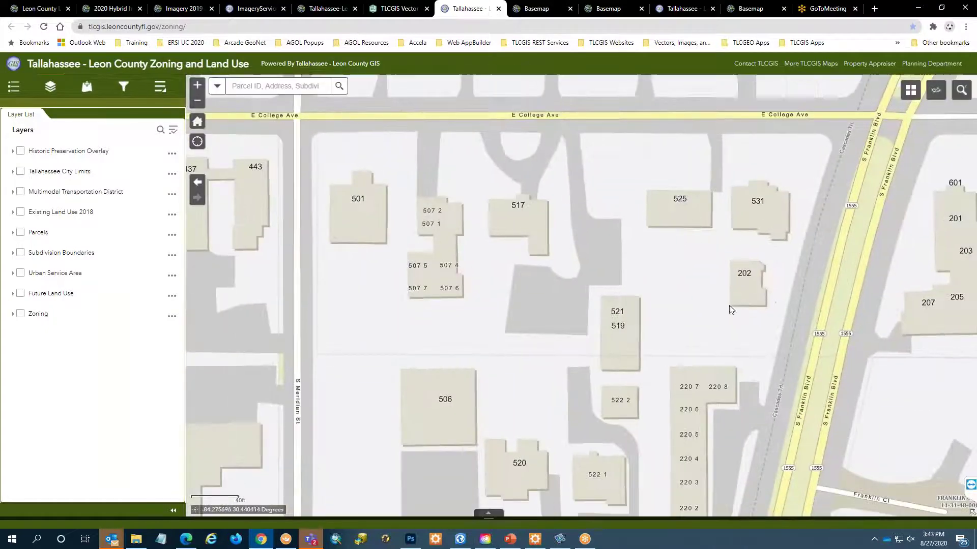
{"action": "left_click_drag", "start_coordinate": [583, 367], "coordinate": [610, 102]}
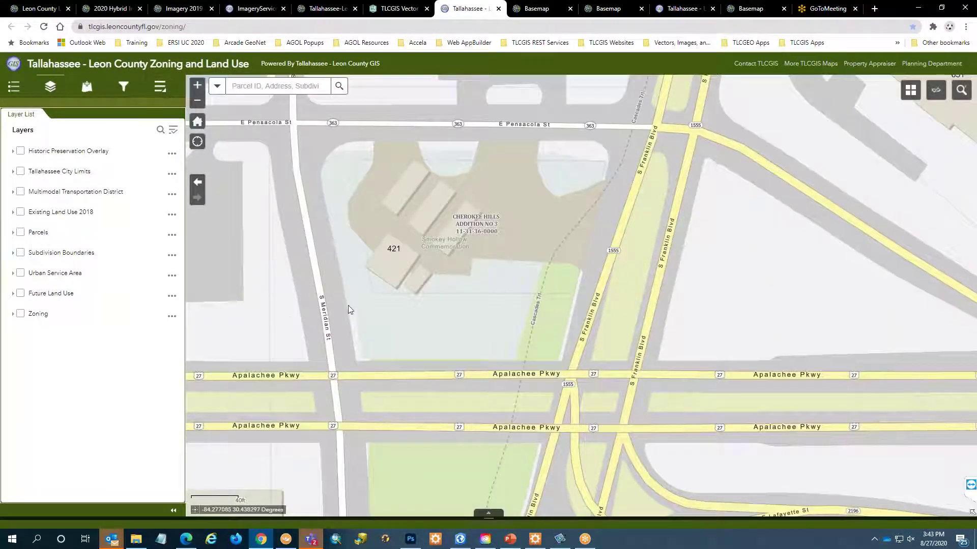
{"action": "left_click_drag", "start_coordinate": [348, 306], "coordinate": [549, 127]}
{"action": "left_click_drag", "start_coordinate": [603, 414], "coordinate": [693, 266]}
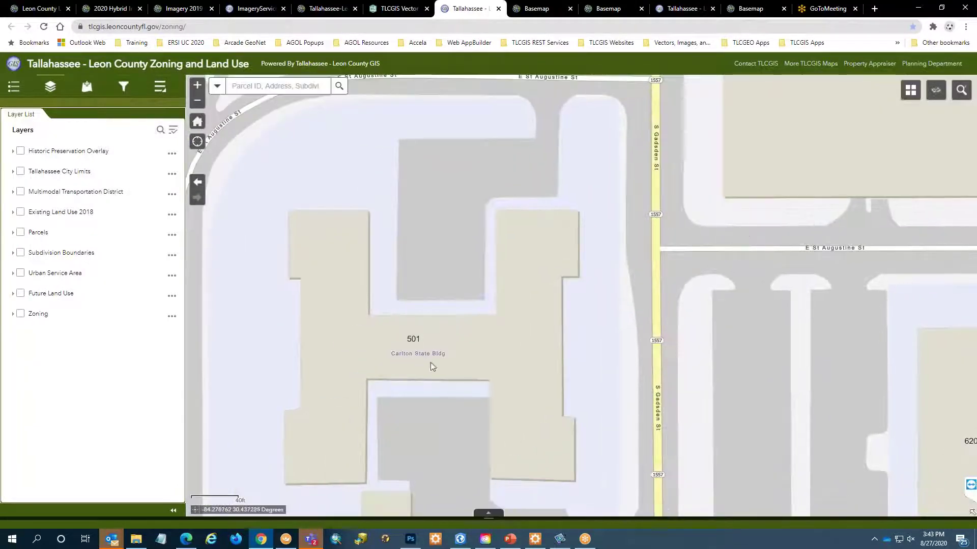
Step: Pan along S Calhoun St and Apalachee Pkwy, then east past S Meridian St
{"action": "left_click_drag", "start_coordinate": [431, 366], "coordinate": [819, 450]}
{"action": "left_click_drag", "start_coordinate": [709, 213], "coordinate": [646, 315]}
{"action": "left_click_drag", "start_coordinate": [780, 205], "coordinate": [687, 273]}
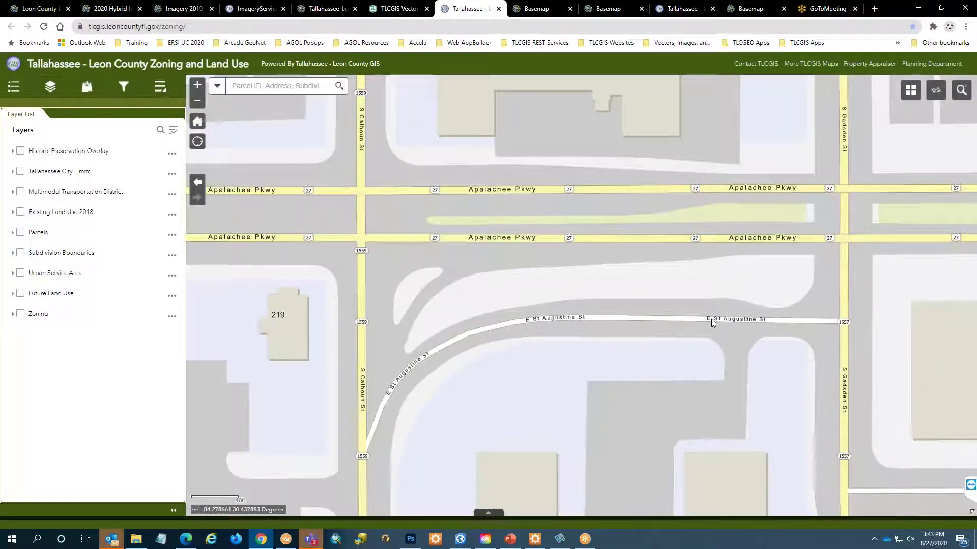
{"action": "left_click_drag", "start_coordinate": [817, 362], "coordinate": [656, 181]}
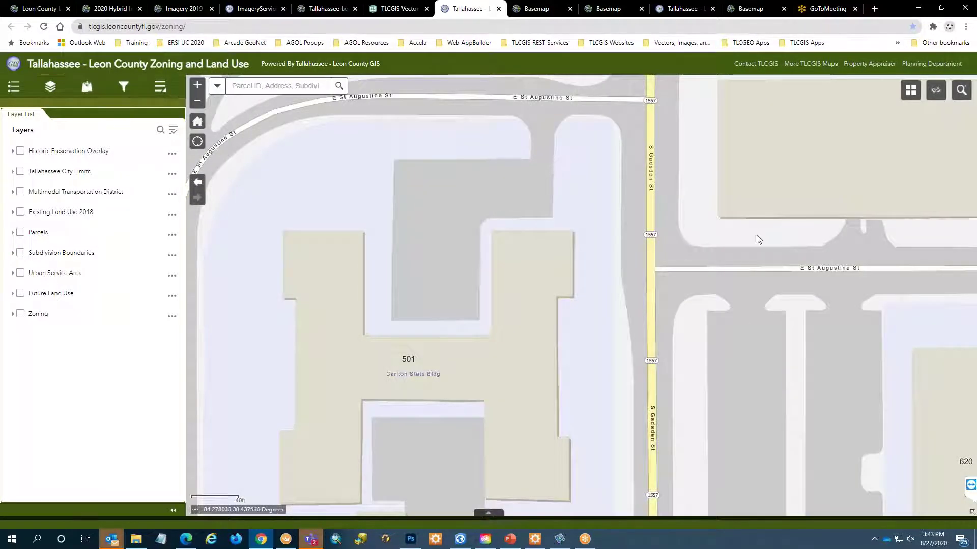
{"action": "left_click_drag", "start_coordinate": [749, 236], "coordinate": [388, 244]}
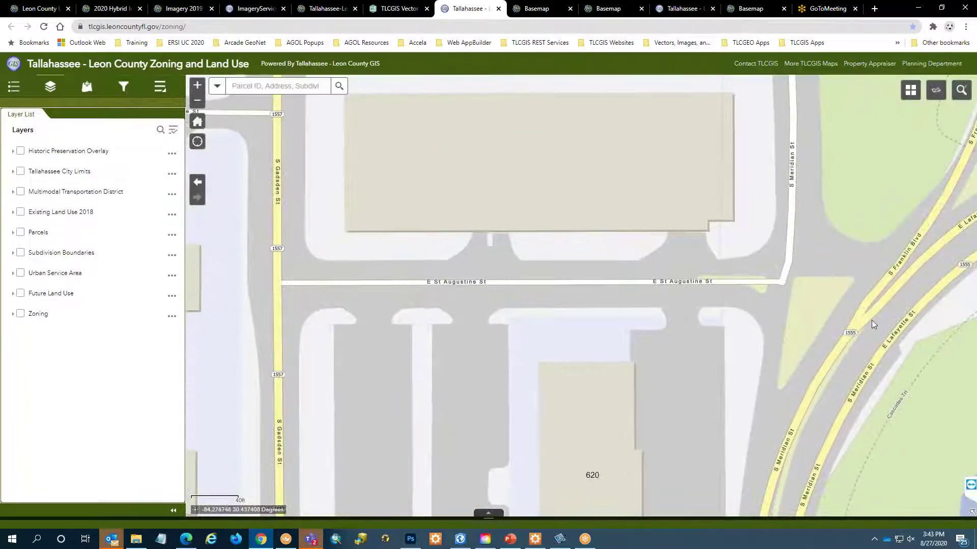
{"action": "left_click_drag", "start_coordinate": [873, 324], "coordinate": [511, 358]}
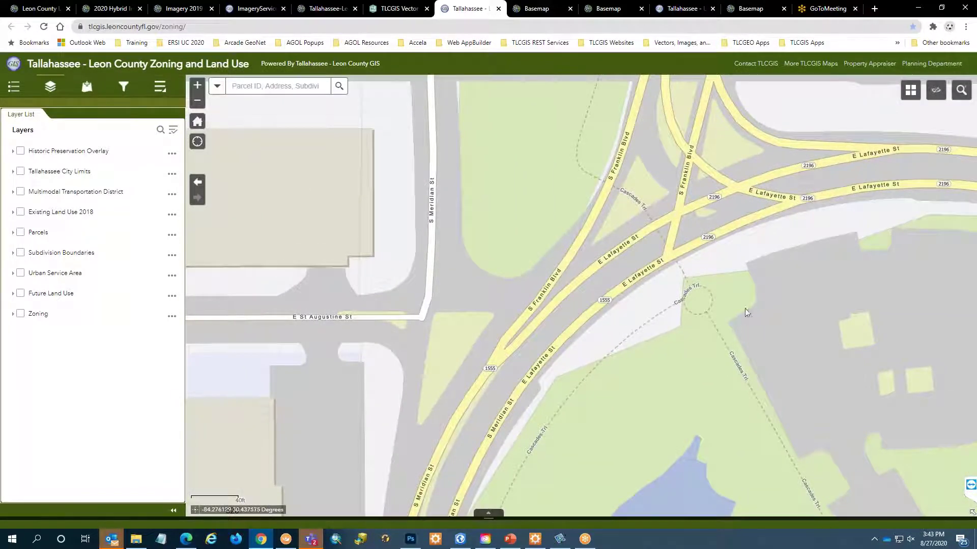
{"action": "left_click_drag", "start_coordinate": [728, 305], "coordinate": [520, 374]}
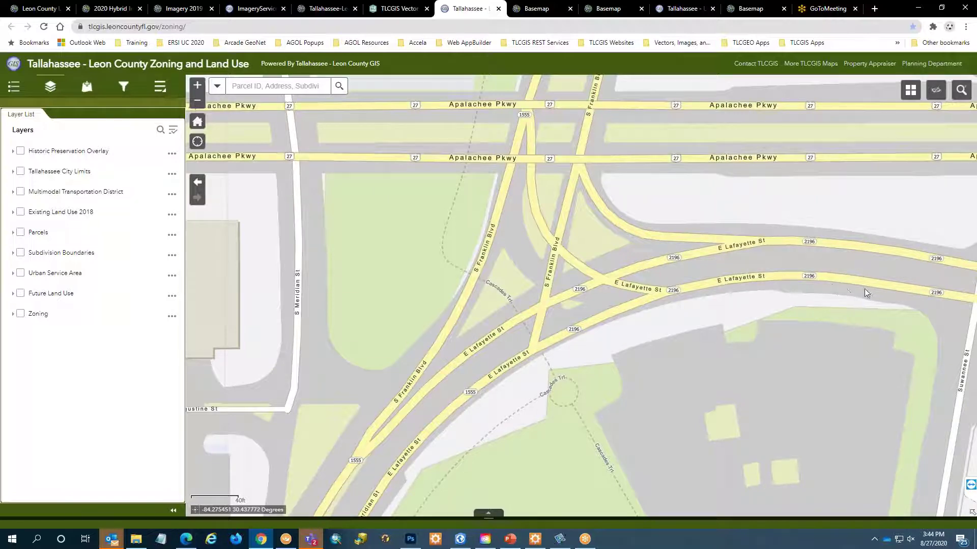
Step: Pan east along E Lafayette St past Suwannee St, then zoom out to downtown and the Capitol
{"action": "left_click_drag", "start_coordinate": [846, 290], "coordinate": [824, 328]}
{"action": "left_click_drag", "start_coordinate": [884, 336], "coordinate": [679, 332]}
{"action": "left_click_drag", "start_coordinate": [917, 377], "coordinate": [682, 445]}
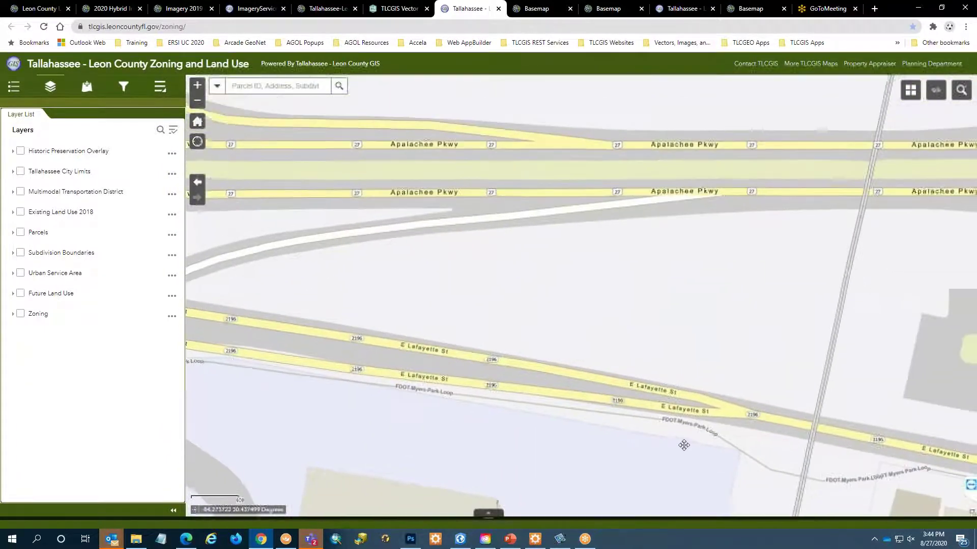
{"action": "scroll", "coordinate": [684, 232], "scroll_direction": "down", "scroll_amount": 1}
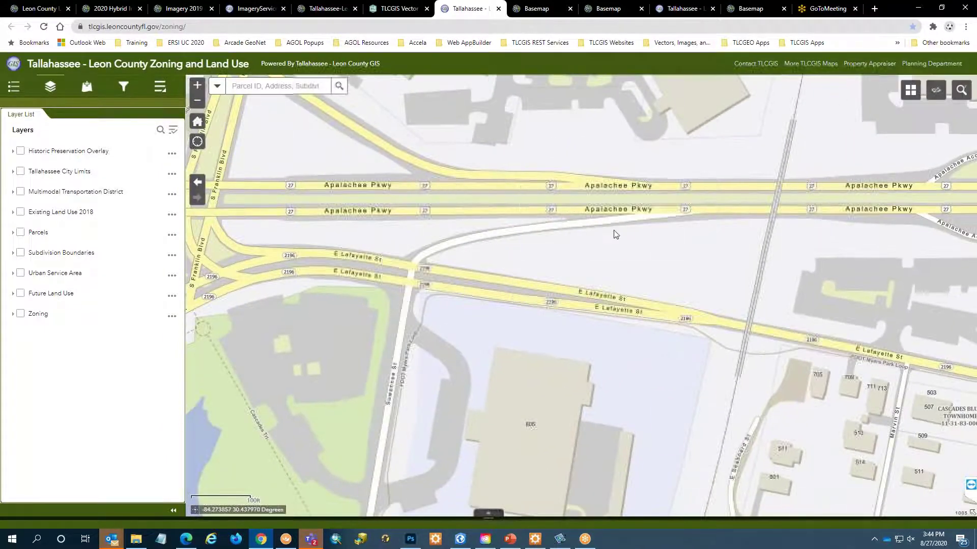
{"action": "scroll", "coordinate": [529, 272], "scroll_direction": "down", "scroll_amount": 1}
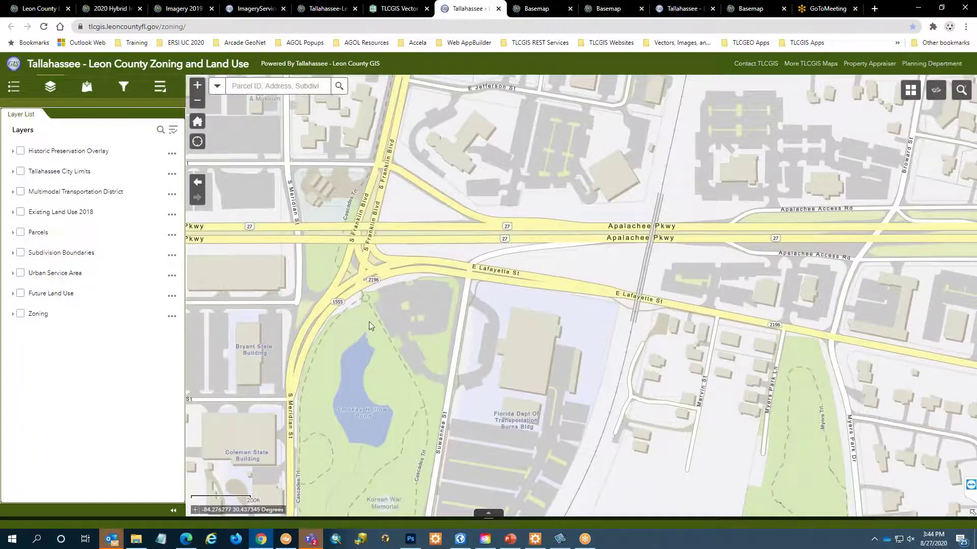
{"action": "left_click_drag", "start_coordinate": [370, 326], "coordinate": [642, 318]}
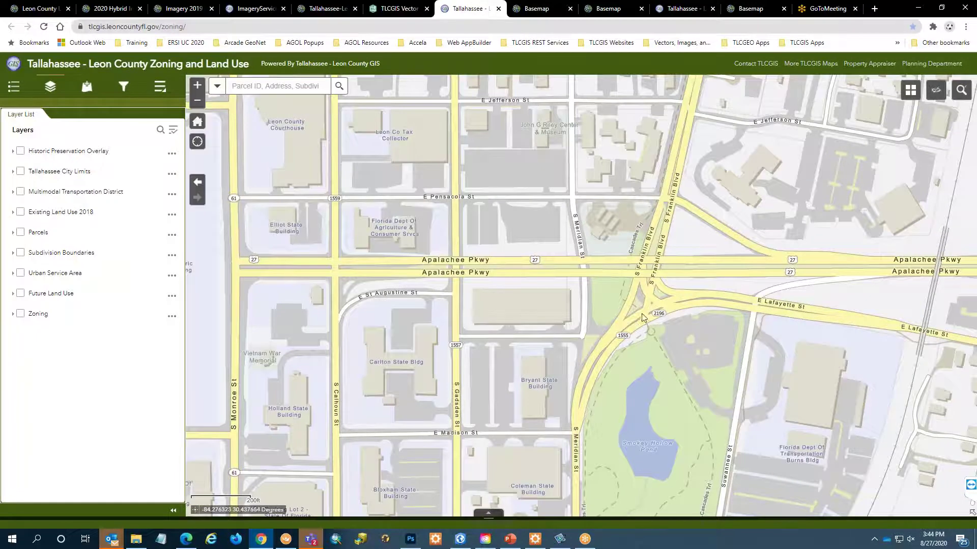
{"action": "scroll", "coordinate": [649, 304], "scroll_direction": "up", "scroll_amount": 1}
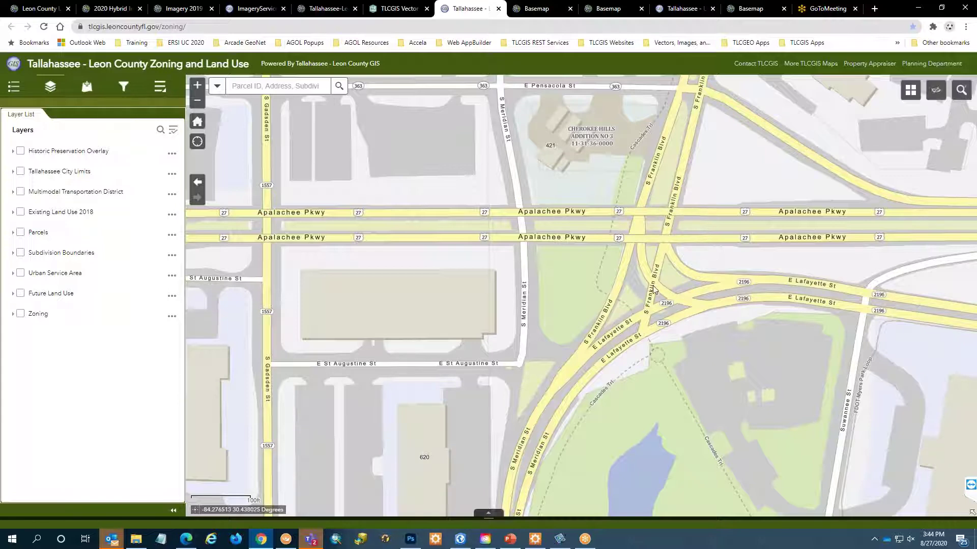
{"action": "left_click_drag", "start_coordinate": [855, 411], "coordinate": [479, 213]}
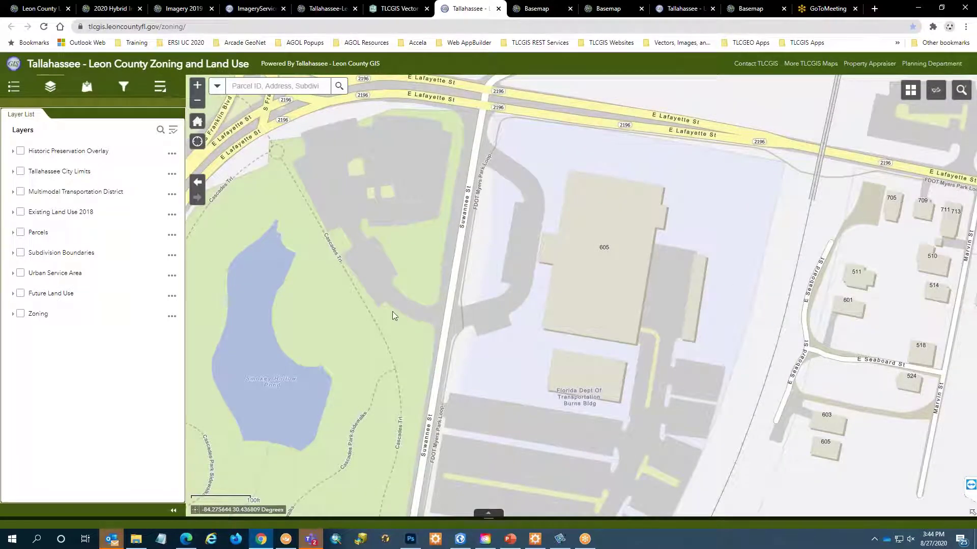
{"action": "scroll", "coordinate": [391, 315], "scroll_direction": "down", "scroll_amount": 1}
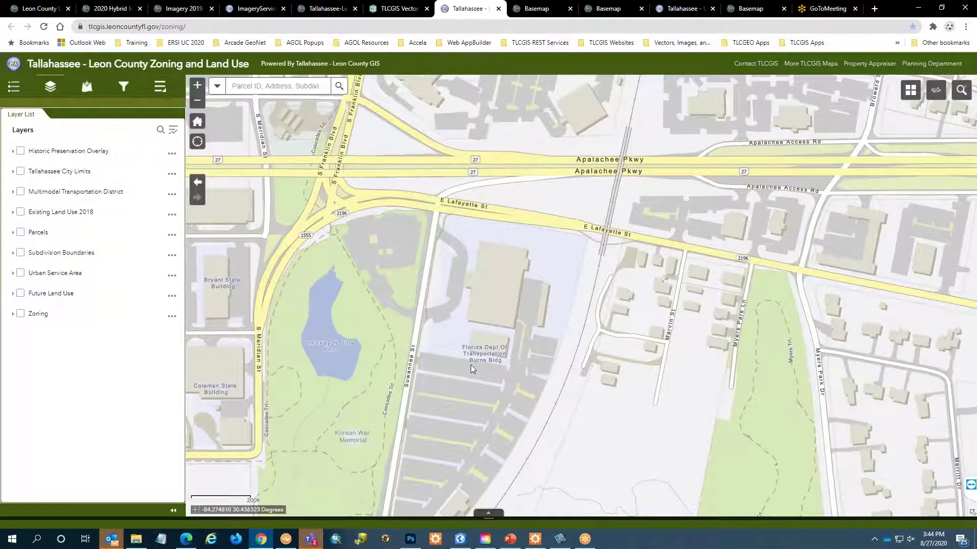
{"action": "scroll", "coordinate": [473, 369], "scroll_direction": "down", "scroll_amount": 1}
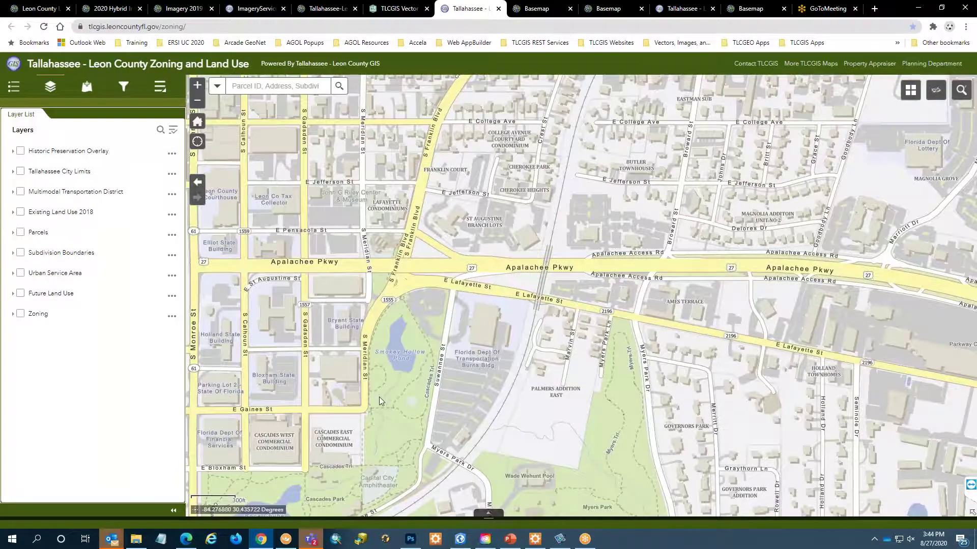
{"action": "left_click_drag", "start_coordinate": [378, 401], "coordinate": [626, 296]}
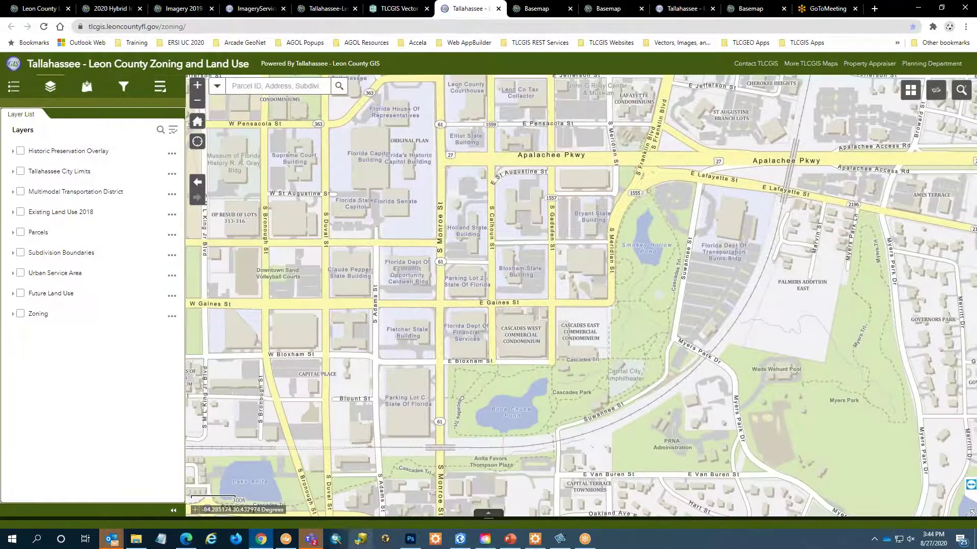
Step: Return to ArcGIS Pro, select City Limit Fill, and widen Catalog to show full model names
{"action": "left_click", "coordinate": [287, 540]}
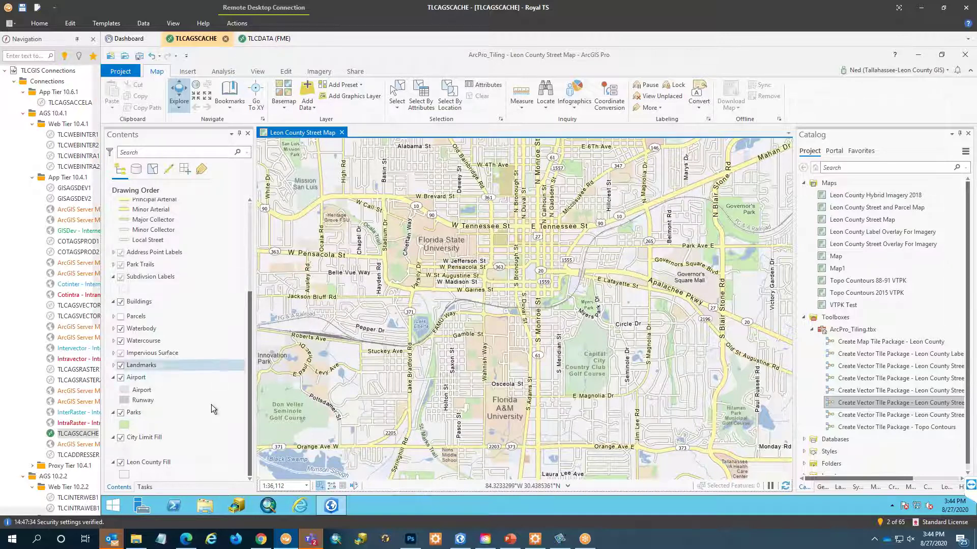
{"action": "left_click", "coordinate": [147, 437]}
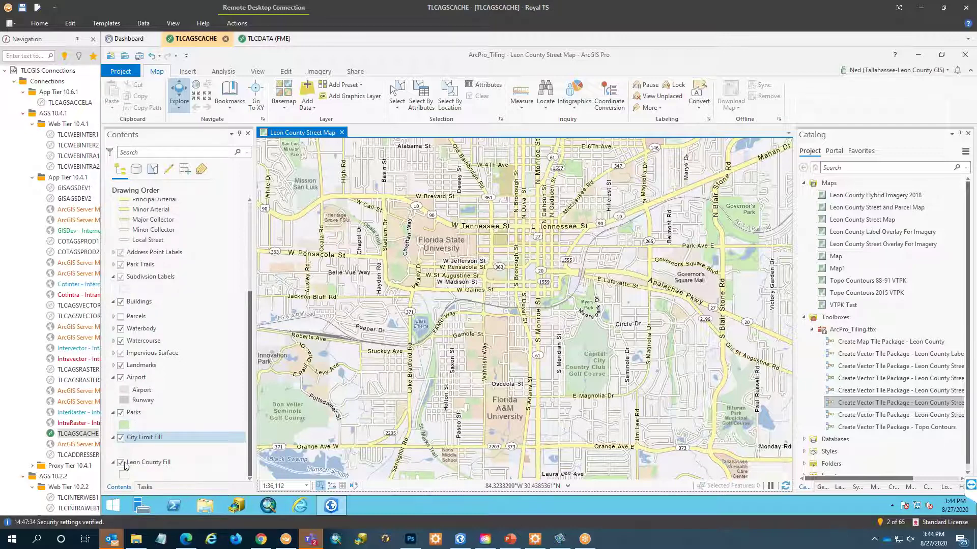
{"action": "left_click", "coordinate": [676, 56]}
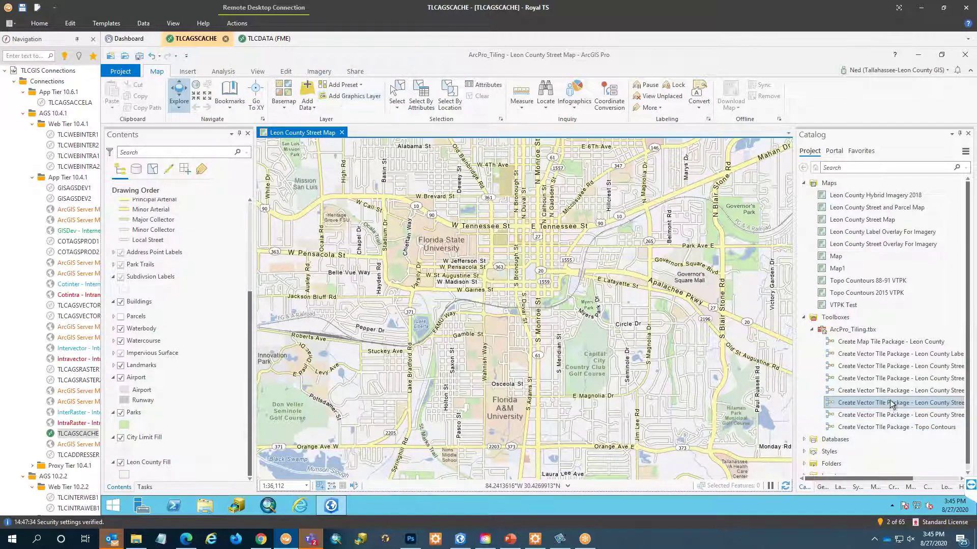
{"action": "mouse_move", "coordinate": [890, 404]}
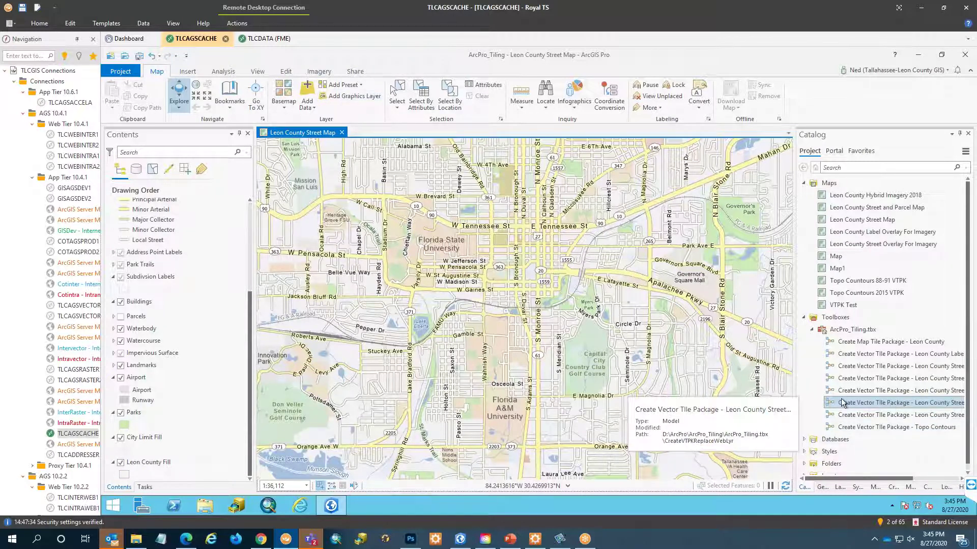
{"action": "left_click_drag", "start_coordinate": [794, 355], "coordinate": [705, 355]}
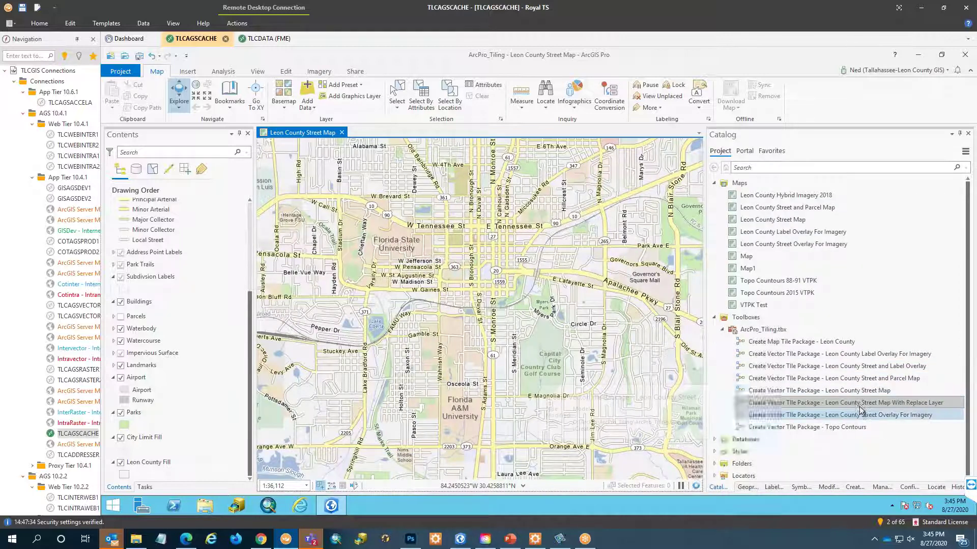
Step: Edit the Street Map With Replace Layer model and open its Create Vector Tile Package parameters
{"action": "right_click", "coordinate": [860, 406]}
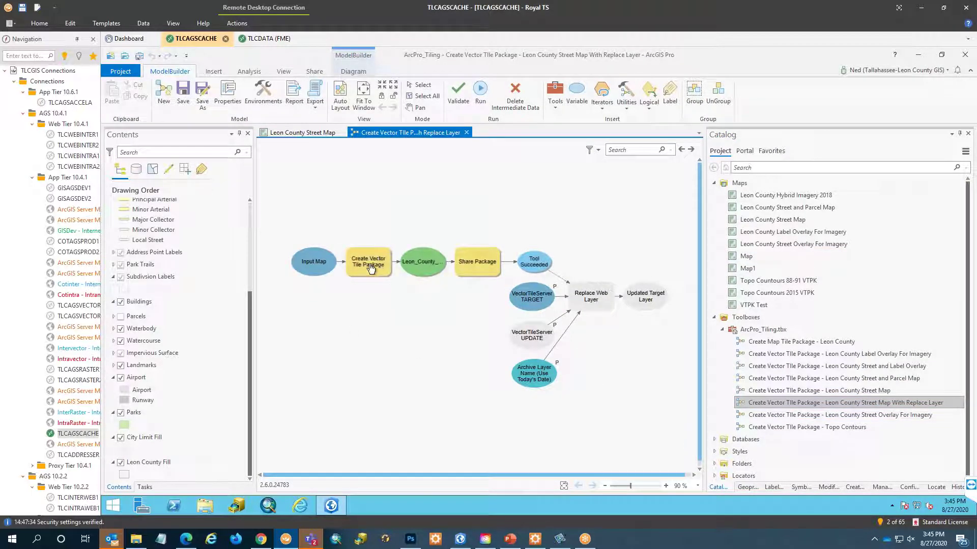
{"action": "mouse_move", "coordinate": [377, 271]}
{"action": "double_click", "coordinate": [377, 271]}
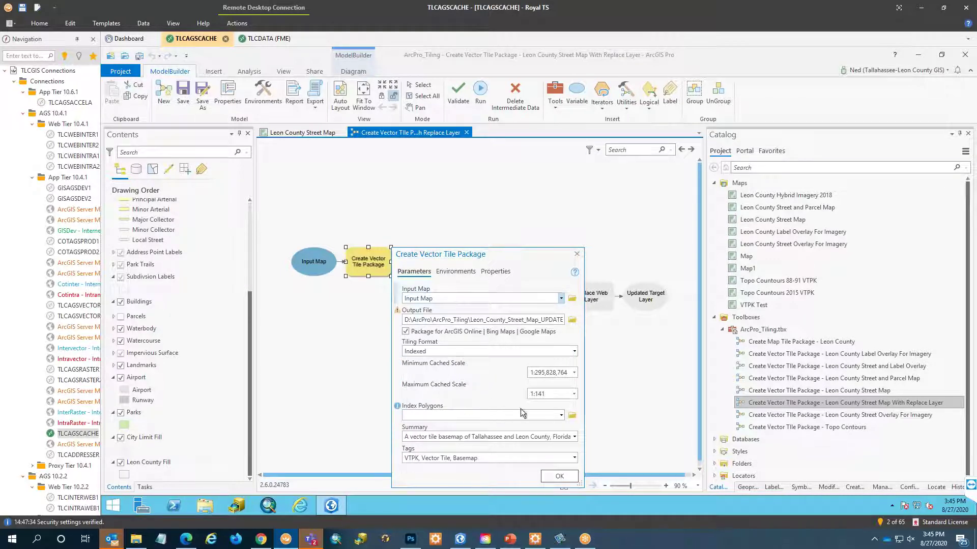
{"action": "scroll", "coordinate": [344, 349], "scroll_direction": "down", "scroll_amount": 2}
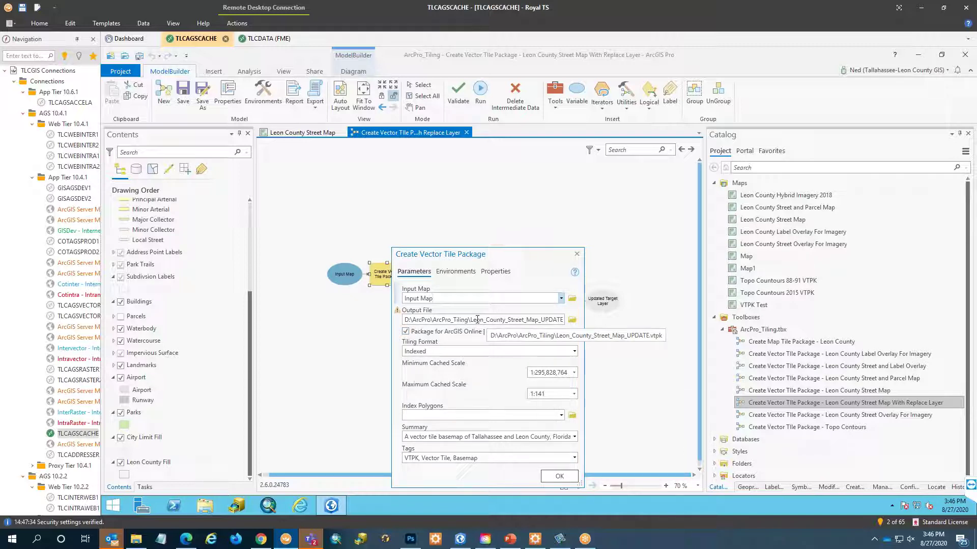
Step: Set the vector tile package's input map to Leon County Street Map, then open Share Package
{"action": "left_click", "coordinate": [561, 298]}
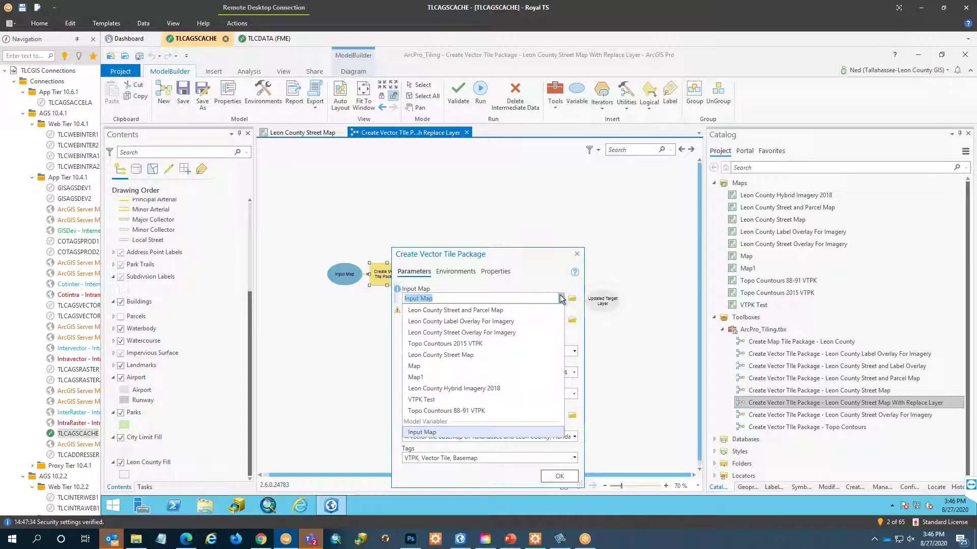
{"action": "left_click", "coordinate": [440, 355]}
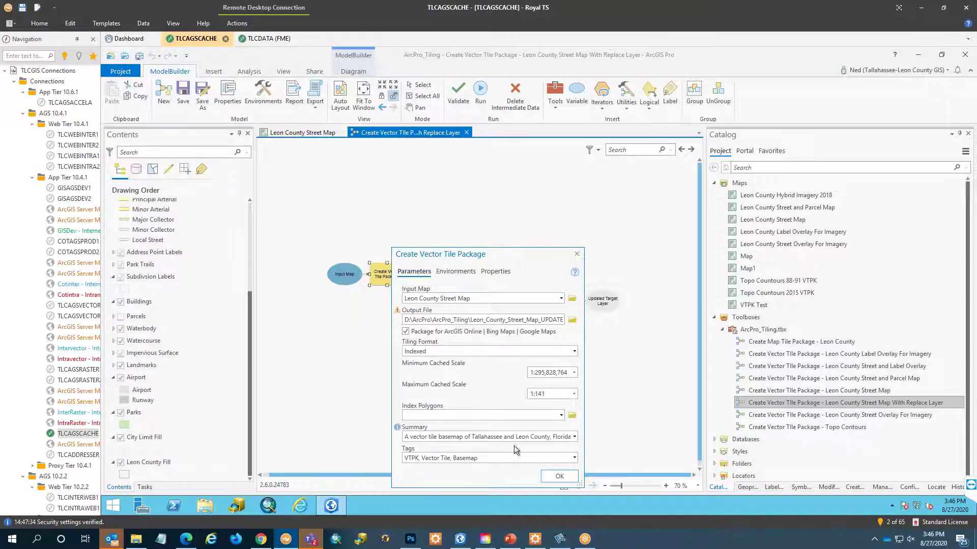
{"action": "left_click", "coordinate": [548, 477]}
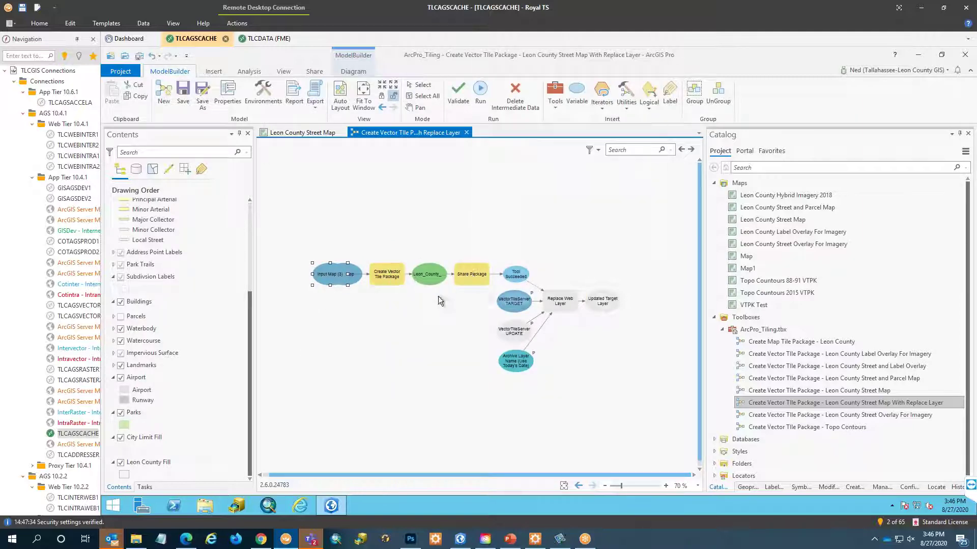
{"action": "double_click", "coordinate": [465, 281]}
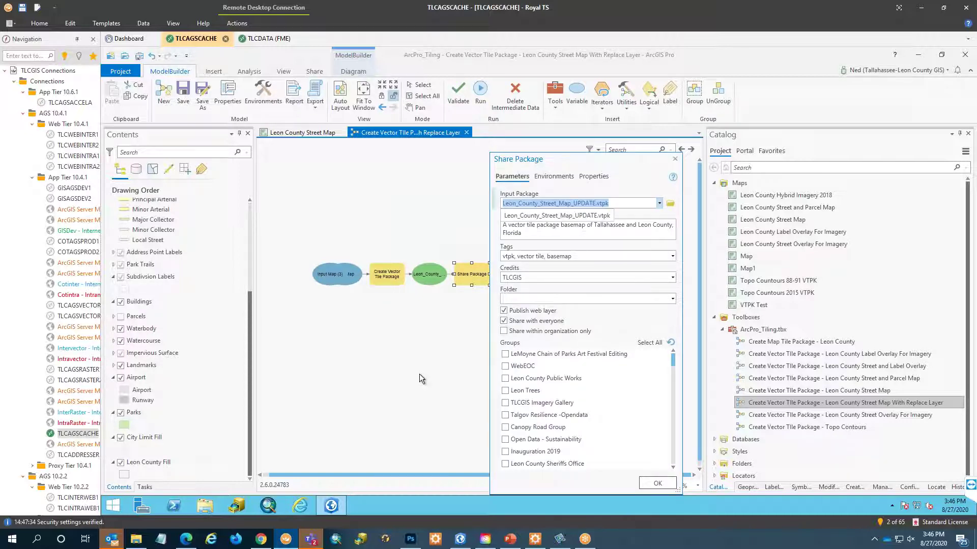
Step: Close Share Package and inspect Replace Web Layer's VectorTileServer TARGET setting
{"action": "left_click", "coordinate": [675, 159]}
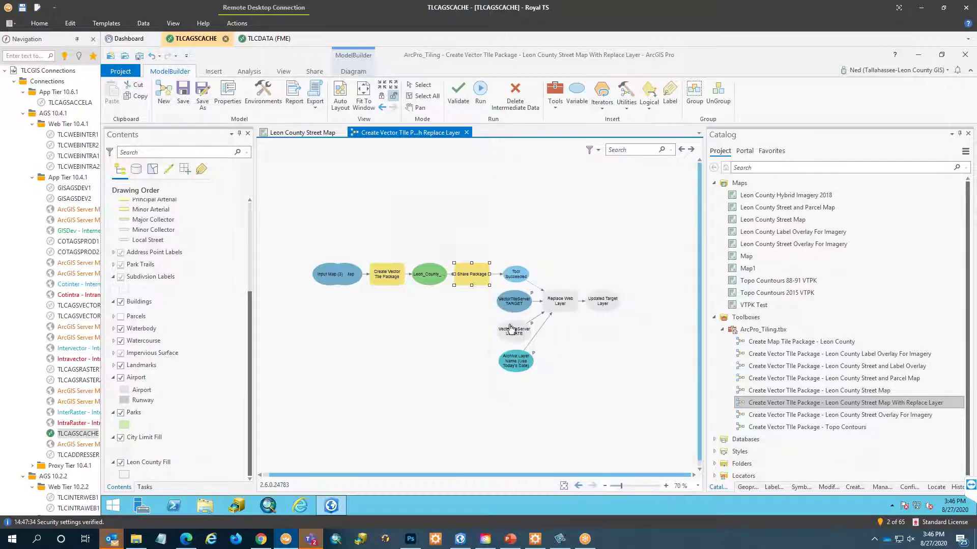
{"action": "double_click", "coordinate": [559, 308]}
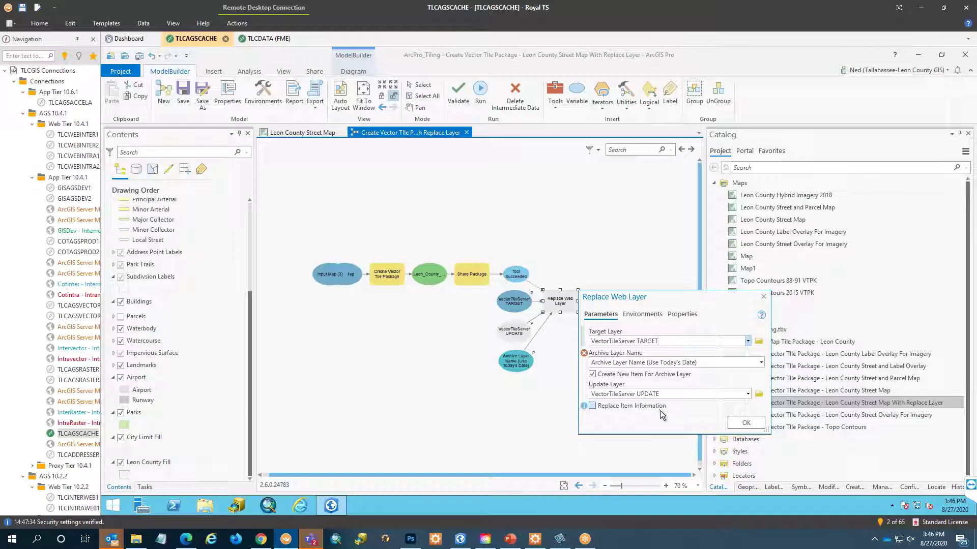
{"action": "left_click", "coordinate": [697, 341]}
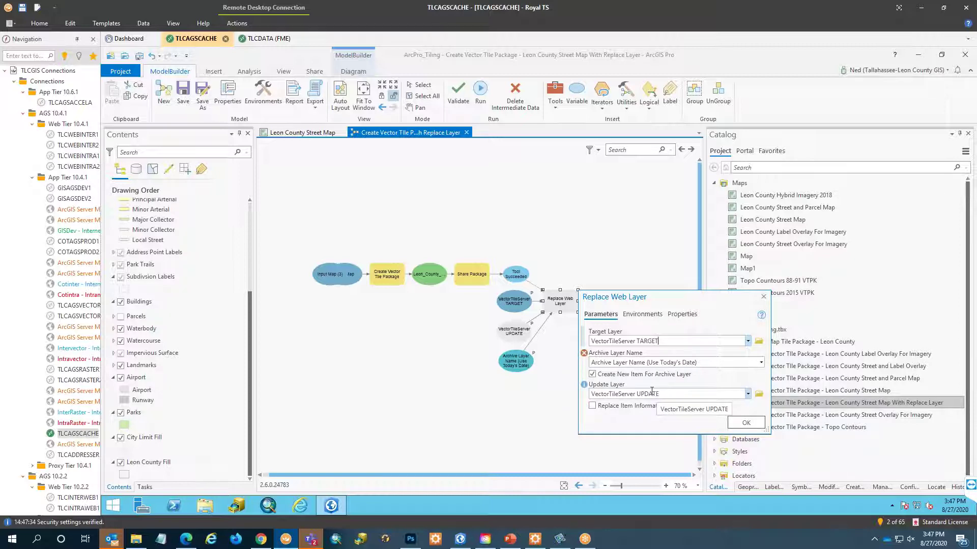
Step: Close the Replace Layer model without saving and reopen it from Catalog as a geoprocessing tool
{"action": "left_click", "coordinate": [763, 296]}
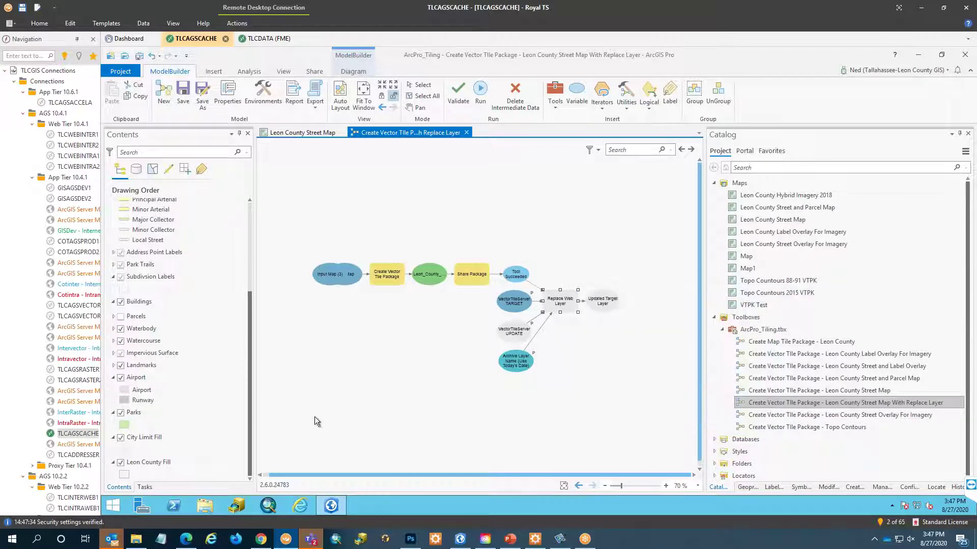
{"action": "left_click", "coordinate": [354, 375]}
{"action": "left_click", "coordinate": [465, 133]}
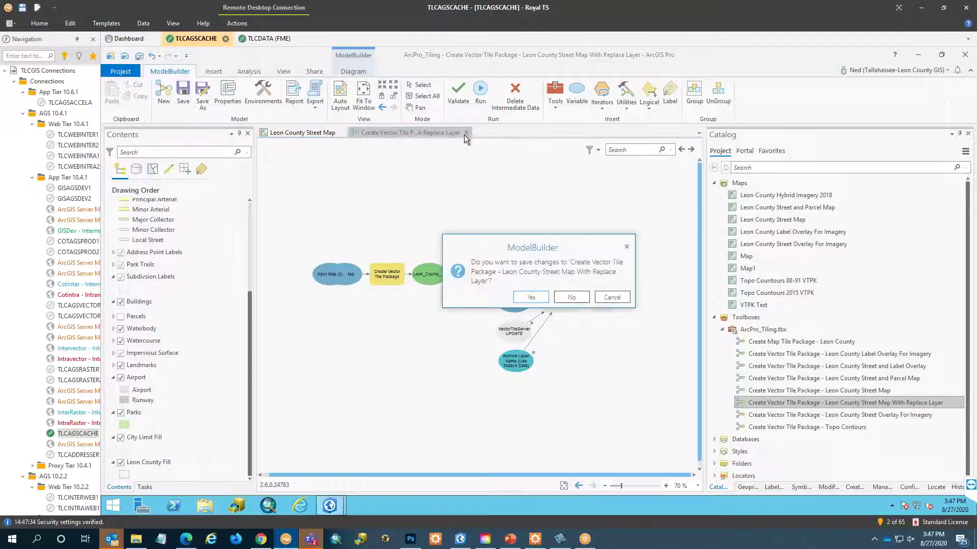
{"action": "left_click", "coordinate": [578, 301]}
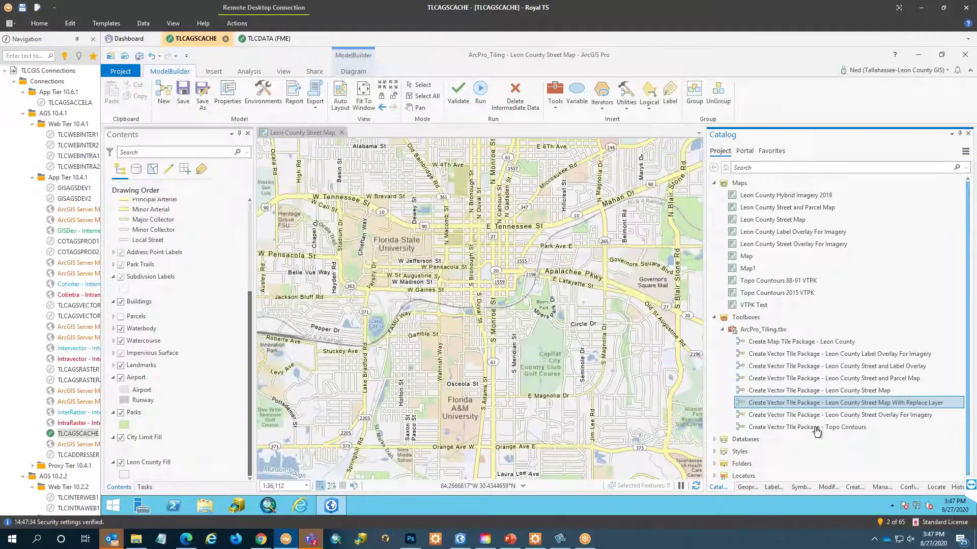
{"action": "double_click", "coordinate": [830, 403]}
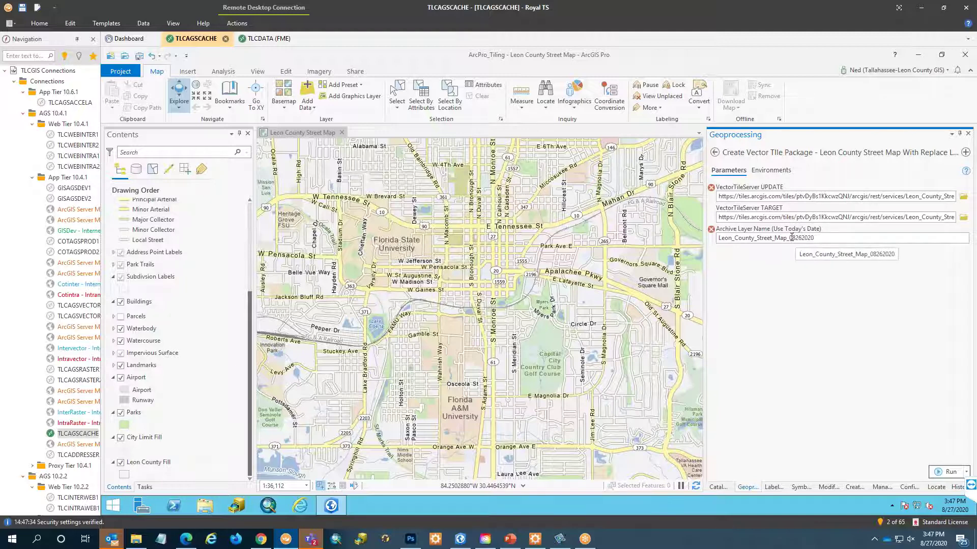
Step: Change the archive layer name to Leon_County_Street_Map_08272020, try running, then browse for VectorTileServer UPDATE
{"action": "left_click_drag", "start_coordinate": [789, 238], "coordinate": [831, 239]}
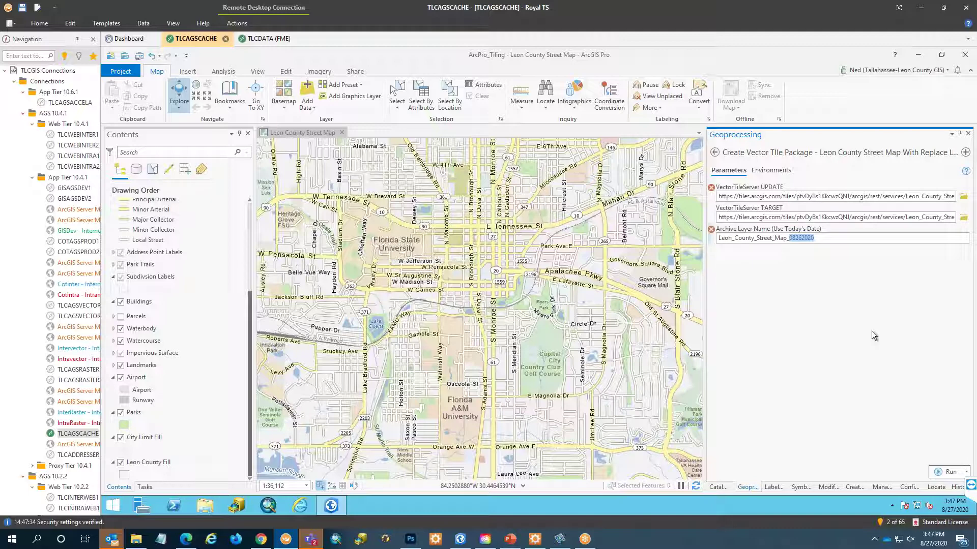
{"action": "type", "text": "08272020"}
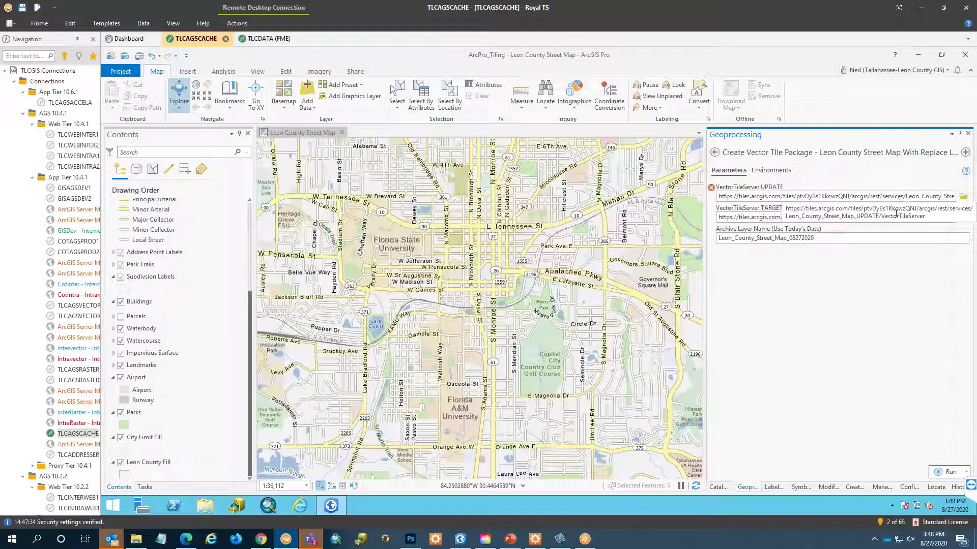
{"action": "left_click", "coordinate": [947, 471]}
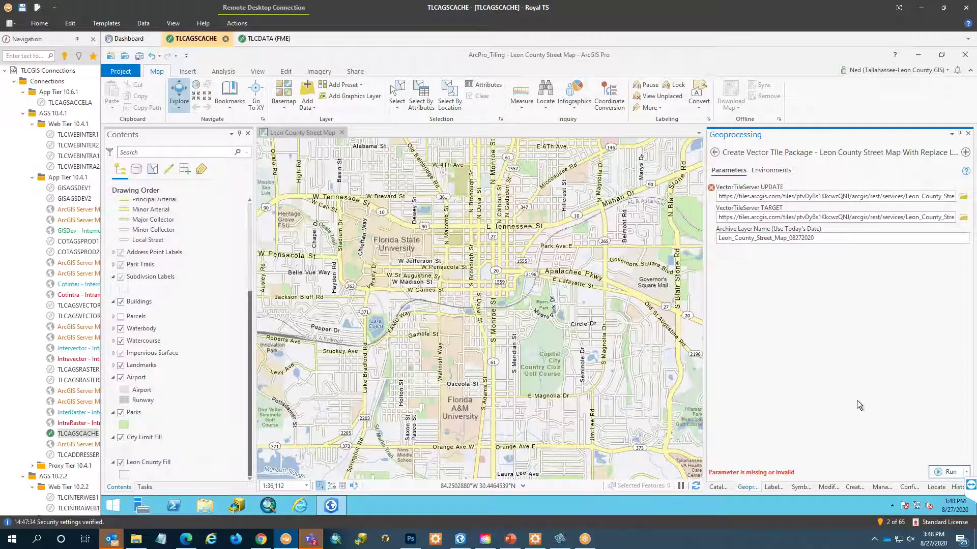
{"action": "left_click", "coordinate": [962, 198]}
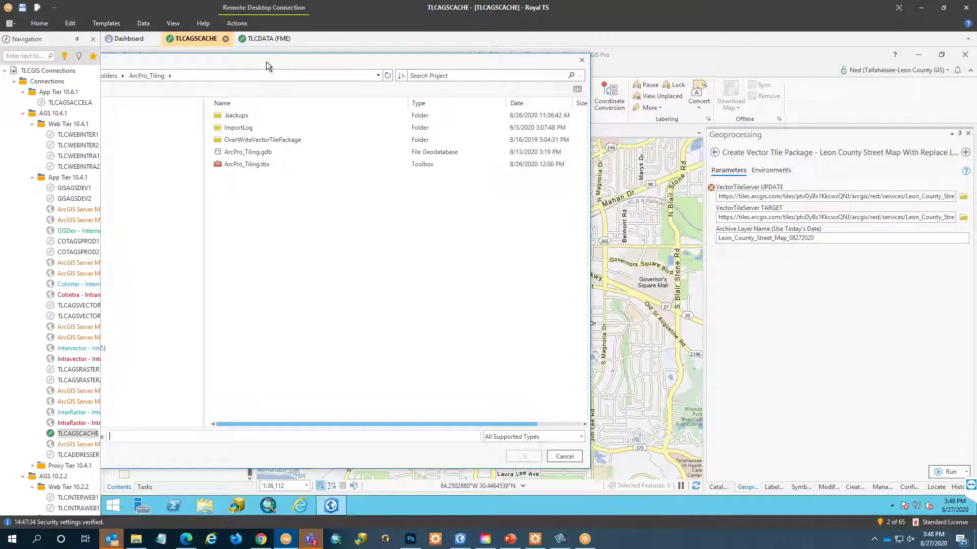
Step: Search Portal My Content for 'streetmap' and set Leon_County_Street_Map_08262020 as the UPDATE layer
{"action": "left_click_drag", "start_coordinate": [266, 62], "coordinate": [458, 79]}
{"action": "left_click", "coordinate": [243, 222]}
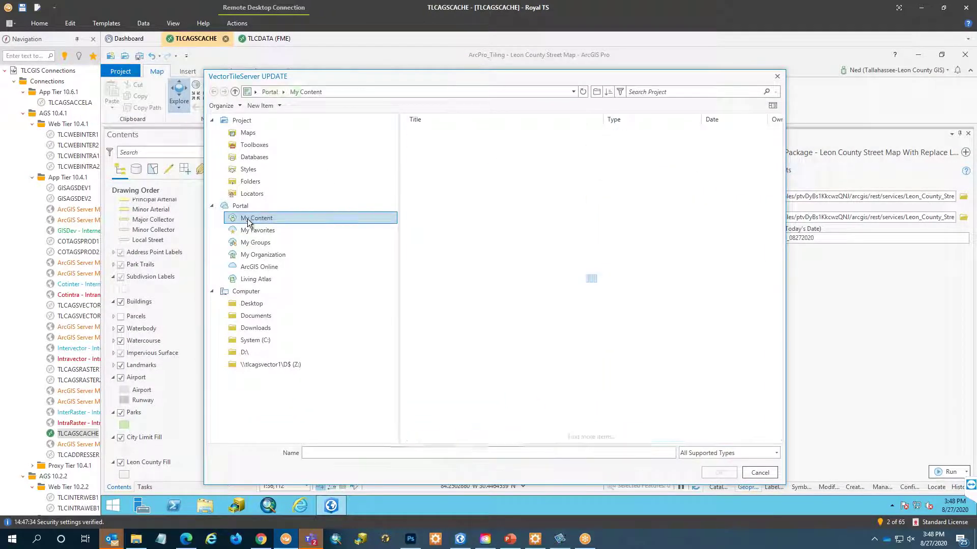
{"action": "left_click", "coordinate": [656, 90]}
{"action": "type", "text": "streetm"}
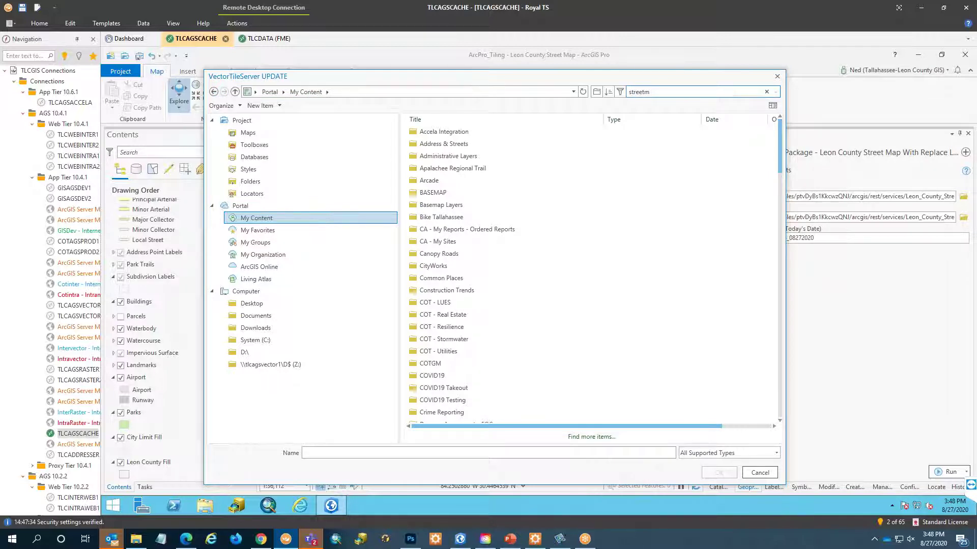
{"action": "key", "text": "BackSpace"}
{"action": "type", "text": "map"}
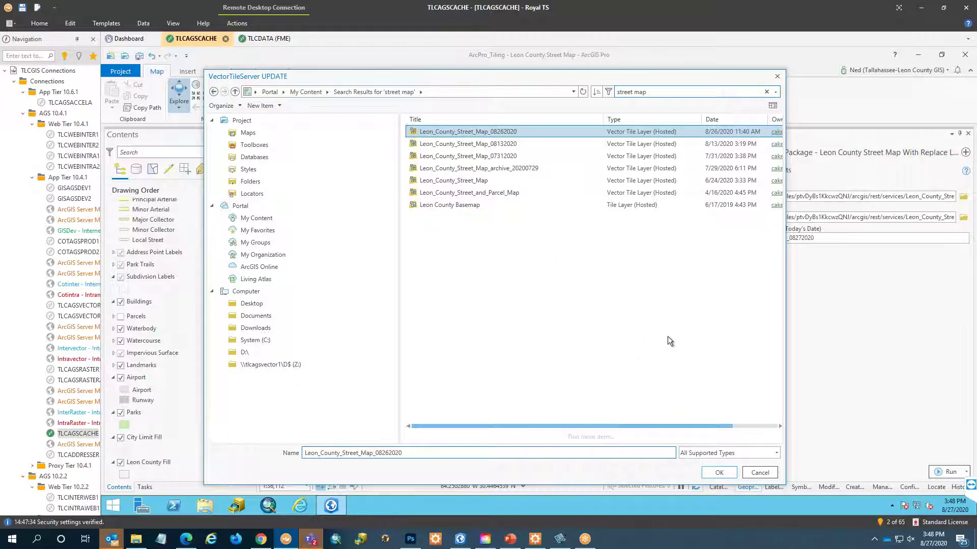
{"action": "left_click", "coordinate": [718, 473]}
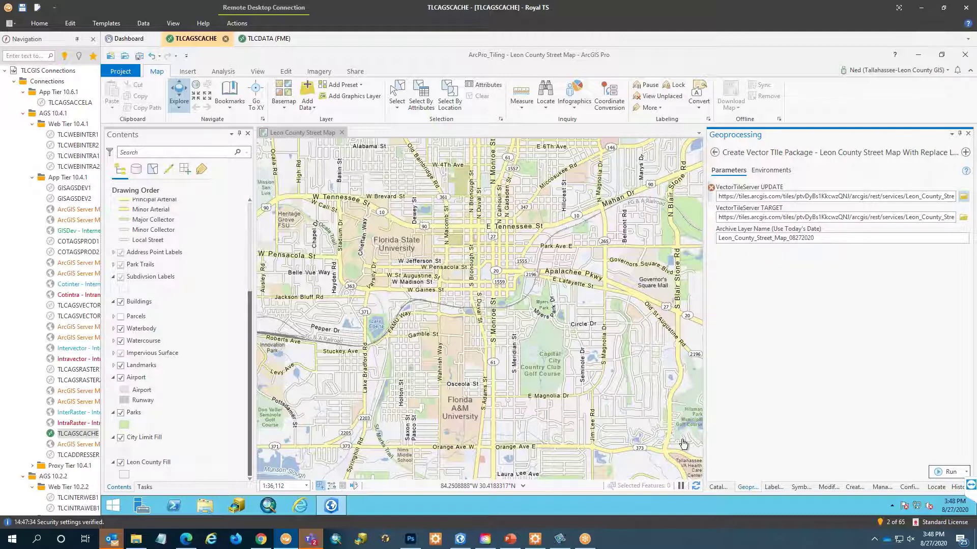
{"action": "left_click", "coordinate": [719, 487]}
Step: Edit the replace-layer model and set Create Vector Tile Package's Input Map to Leon County Street Map
{"action": "right_click", "coordinate": [816, 404]}
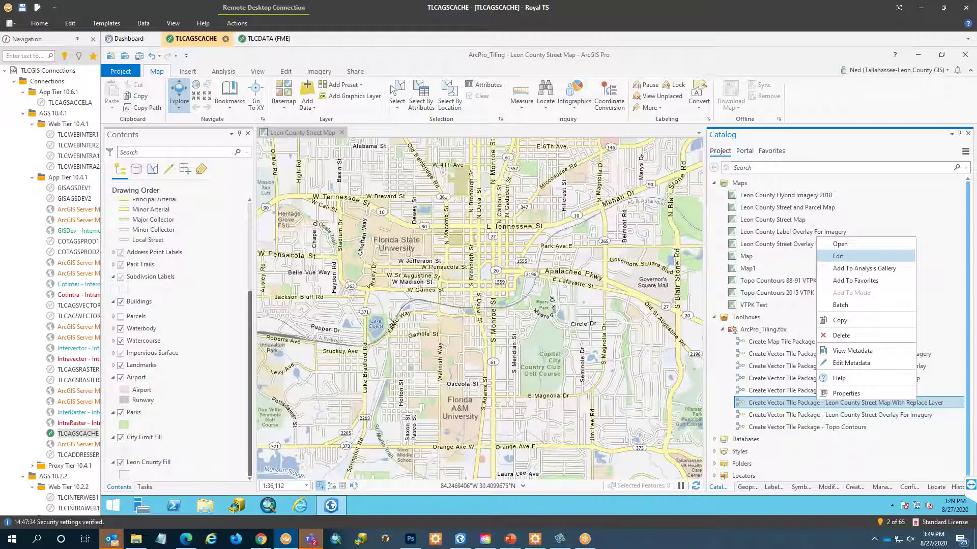
{"action": "key", "text": "Return"}
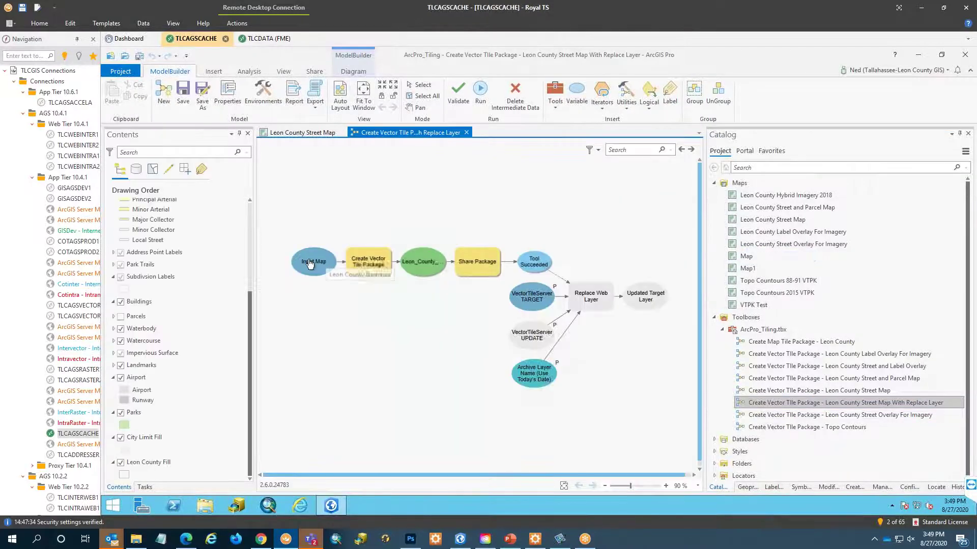
{"action": "double_click", "coordinate": [376, 264]}
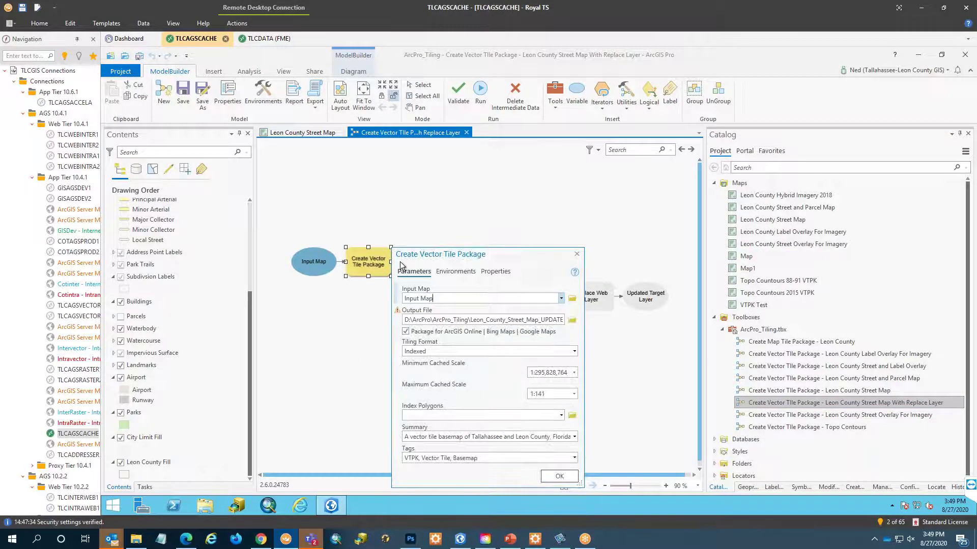
{"action": "left_click", "coordinate": [560, 299]}
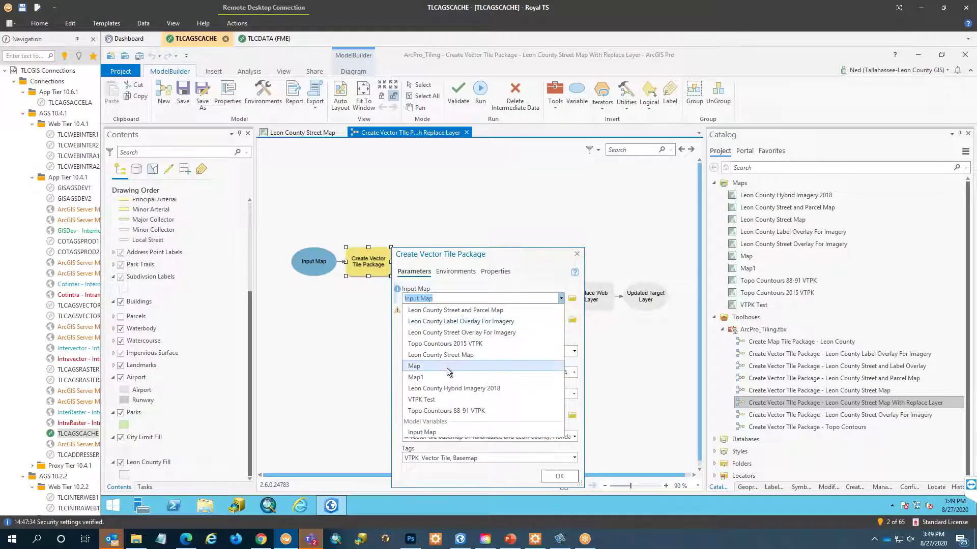
{"action": "left_click", "coordinate": [438, 355]}
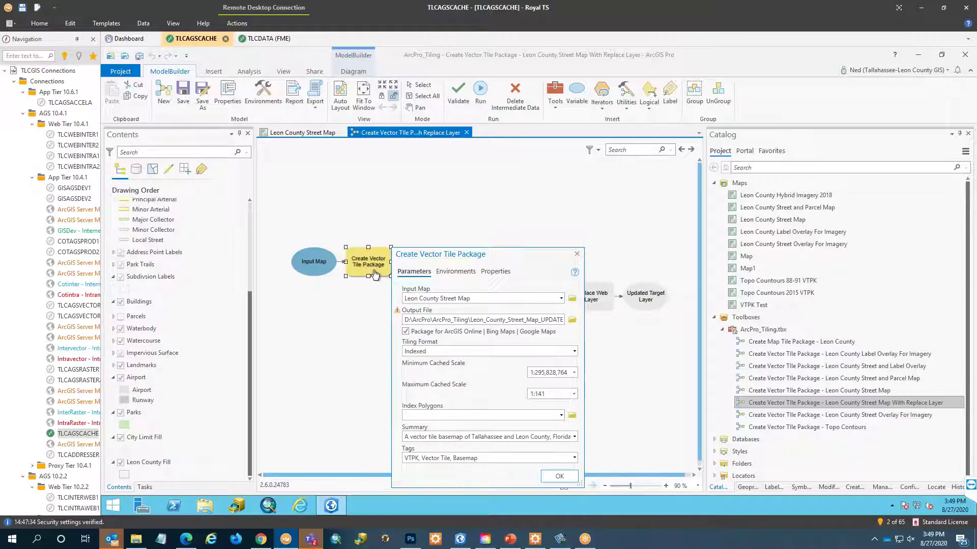
{"action": "left_click", "coordinate": [565, 476]}
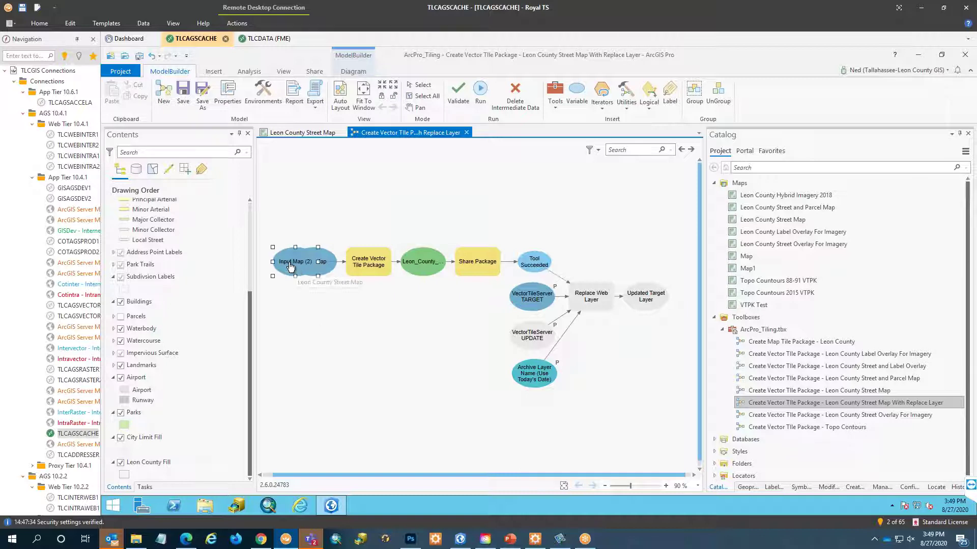
Step: Delete the old Input Map variable from the model diagram
{"action": "left_click_drag", "start_coordinate": [290, 266], "coordinate": [292, 201]}
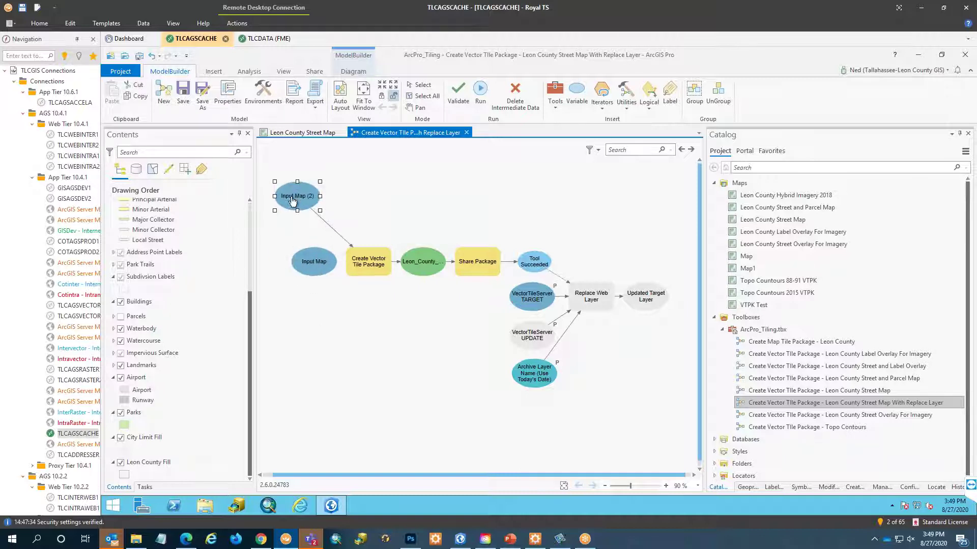
{"action": "left_click", "coordinate": [307, 262]}
{"action": "key", "text": "Delete"}
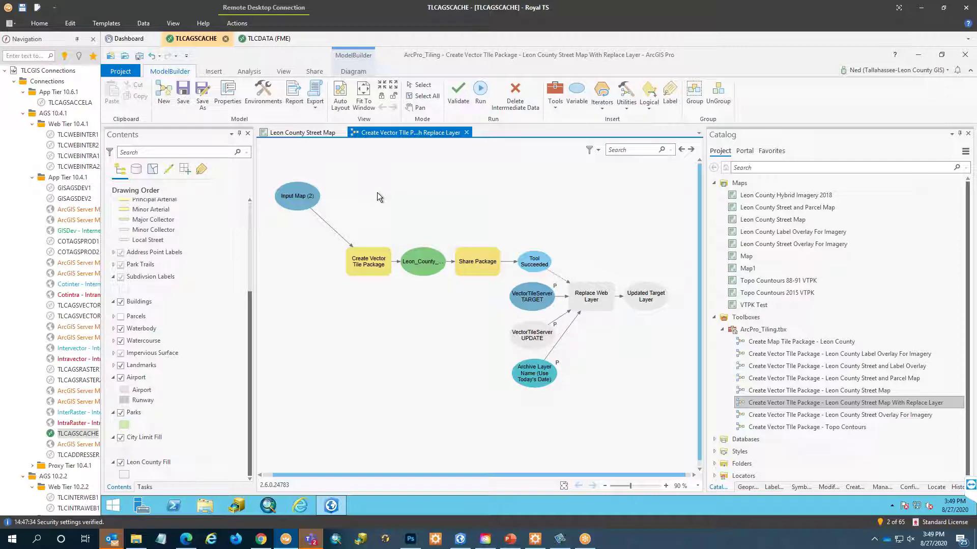
Step: Run the Create Vector Tile Package step to build Leon_County_Street_Map_UPDATE.vtpk
{"action": "right_click", "coordinate": [358, 266]}
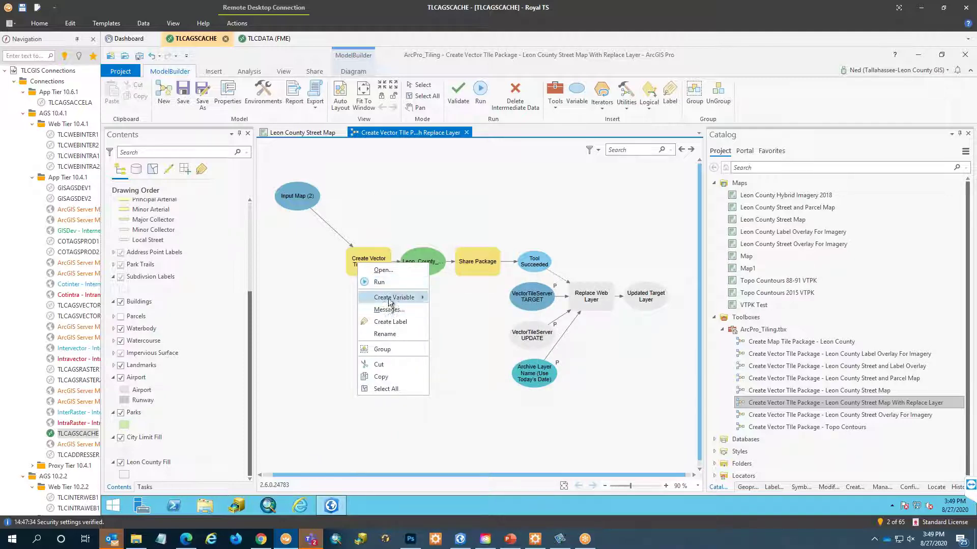
{"action": "left_click", "coordinate": [286, 355]}
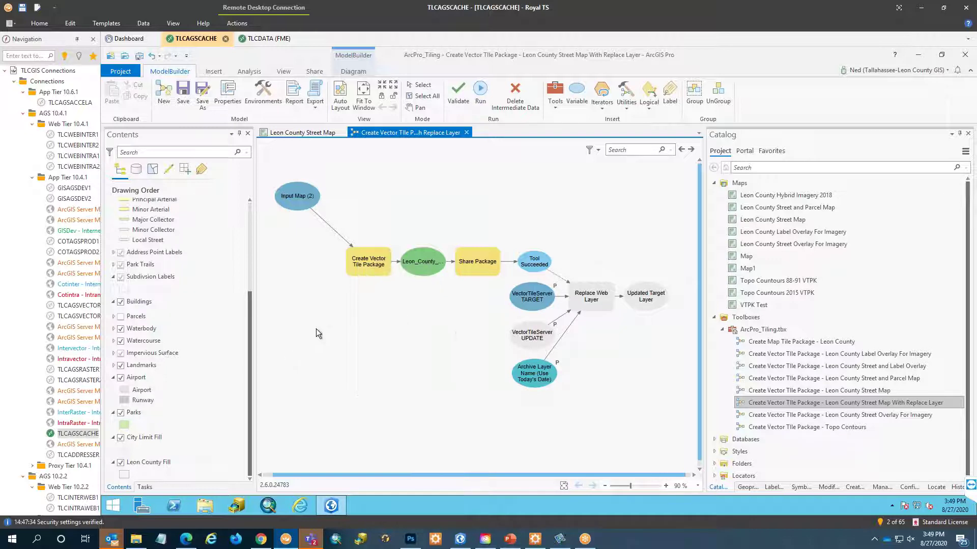
{"action": "right_click", "coordinate": [366, 270]}
{"action": "left_click", "coordinate": [380, 283]}
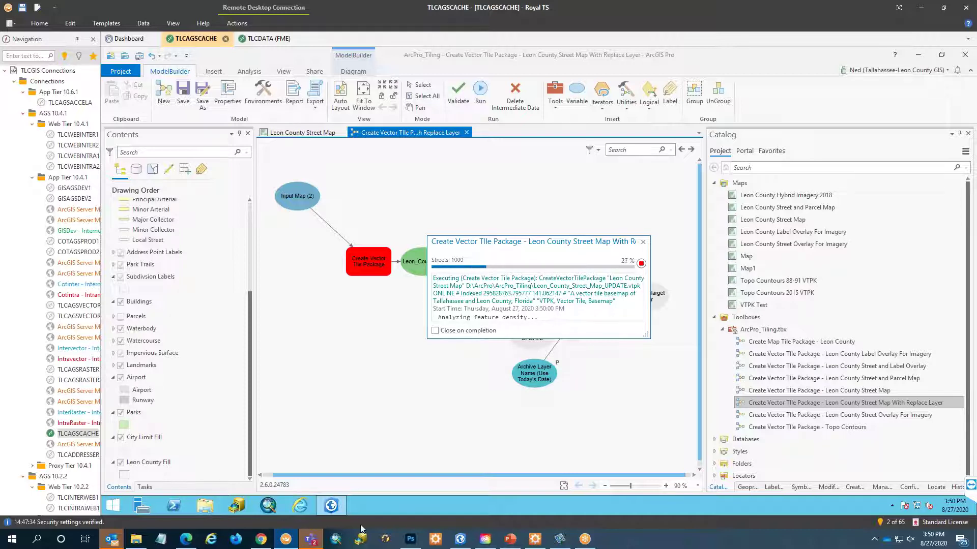
Step: In the TLCGIS Vector Tiles story map, scroll to the Hybrid Imagery section
{"action": "left_click", "coordinate": [261, 543]}
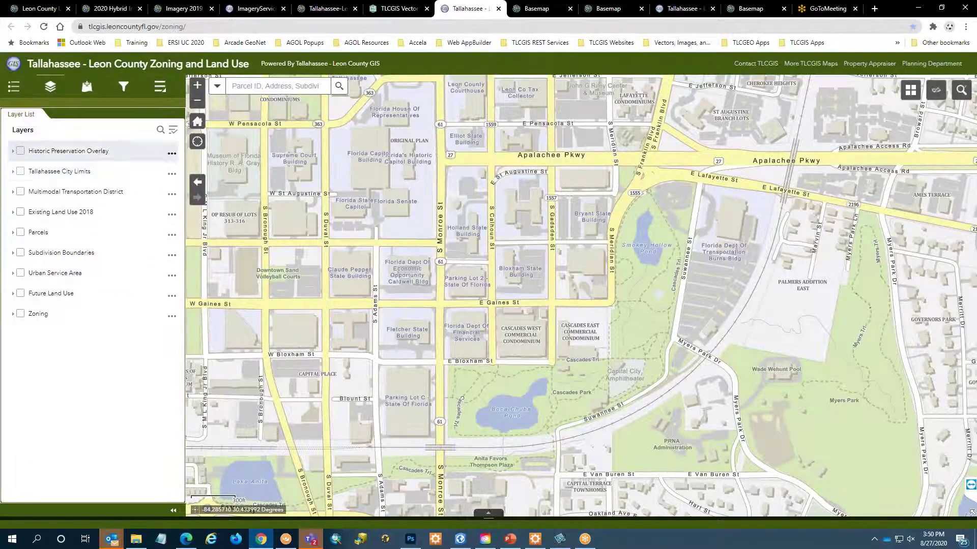
{"action": "left_click", "coordinate": [402, 11]}
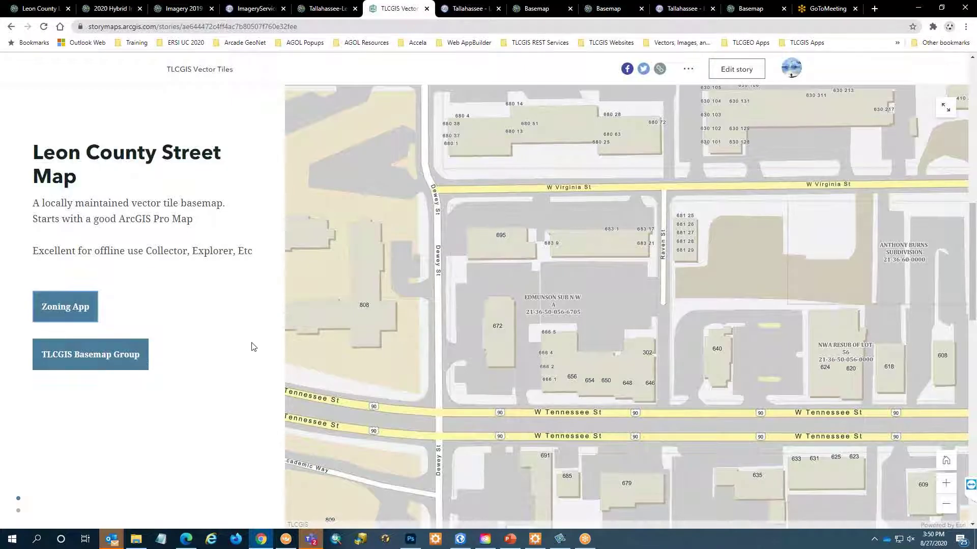
{"action": "scroll", "coordinate": [241, 355], "scroll_direction": "down", "scroll_amount": 5}
{"action": "scroll", "coordinate": [241, 354], "scroll_direction": "down", "scroll_amount": 8}
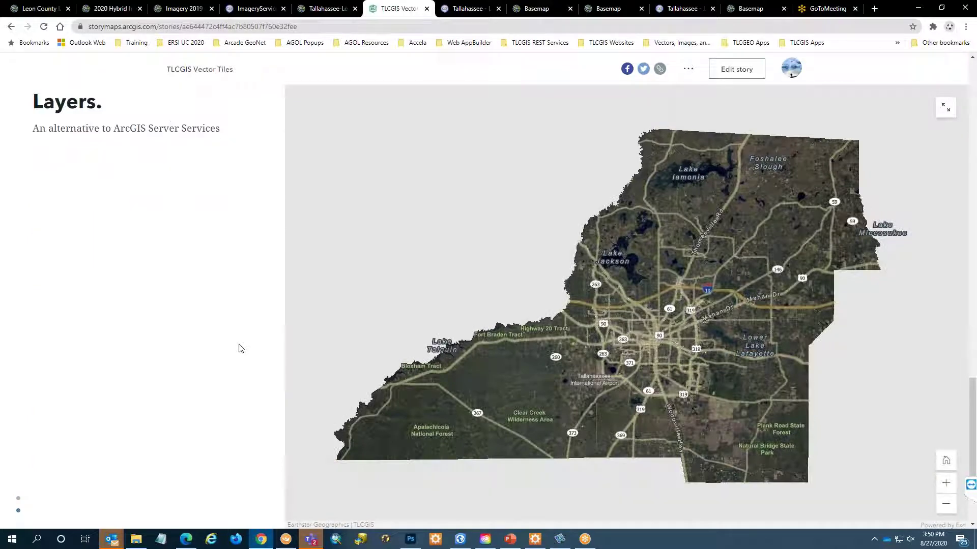
{"action": "scroll", "coordinate": [220, 346], "scroll_direction": "up", "scroll_amount": 1}
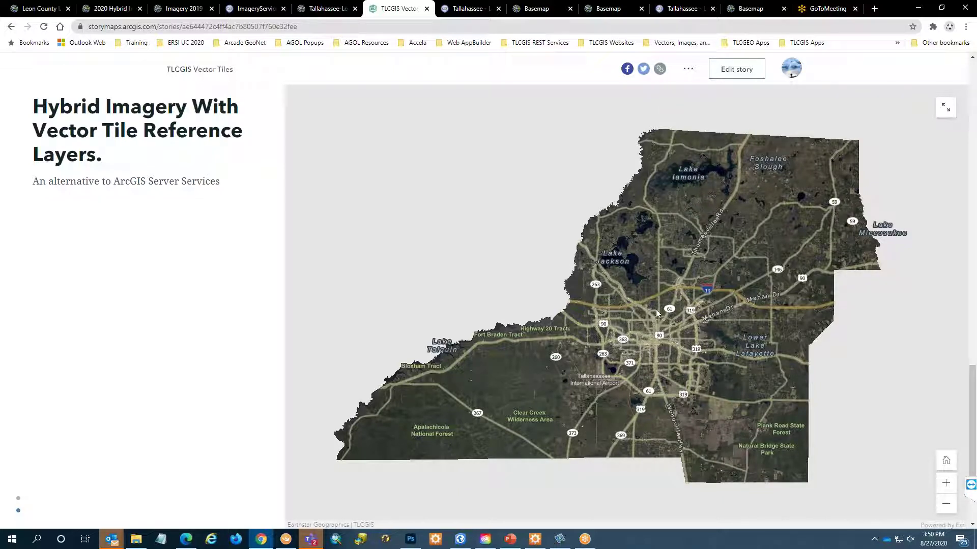
{"action": "scroll", "coordinate": [686, 341], "scroll_direction": "up", "scroll_amount": 1}
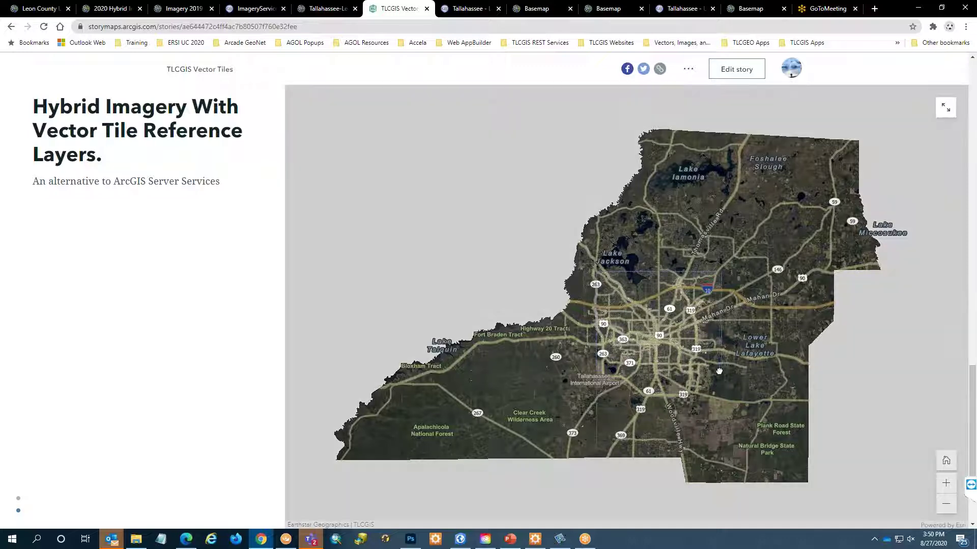
{"action": "scroll", "coordinate": [719, 371], "scroll_direction": "up", "scroll_amount": 3}
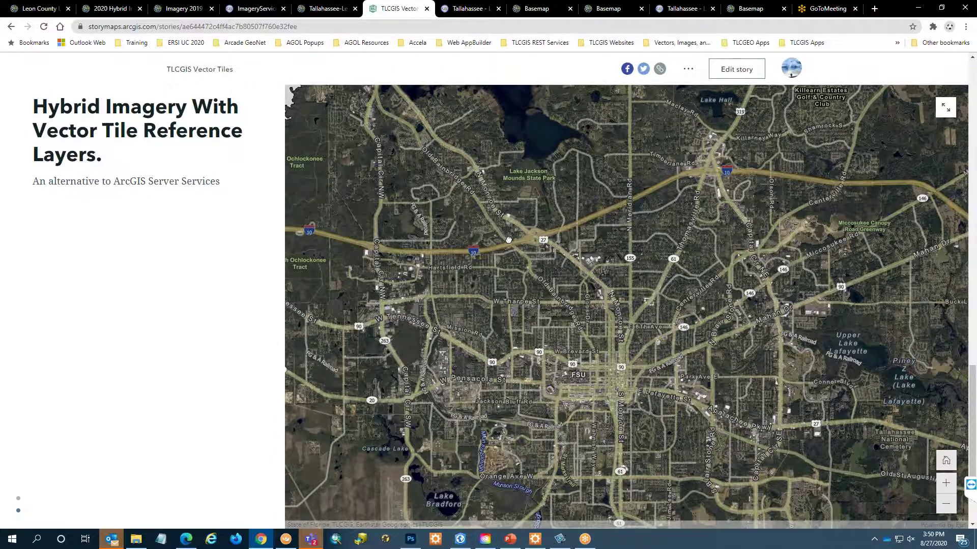
{"action": "scroll", "coordinate": [516, 296], "scroll_direction": "up", "scroll_amount": 2}
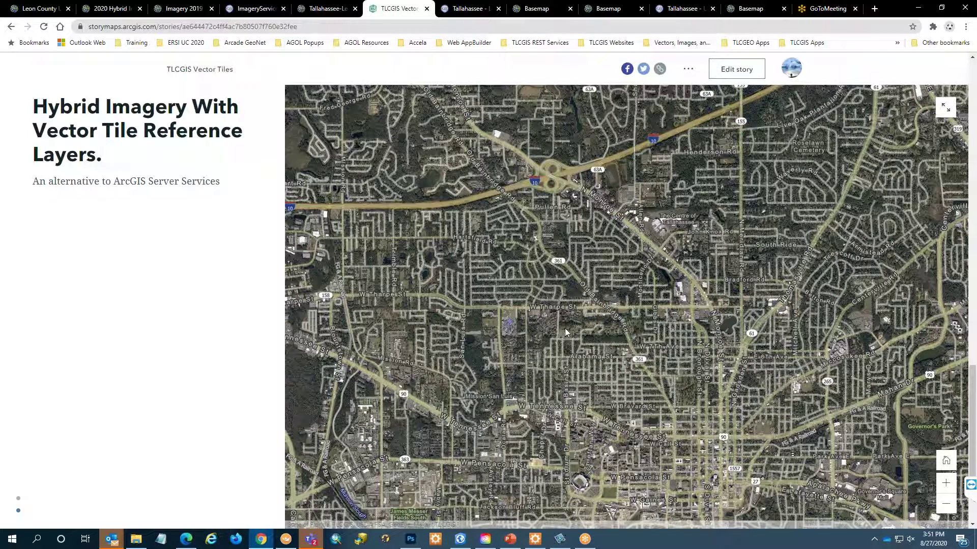
{"action": "scroll", "coordinate": [565, 332], "scroll_direction": "up", "scroll_amount": 2}
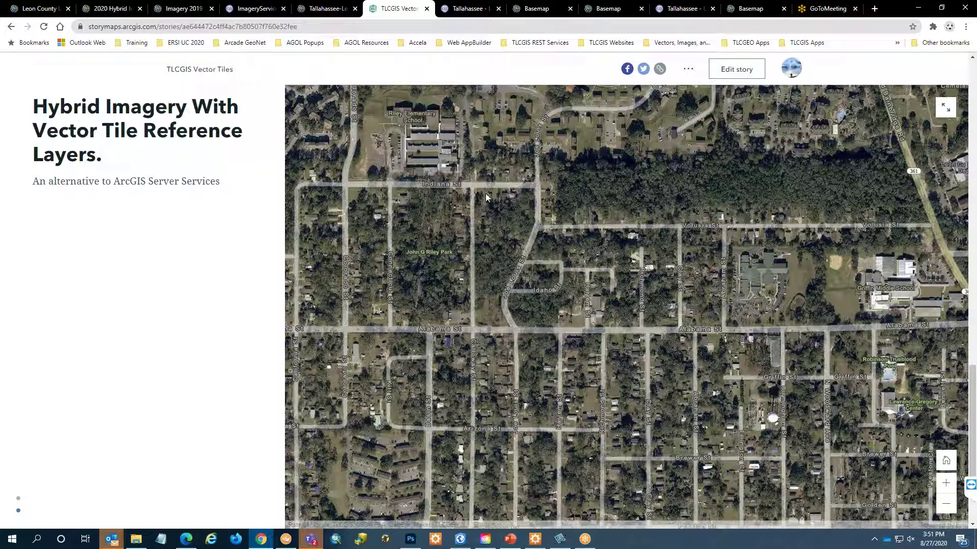
Step: Zoom the hybrid map into a Tallahassee neighbourhood, pan nearby blocks, then return to ArcGIS Pro
{"action": "left_click_drag", "start_coordinate": [493, 206], "coordinate": [781, 377]}
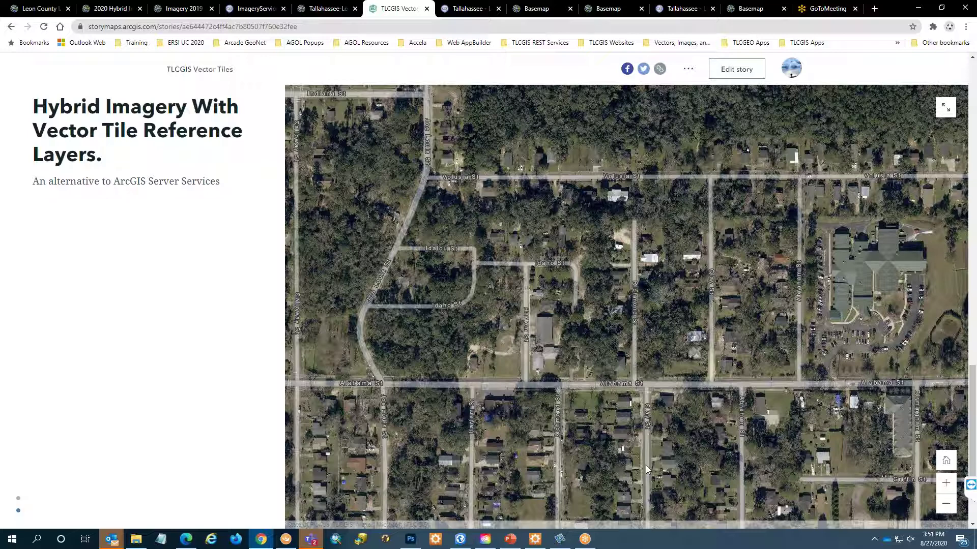
{"action": "scroll", "coordinate": [645, 465], "scroll_direction": "up", "scroll_amount": 2}
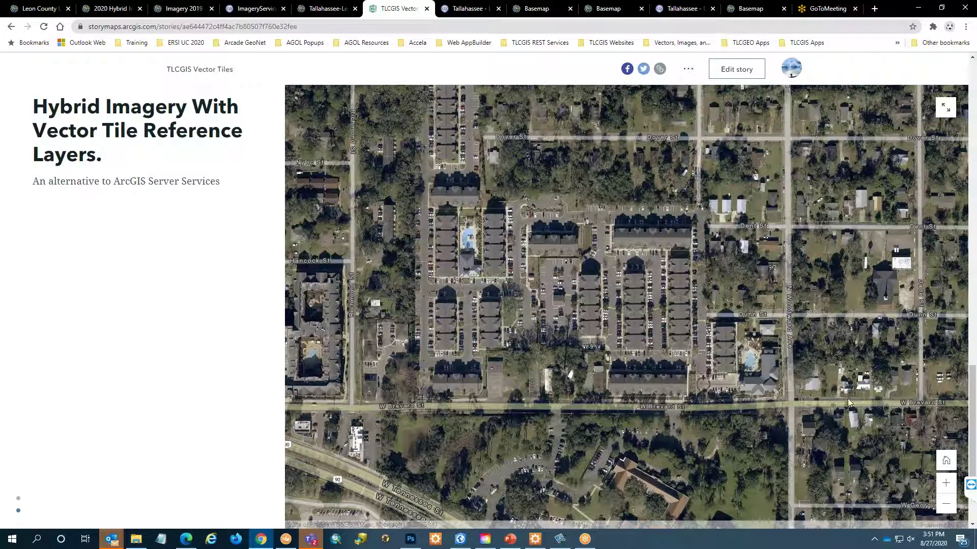
{"action": "left_click_drag", "start_coordinate": [847, 398], "coordinate": [704, 287]}
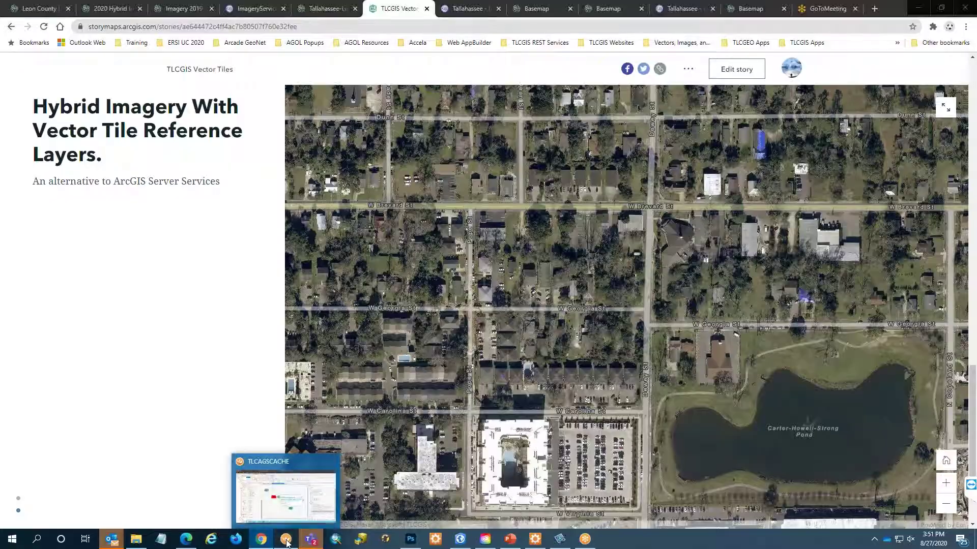
{"action": "left_click", "coordinate": [285, 539]}
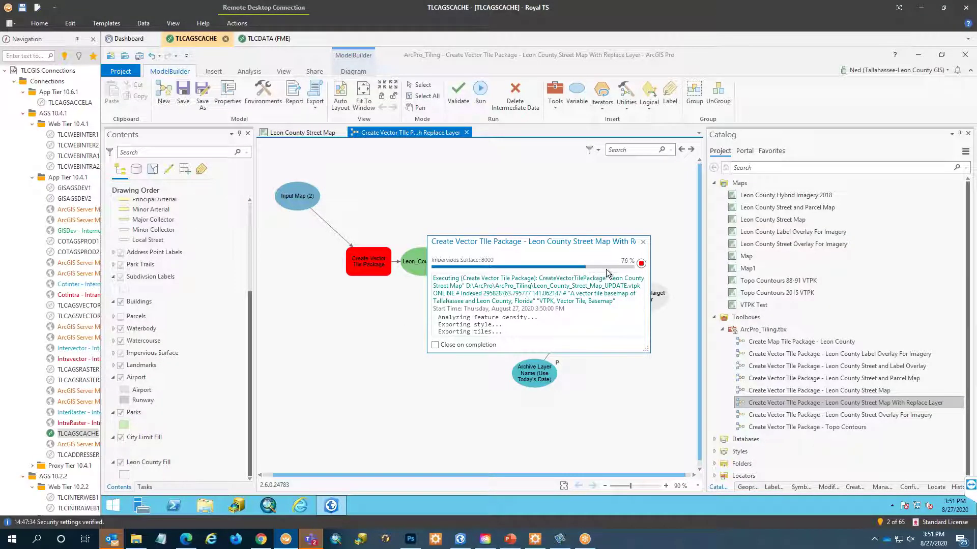